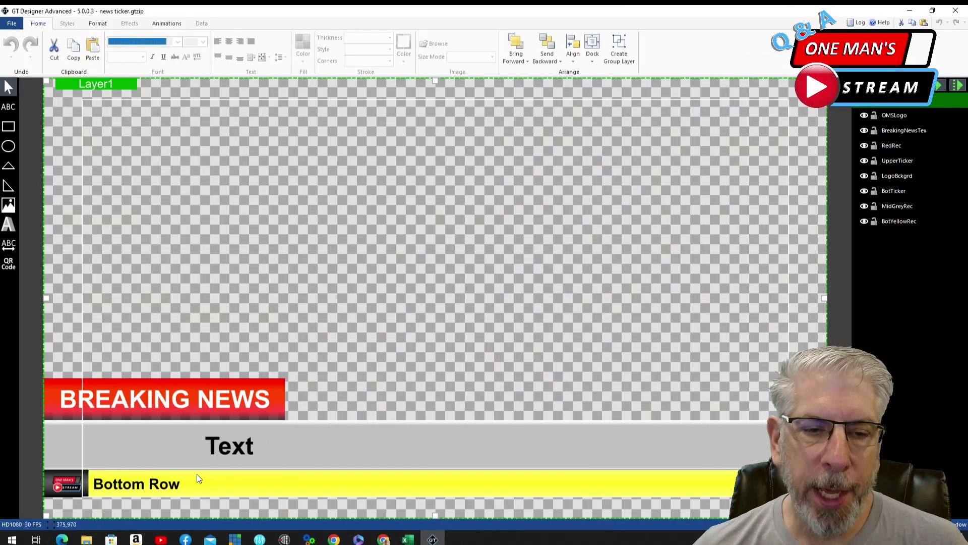
Draw a red rectangle bar across the full canvas width and move it down to just above the BREAKING NEWS banner
{"action": "left_click", "coordinate": [313, 491]}
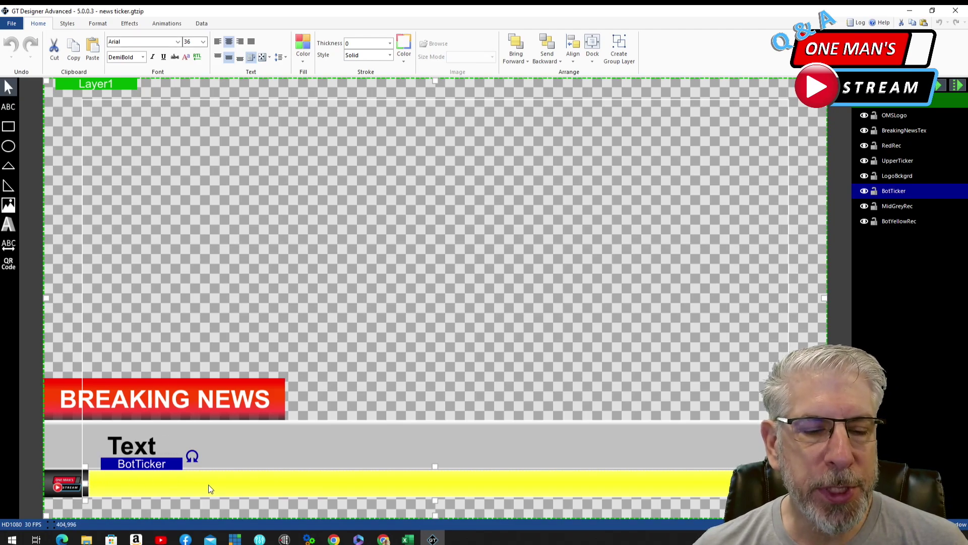
{"action": "left_click", "coordinate": [8, 127]}
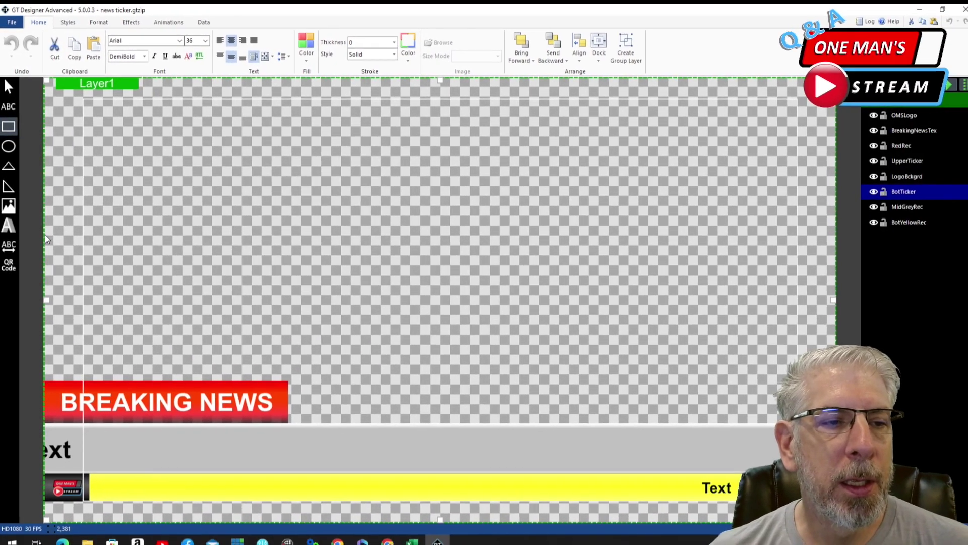
{"action": "left_click_drag", "start_coordinate": [81, 230], "coordinate": [614, 250]}
{"action": "left_click_drag", "start_coordinate": [403, 206], "coordinate": [826, 214]}
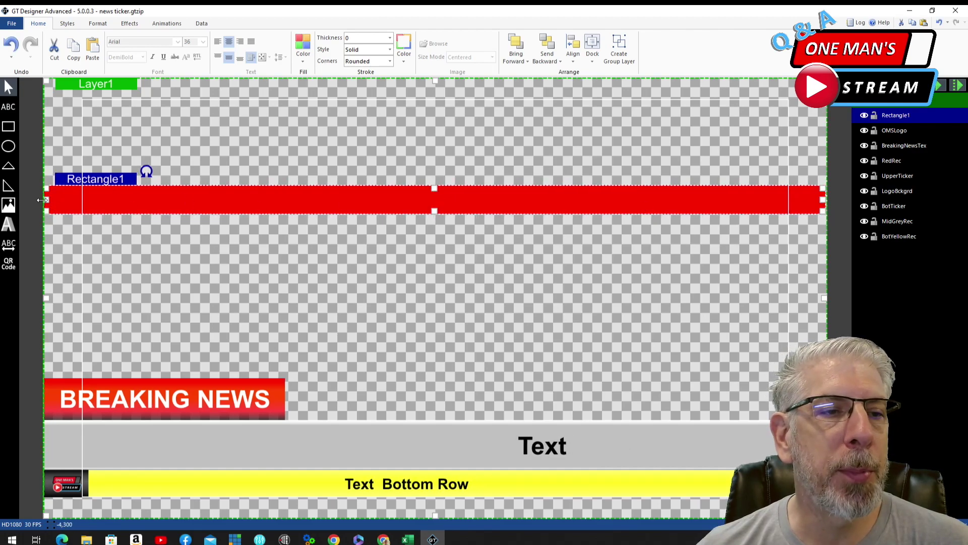
{"action": "left_click_drag", "start_coordinate": [46, 205], "coordinate": [5, 207]}
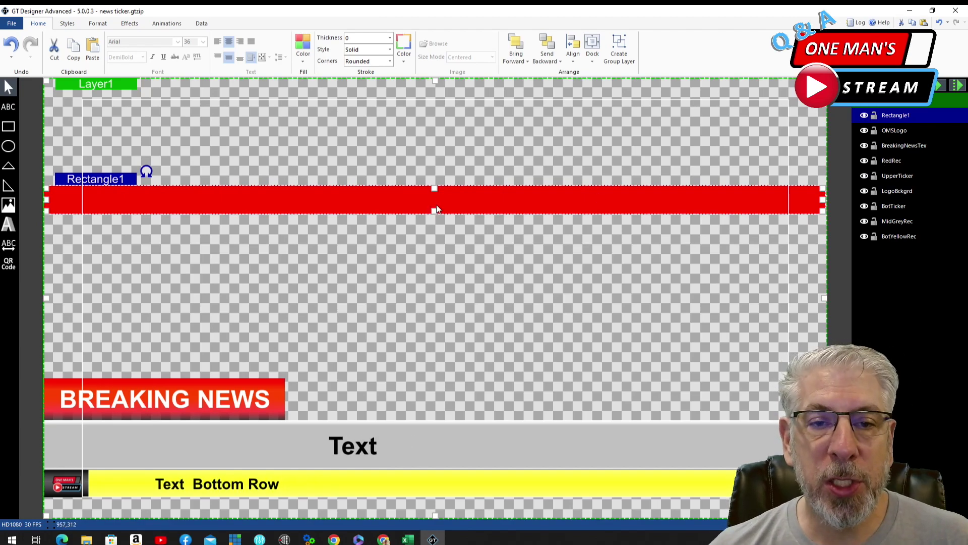
{"action": "left_click_drag", "start_coordinate": [436, 202], "coordinate": [430, 273]}
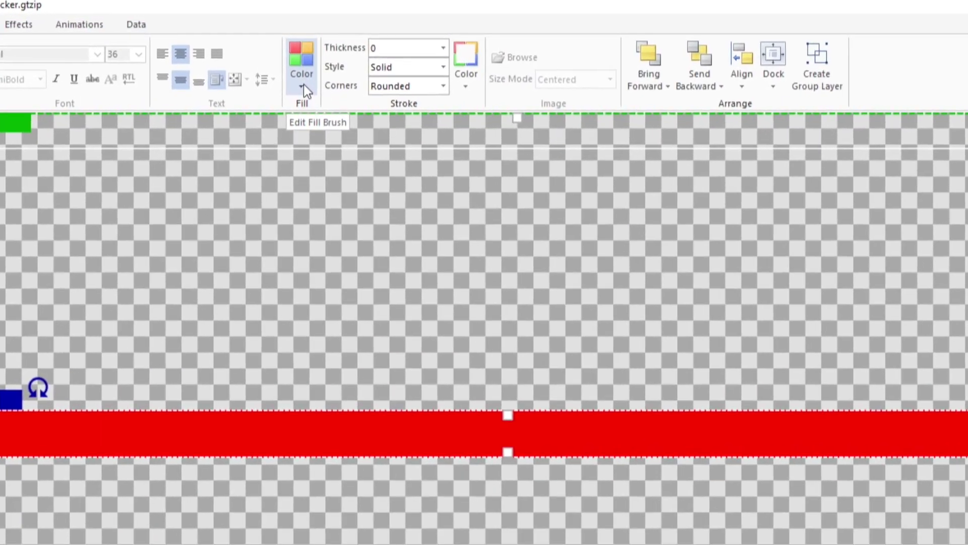
Start a gradient fill for the red bar and add four extra colour stops to it
{"action": "left_click", "coordinate": [303, 62]}
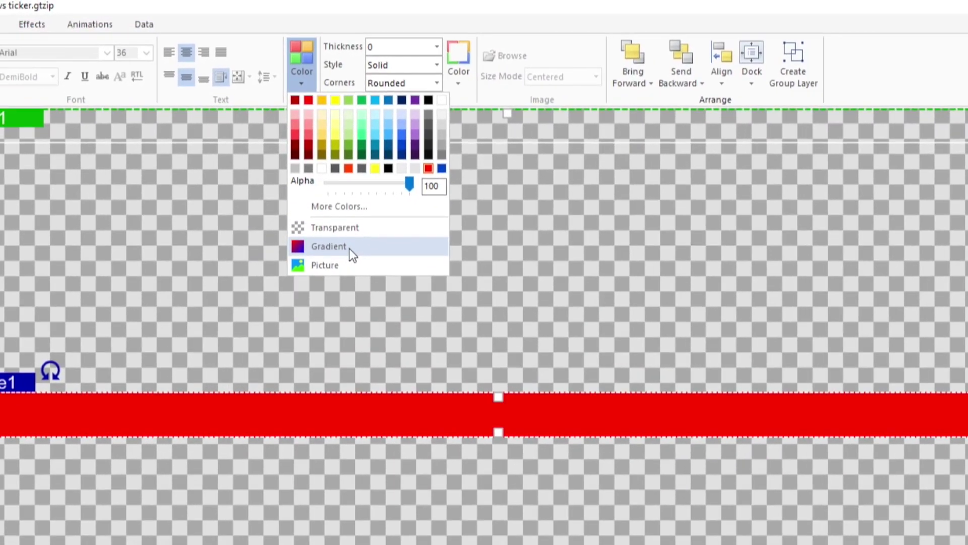
{"action": "left_click", "coordinate": [356, 276]}
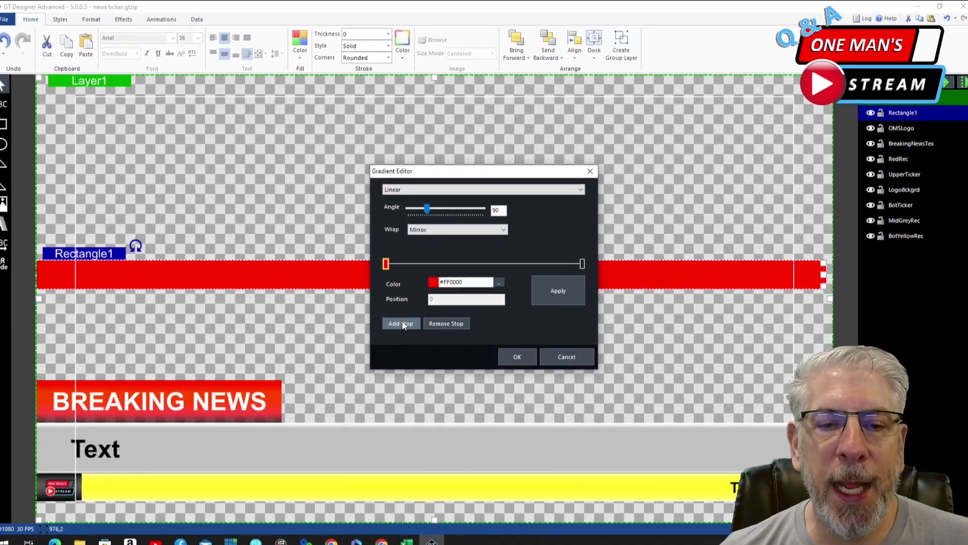
{"action": "left_click", "coordinate": [402, 322]}
{"action": "left_click", "coordinate": [402, 322]}
{"action": "left_click", "coordinate": [402, 322]}
{"action": "left_click", "coordinate": [343, 366]}
Spread the four inner gradient stops evenly, at positions of about 0.2, 0.38, 0.6 and 0.82
{"action": "left_click_drag", "start_coordinate": [450, 263], "coordinate": [591, 266]}
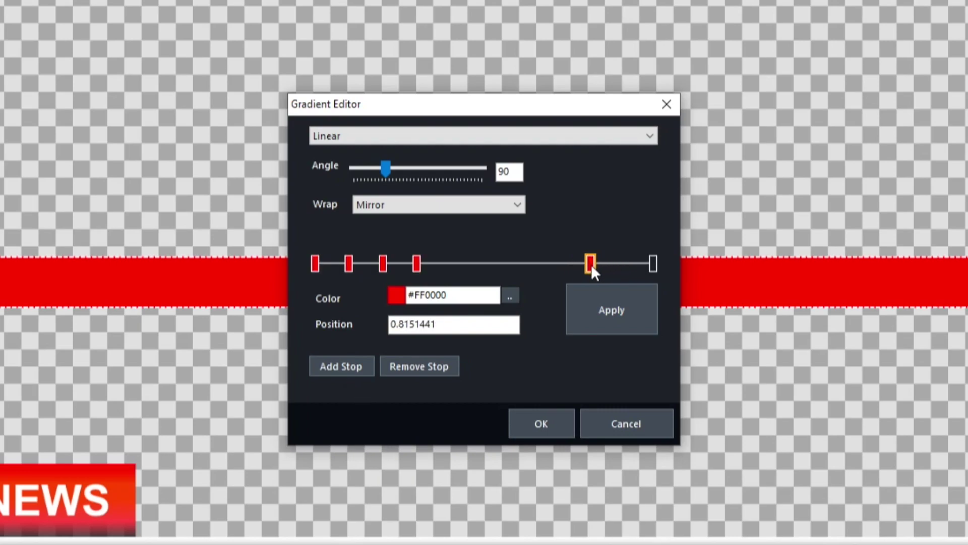
{"action": "left_click_drag", "start_coordinate": [418, 262], "coordinate": [503, 263]}
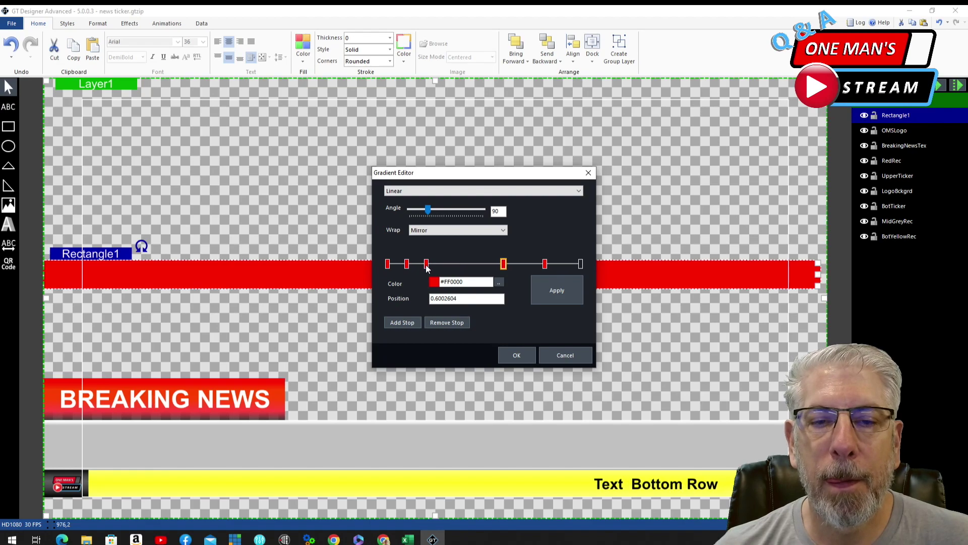
{"action": "left_click_drag", "start_coordinate": [426, 263], "coordinate": [461, 264]}
{"action": "left_click_drag", "start_coordinate": [406, 263], "coordinate": [425, 263]}
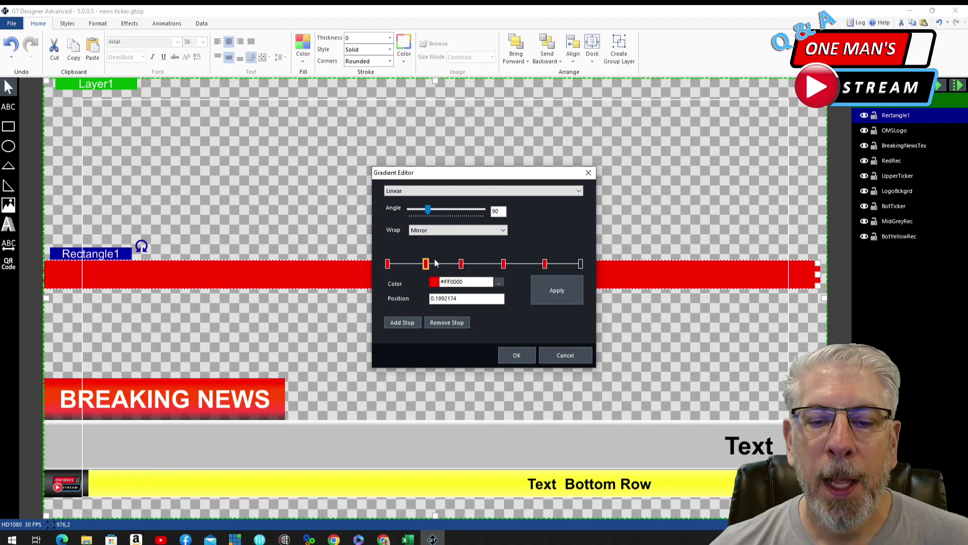
Set the first and last gradient stops to yellow FFFF20
{"action": "left_click", "coordinate": [387, 263]}
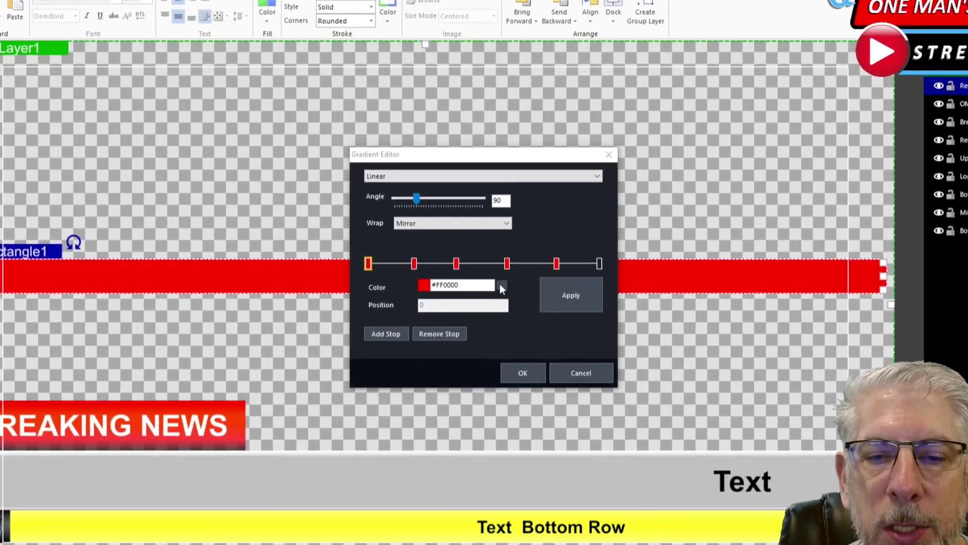
{"action": "left_click", "coordinate": [498, 281]}
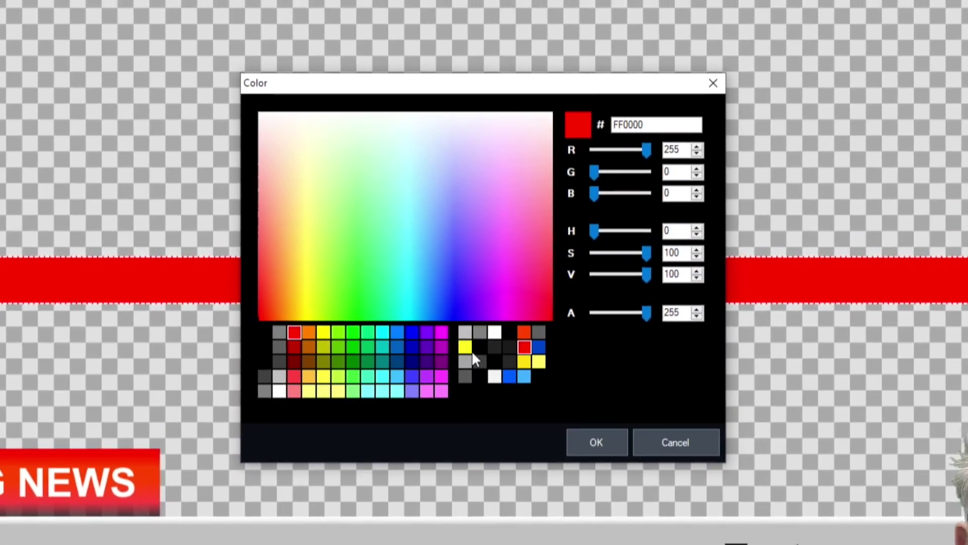
{"action": "left_click", "coordinate": [465, 347]}
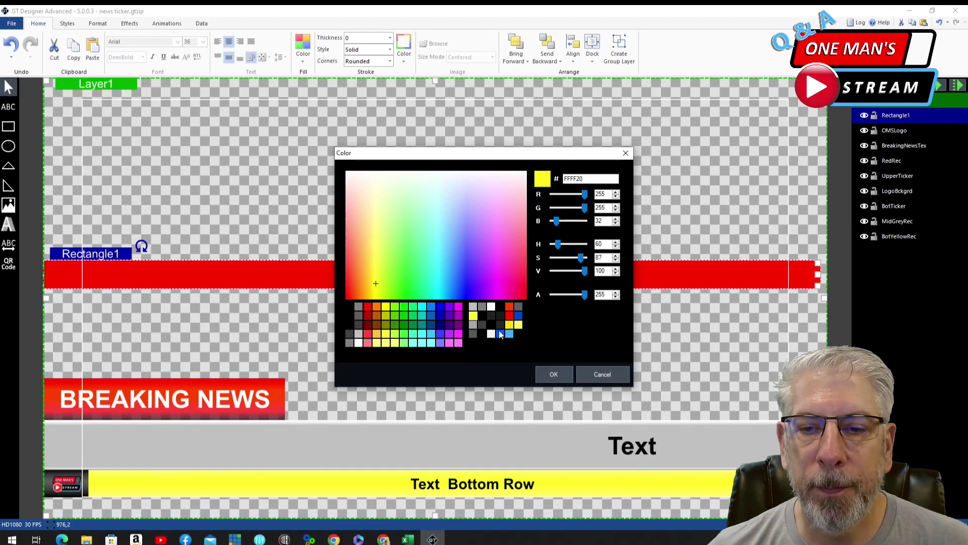
{"action": "left_click", "coordinate": [554, 374]}
{"action": "left_click", "coordinate": [581, 264]}
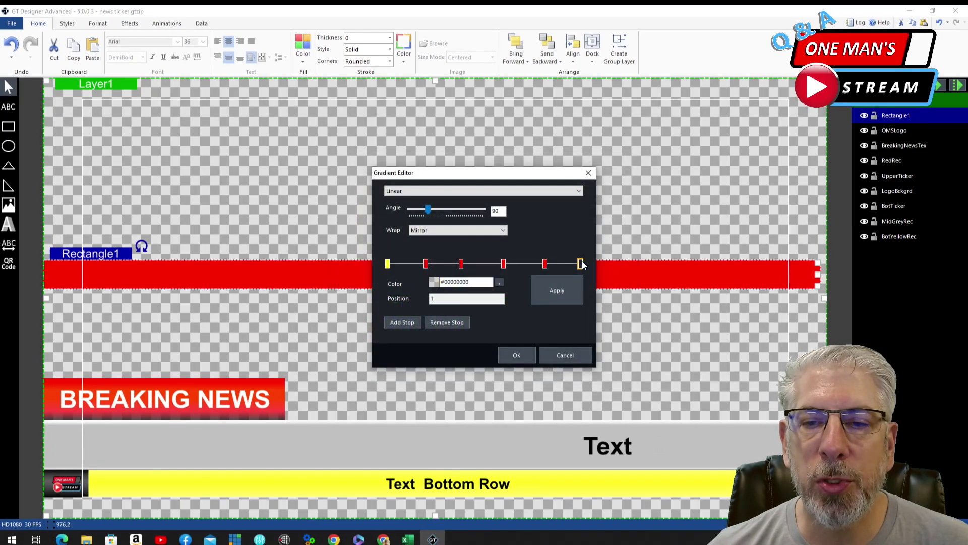
{"action": "left_click", "coordinate": [499, 283]}
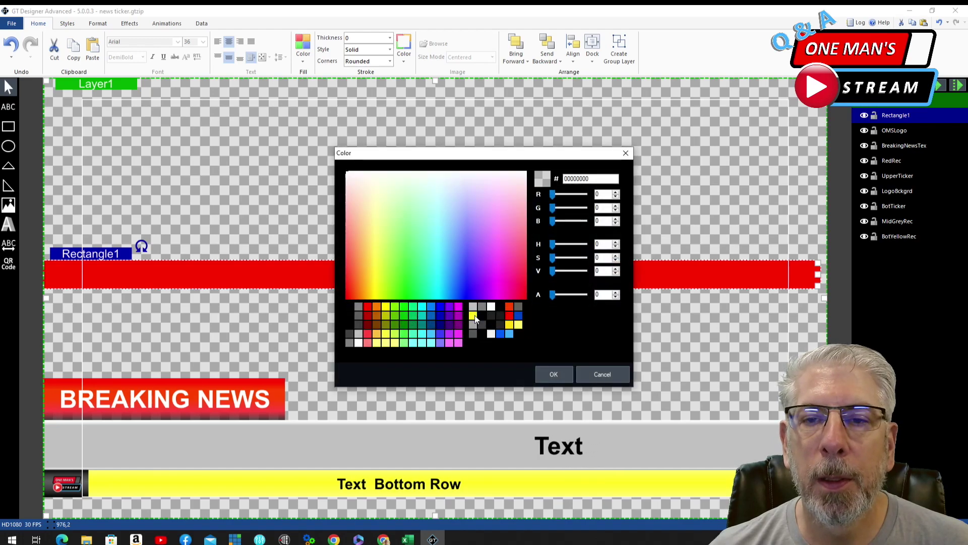
{"action": "left_click", "coordinate": [473, 317]}
{"action": "left_click", "coordinate": [560, 374]}
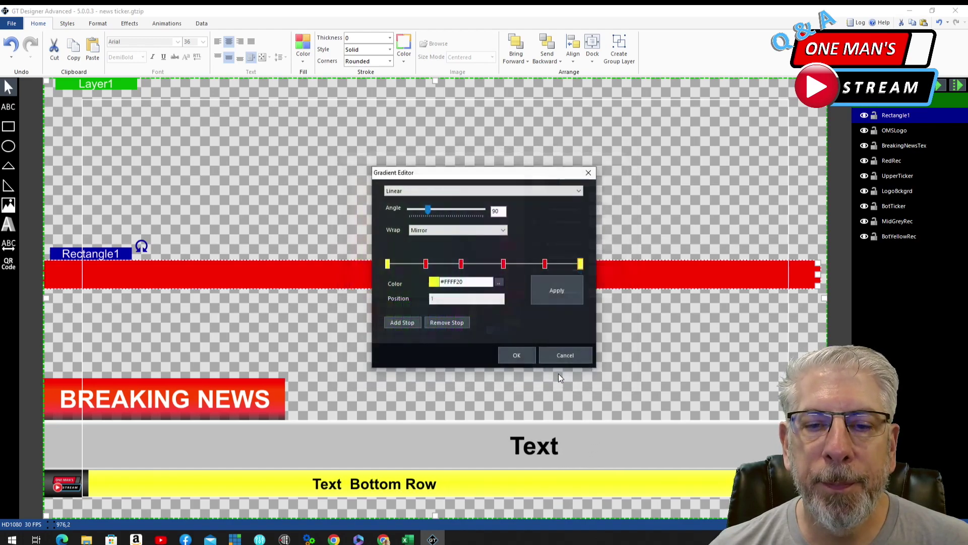
Set the second and fifth gradient stops to light yellow FFFF66
{"action": "left_click", "coordinate": [426, 264]}
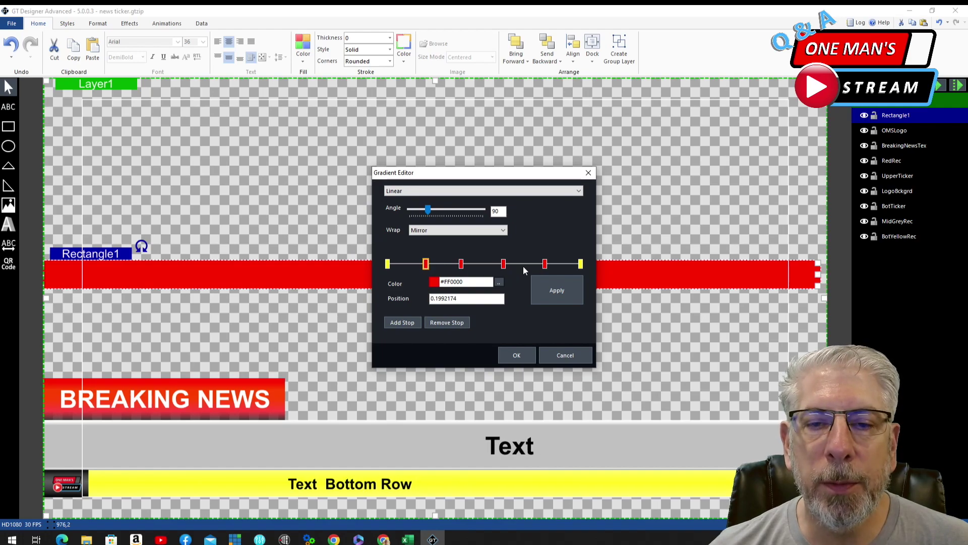
{"action": "left_click", "coordinate": [499, 282]}
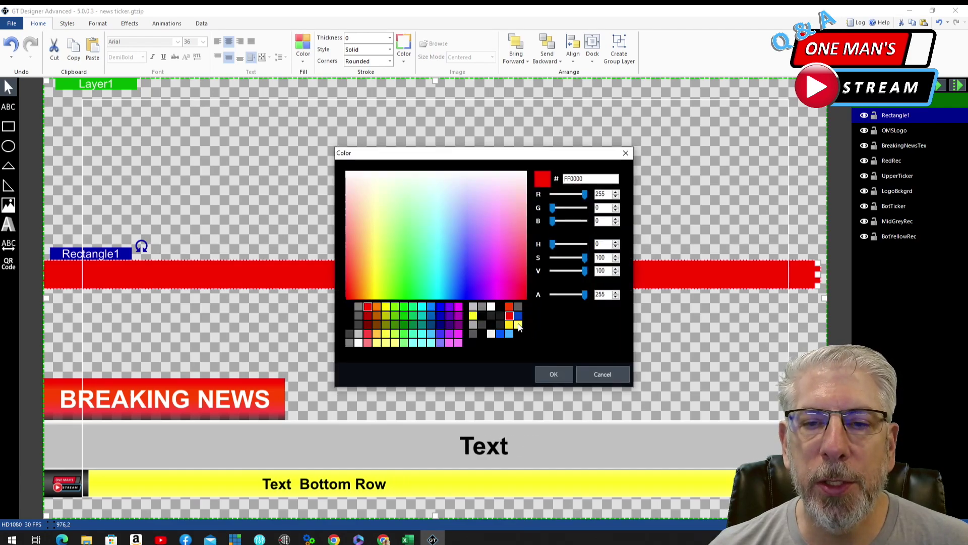
{"action": "left_click", "coordinate": [518, 325]}
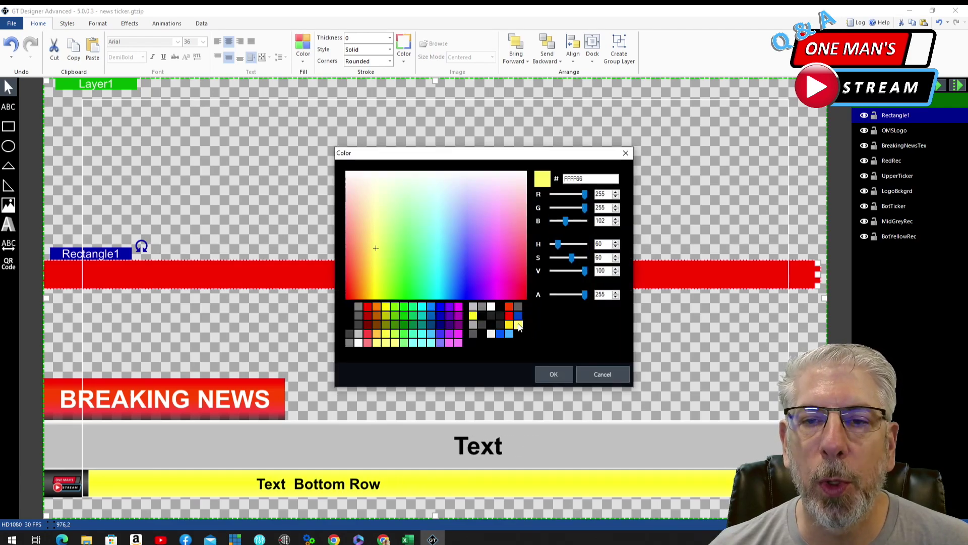
{"action": "left_click", "coordinate": [554, 374]}
{"action": "left_click", "coordinate": [545, 264]}
{"action": "left_click", "coordinate": [498, 282]}
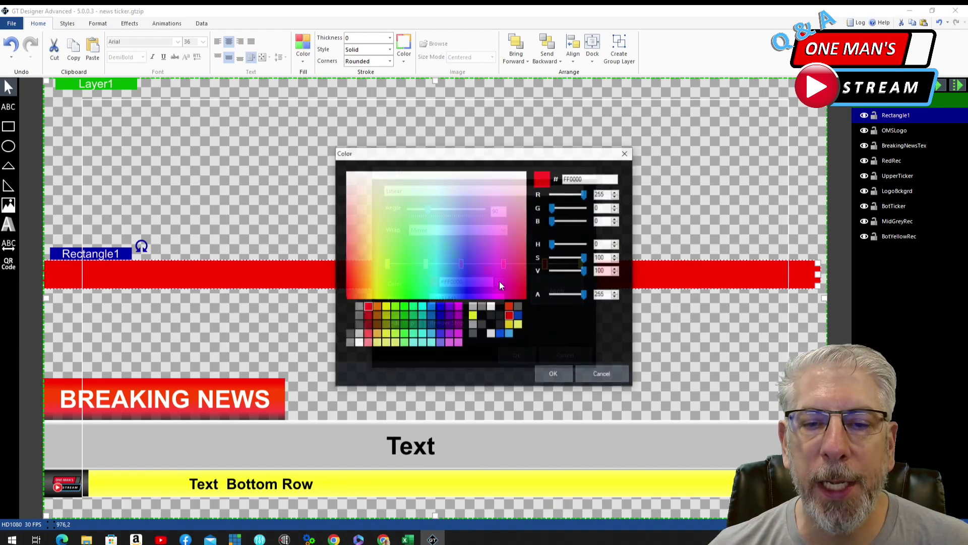
{"action": "left_click", "coordinate": [518, 325]}
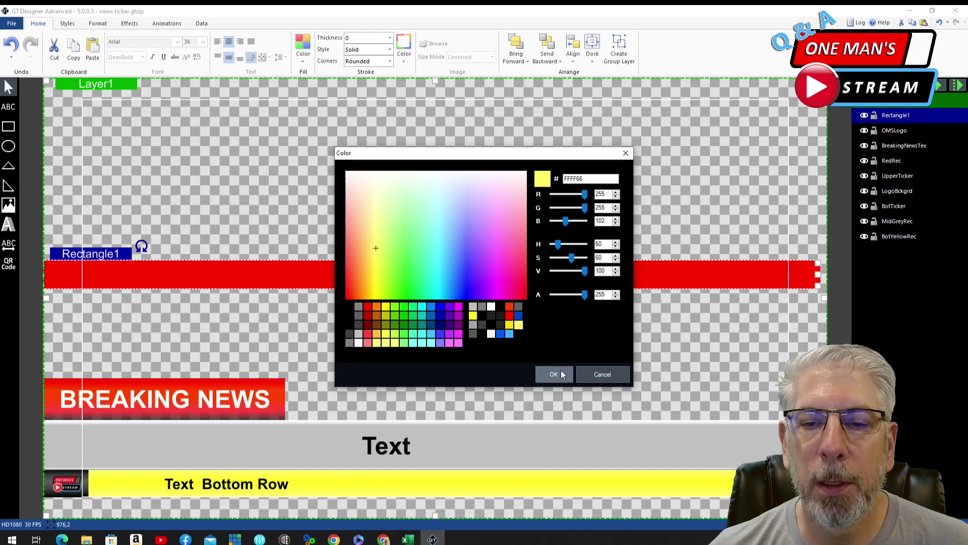
{"action": "left_click", "coordinate": [561, 373]}
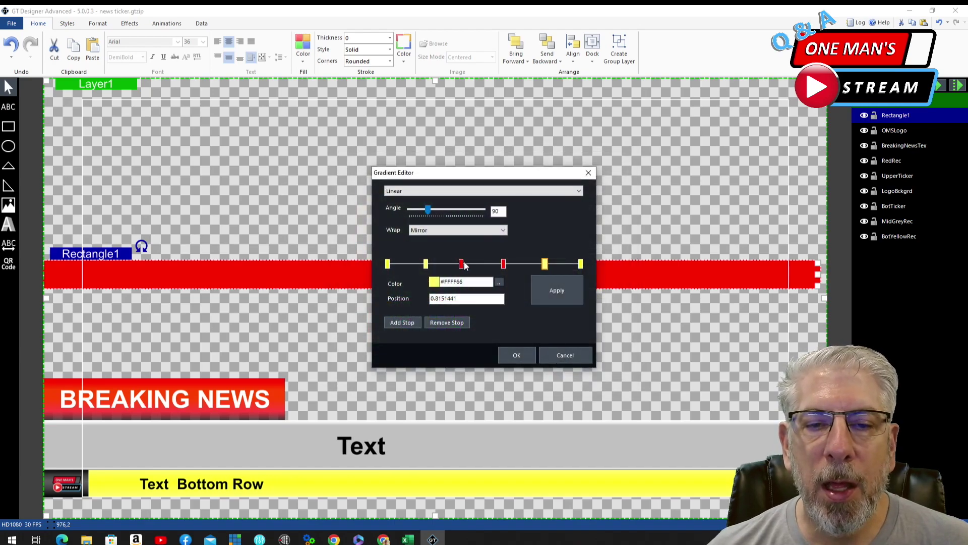
Set the third and fourth gradient stops to golden yellow FFDF10 and apply the gradient to the bar
{"action": "left_click", "coordinate": [462, 264]}
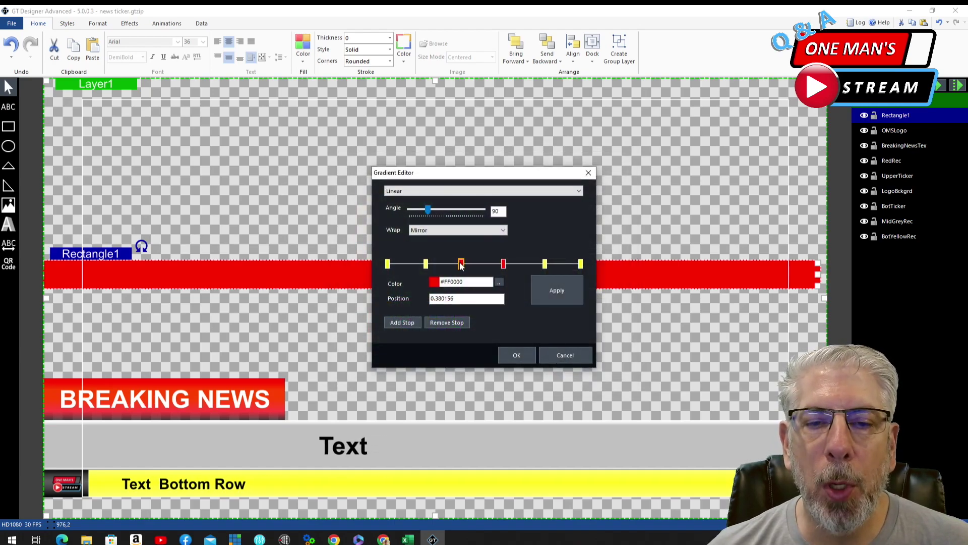
{"action": "left_click", "coordinate": [500, 282]}
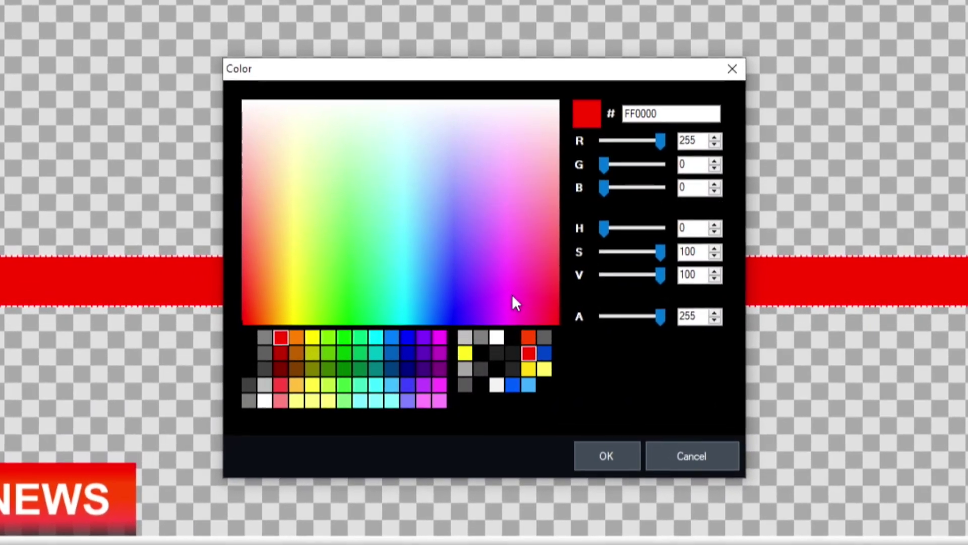
{"action": "left_click", "coordinate": [527, 372]}
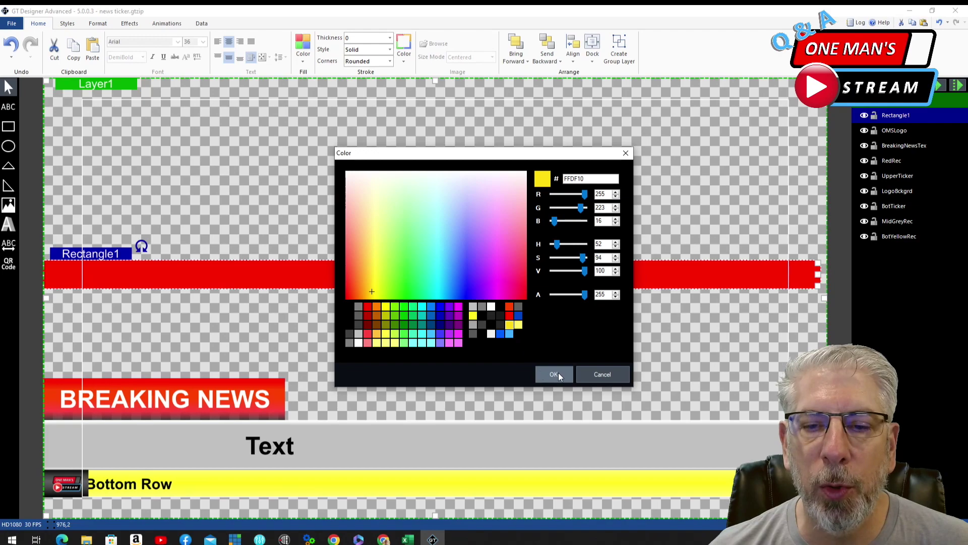
{"action": "left_click", "coordinate": [560, 379]}
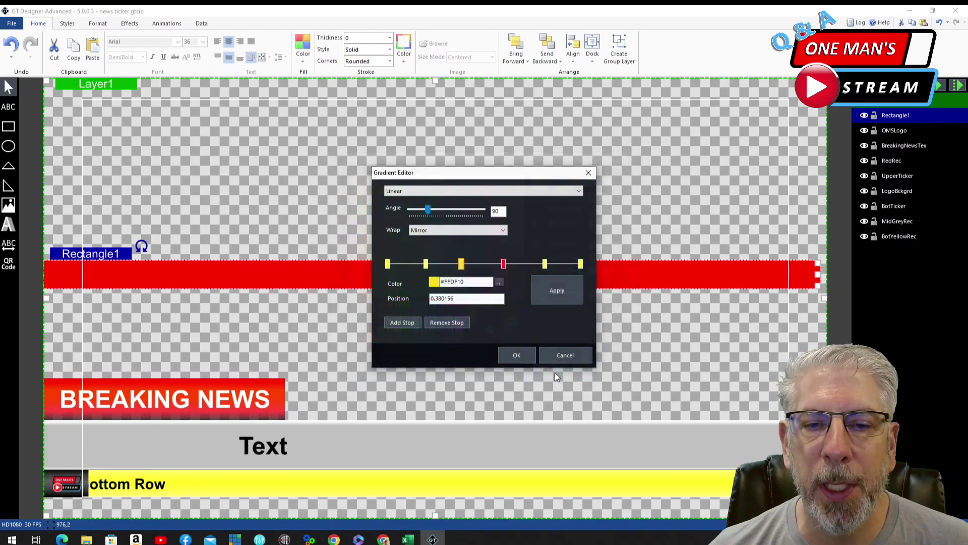
{"action": "left_click", "coordinate": [504, 264]}
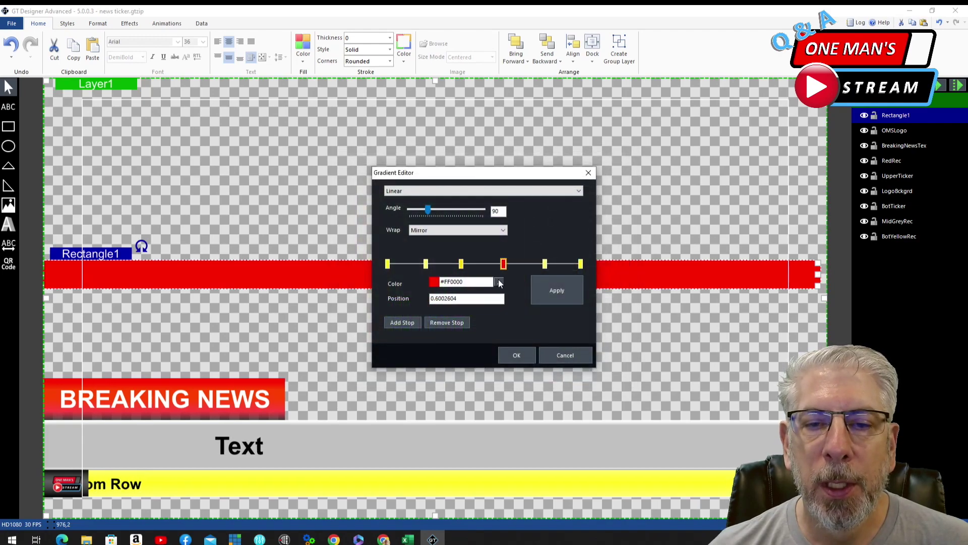
{"action": "left_click", "coordinate": [499, 283]}
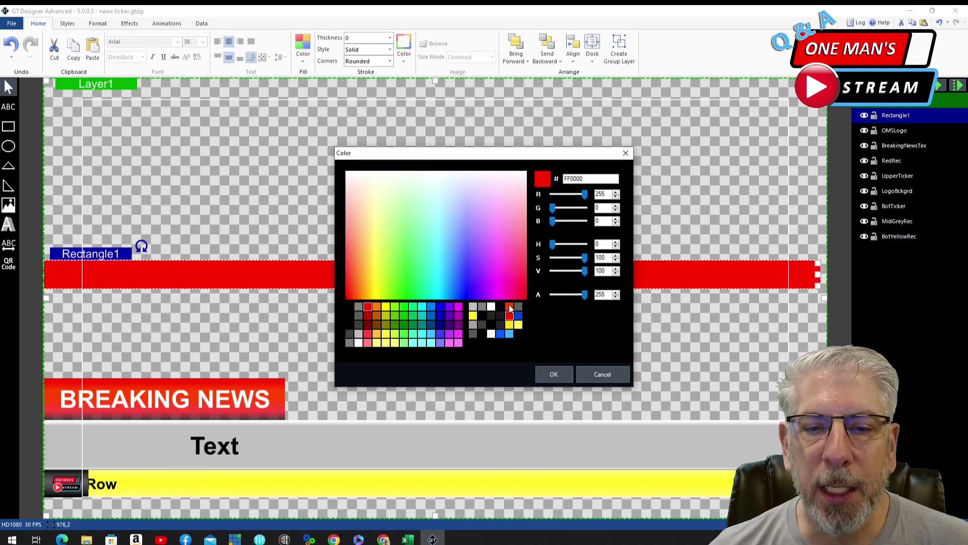
{"action": "left_click", "coordinate": [510, 325]}
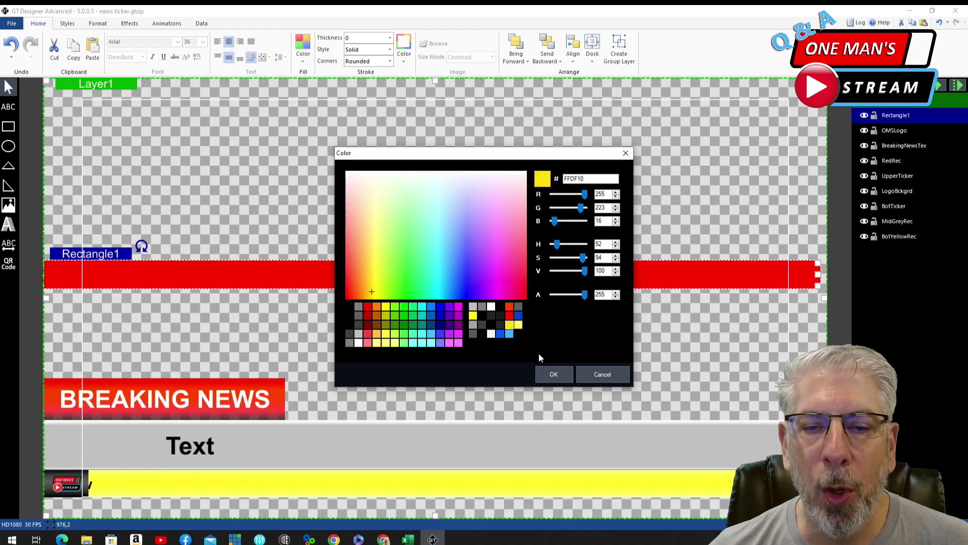
{"action": "left_click", "coordinate": [554, 374]}
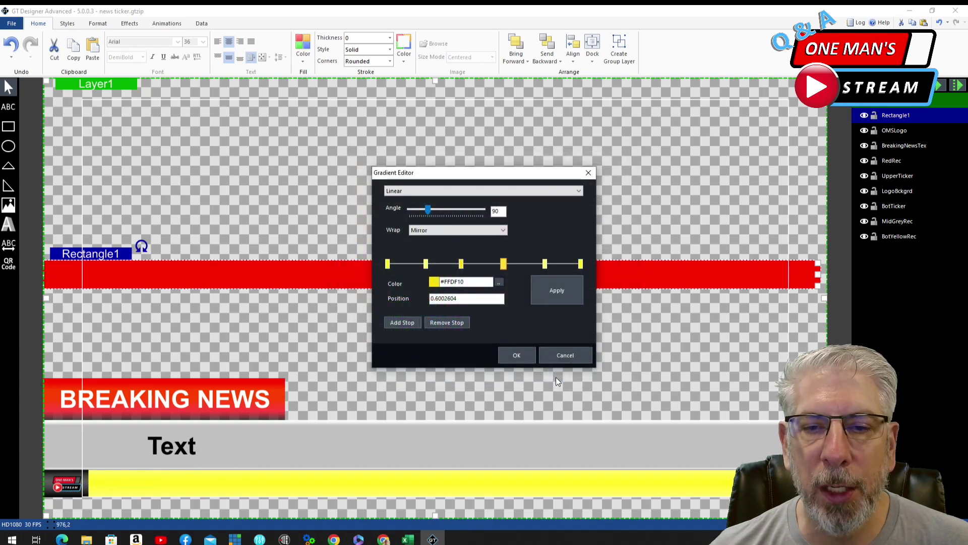
{"action": "left_click", "coordinate": [564, 296]}
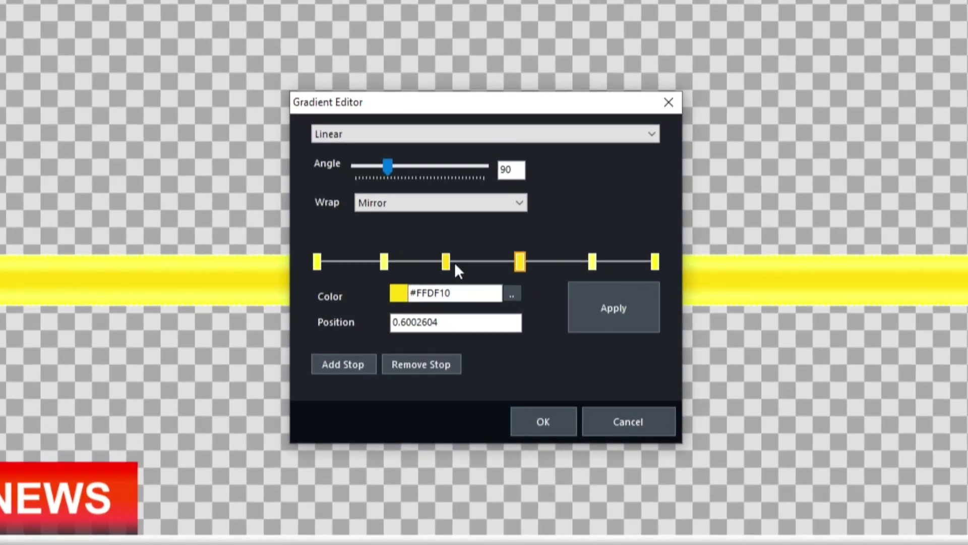
Shift the inner stops outward, the second to about 0.12 and the fourth to about 0.70, and accept the gradient on the bar
{"action": "left_click", "coordinate": [446, 262]}
{"action": "left_click", "coordinate": [384, 262]}
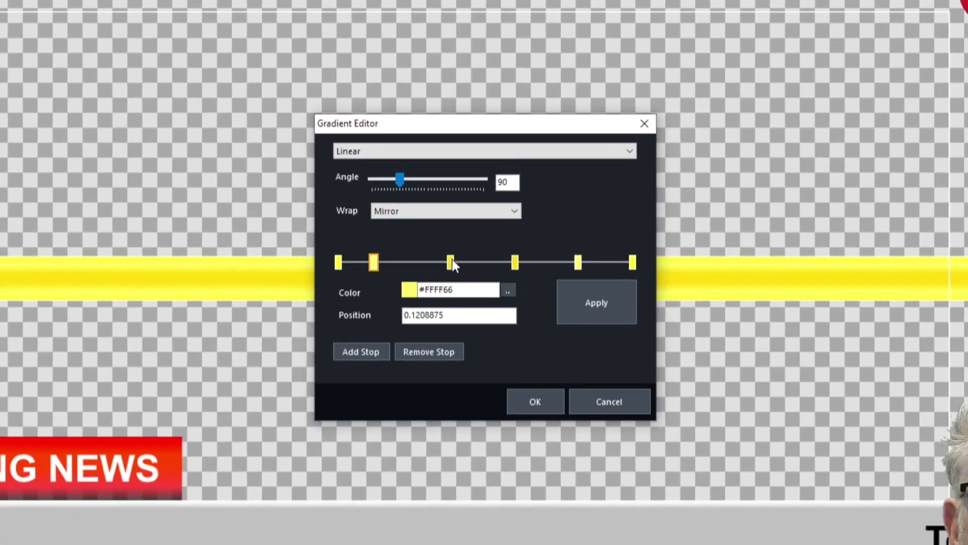
{"action": "left_click_drag", "start_coordinate": [446, 262], "coordinate": [385, 263]}
{"action": "left_click", "coordinate": [545, 264]}
{"action": "left_click_drag", "start_coordinate": [545, 266], "coordinate": [523, 265]}
{"action": "left_click", "coordinate": [503, 264]}
{"action": "left_click", "coordinate": [564, 297]}
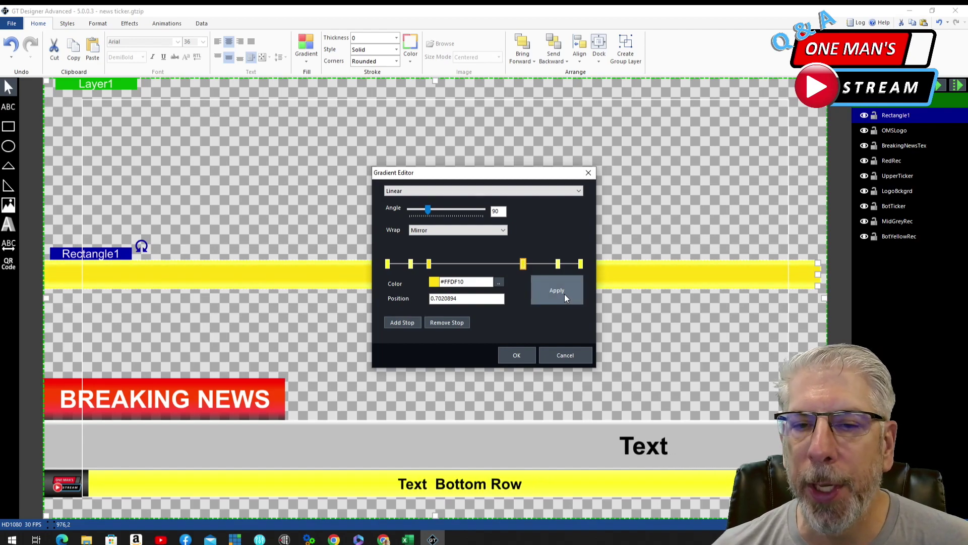
{"action": "left_click", "coordinate": [518, 356]}
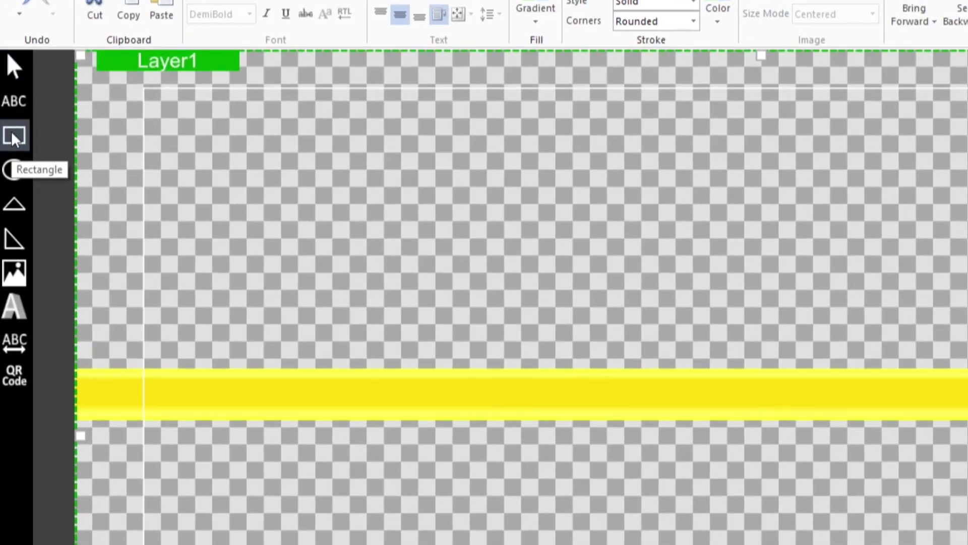
Draw a small rectangle on the canvas above the yellow bar, near its start
{"action": "left_click", "coordinate": [11, 133]}
{"action": "mouse_move", "coordinate": [233, 203]}
{"action": "left_mouse_down"}
{"action": "mouse_move", "coordinate": [346, 205]}
{"action": "mouse_move", "coordinate": [345, 258]}
{"action": "left_mouse_up"}
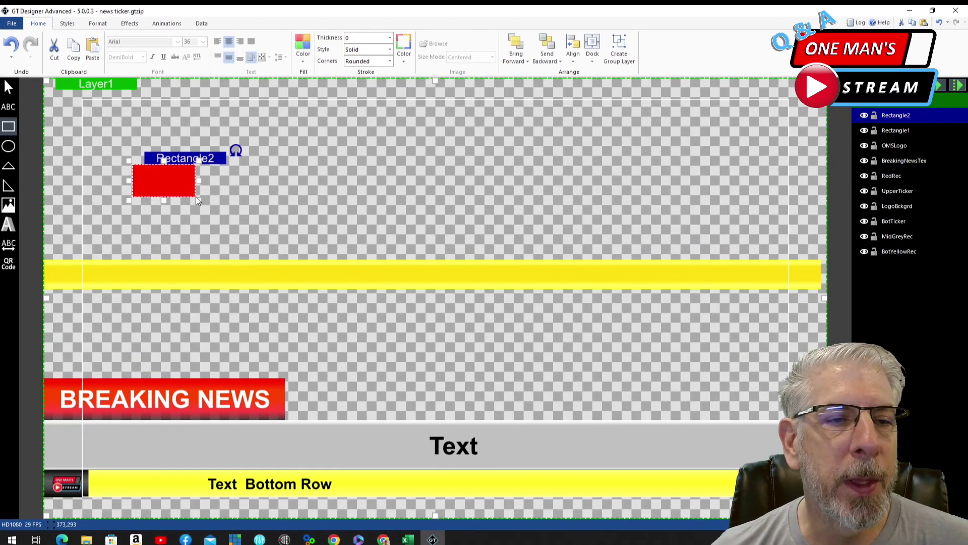
Resize the small red rectangle to about 157 wide by 72 high, checking its dimensions against the yellow bar's
{"action": "left_click_drag", "start_coordinate": [196, 199], "coordinate": [197, 194]}
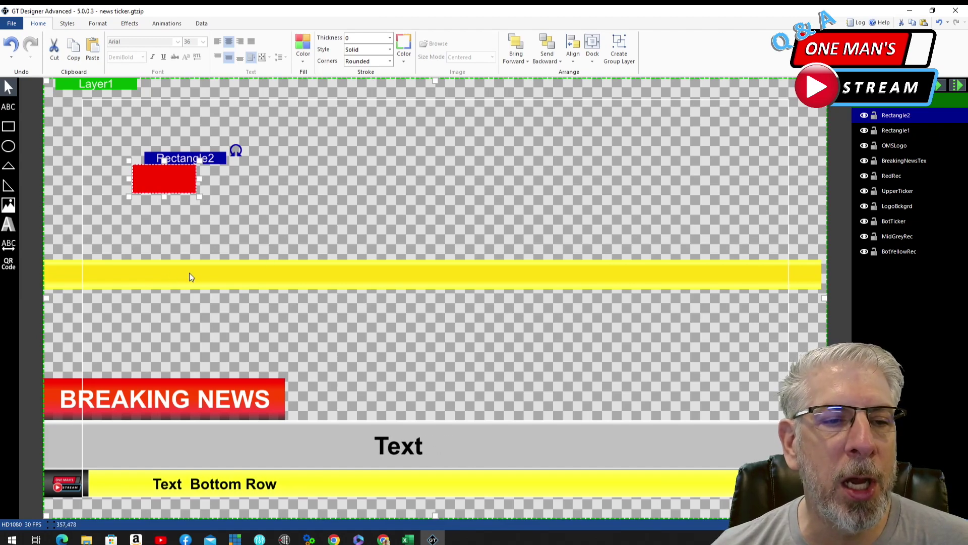
{"action": "left_click", "coordinate": [212, 268]}
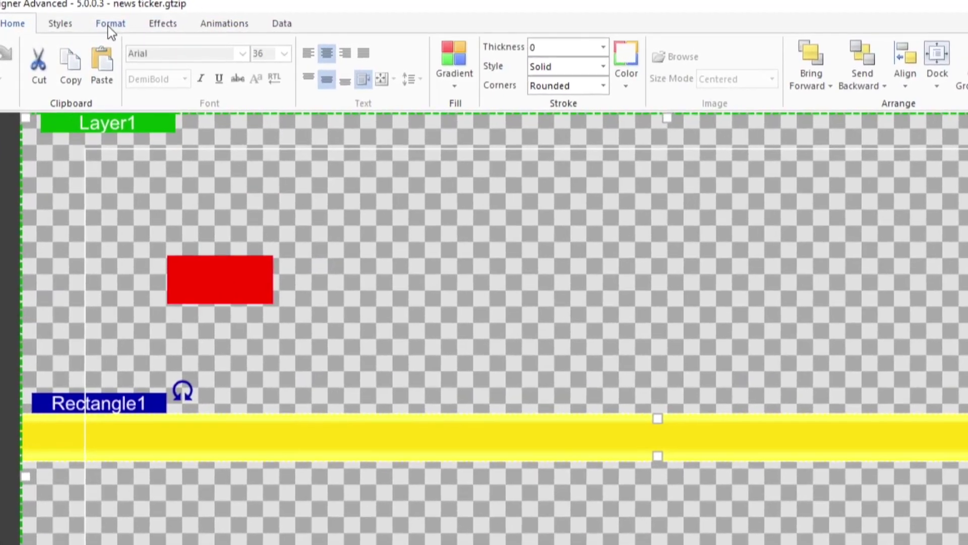
{"action": "left_click", "coordinate": [103, 23]}
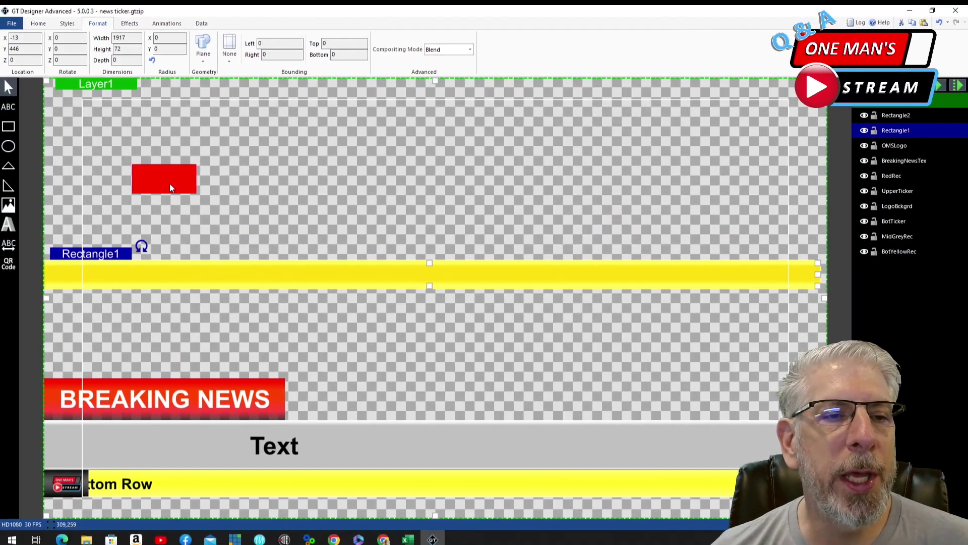
{"action": "left_click", "coordinate": [238, 302]}
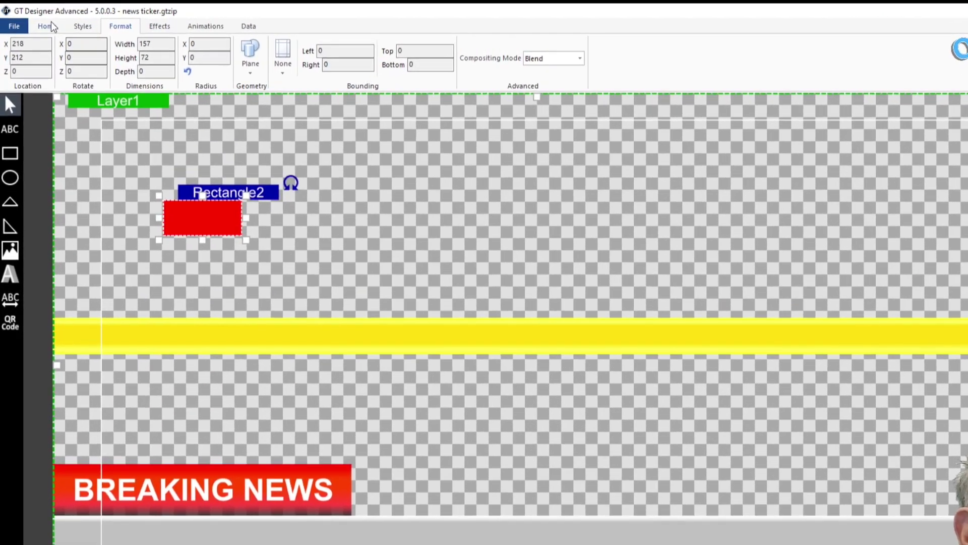
Give the small rectangle a gradient fill with four added stops spread to about 0.19, 0.39, 0.57 and 0.77
{"action": "left_click", "coordinate": [40, 23]}
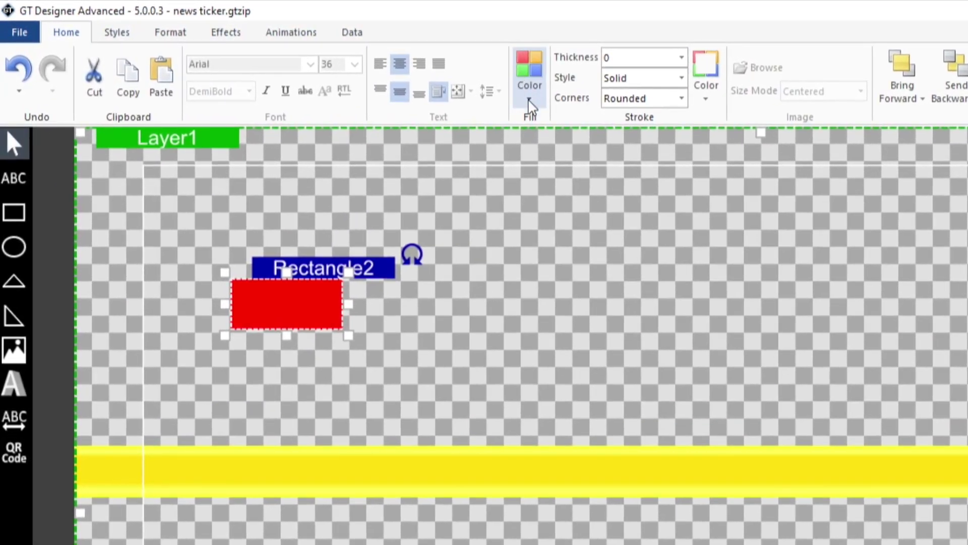
{"action": "left_click", "coordinate": [530, 103]}
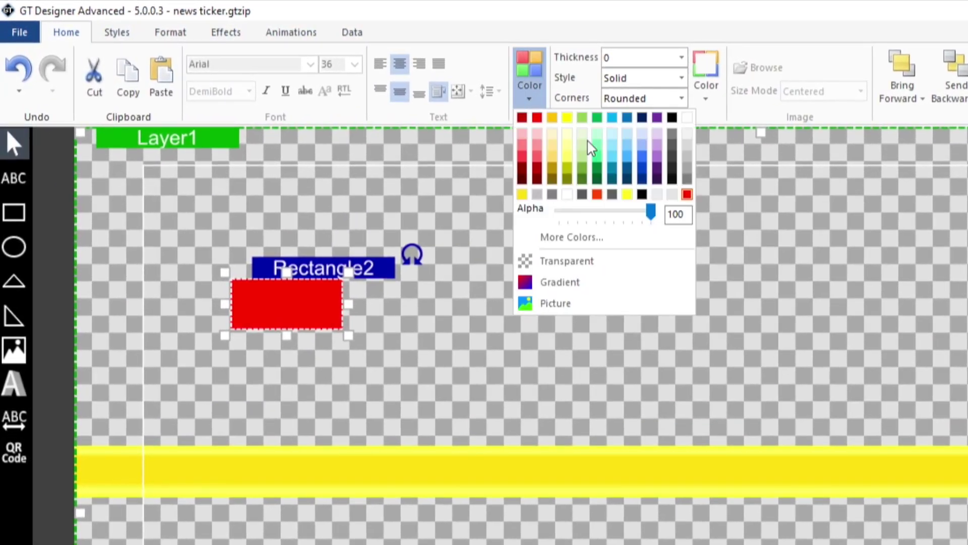
{"action": "left_click", "coordinate": [601, 288]}
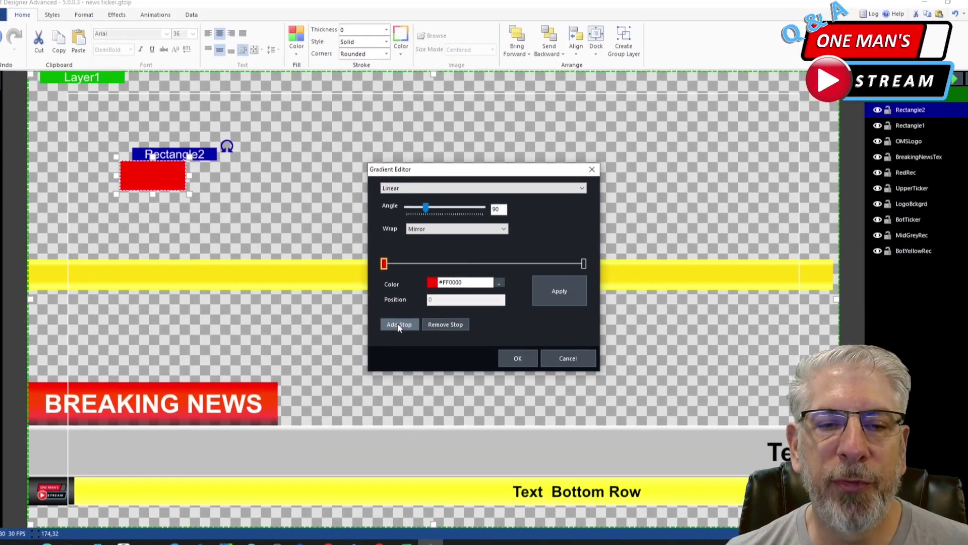
{"action": "left_click", "coordinate": [640, 509]}
{"action": "left_click", "coordinate": [369, 343]}
{"action": "left_click", "coordinate": [369, 343]}
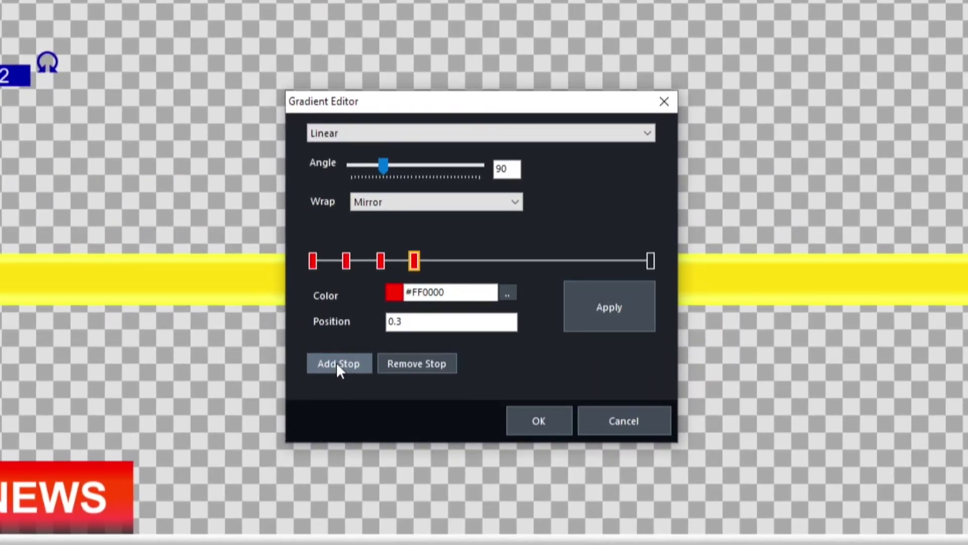
{"action": "left_click", "coordinate": [370, 343]}
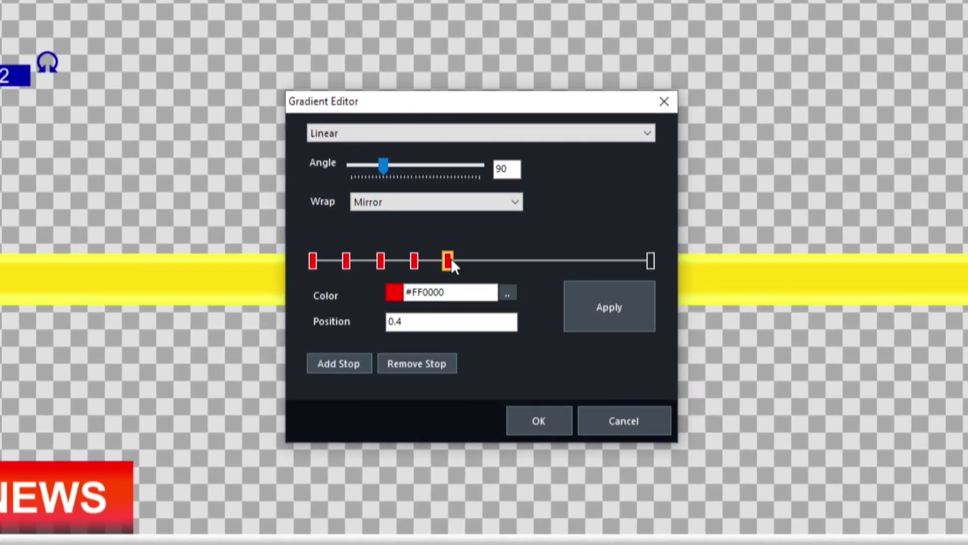
{"action": "left_click_drag", "start_coordinate": [449, 261], "coordinate": [545, 261]}
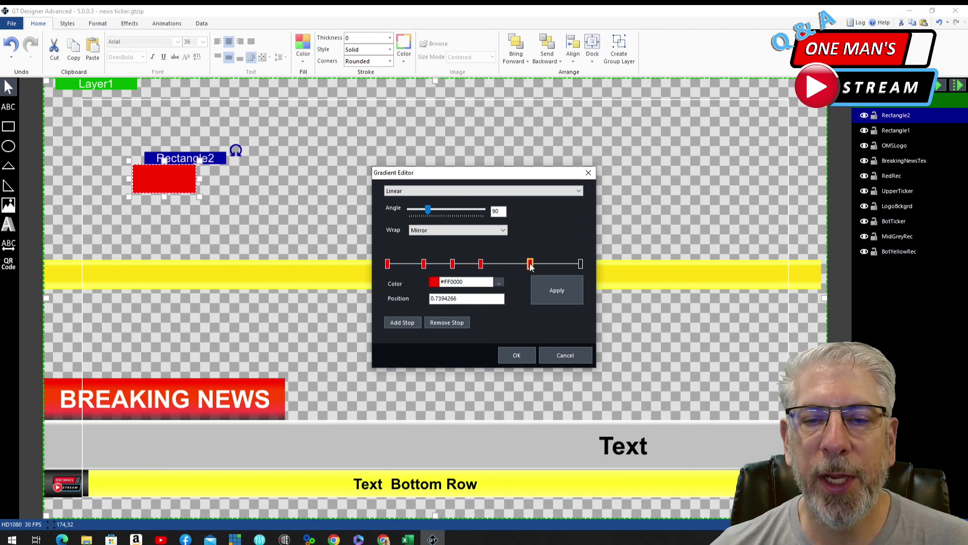
{"action": "left_click_drag", "start_coordinate": [463, 266], "coordinate": [462, 266]}
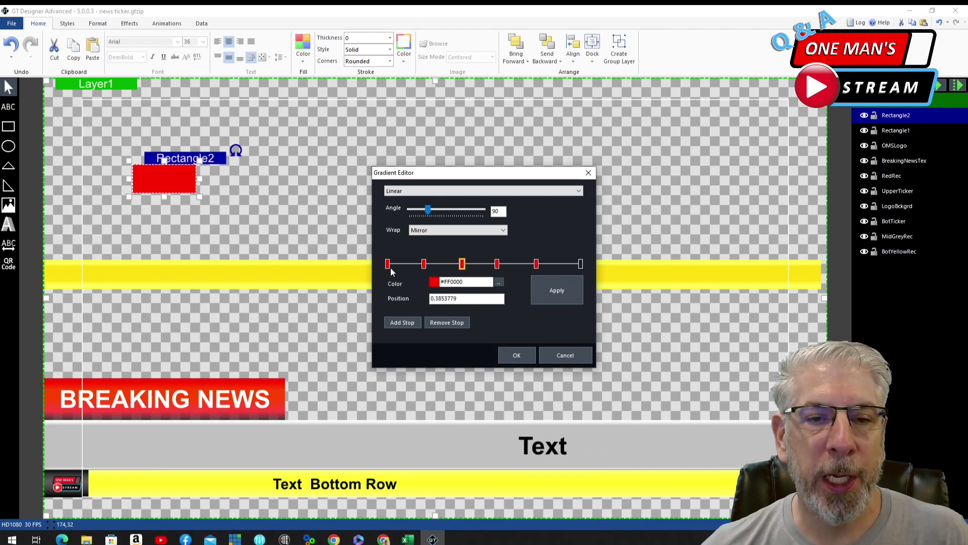
Set the first gradient stop to dark grey 404040 and recolour the last stop dark grey as well
{"action": "left_click", "coordinate": [387, 264]}
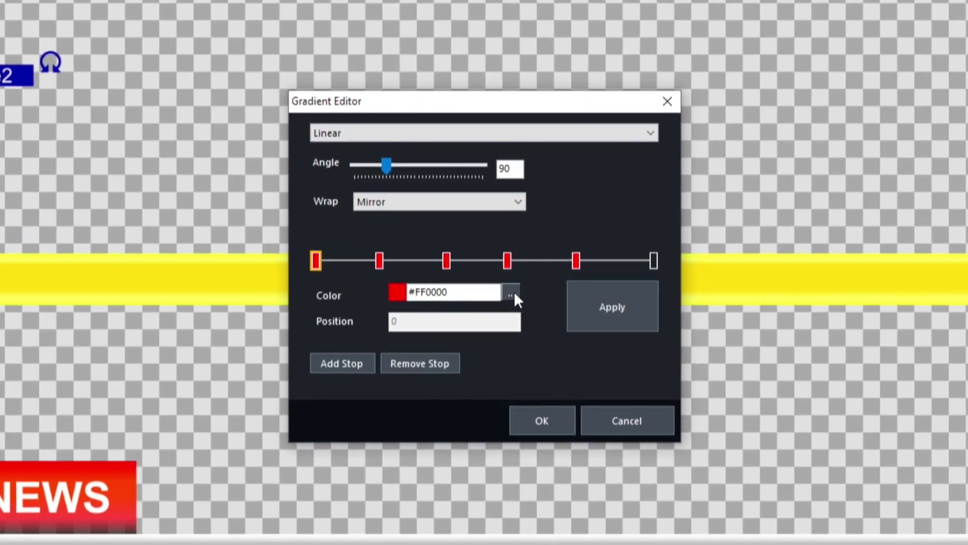
{"action": "left_click", "coordinate": [512, 292]}
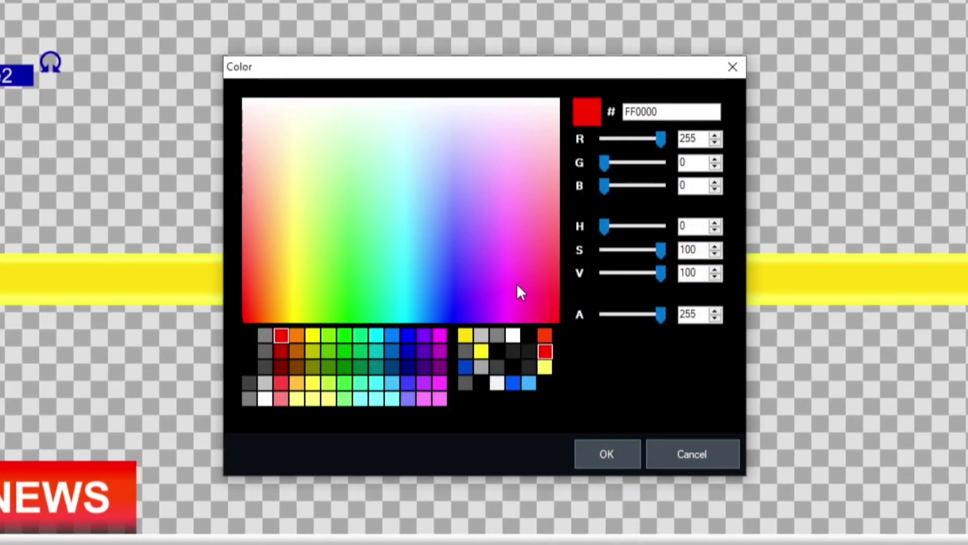
{"action": "left_click", "coordinate": [264, 366]}
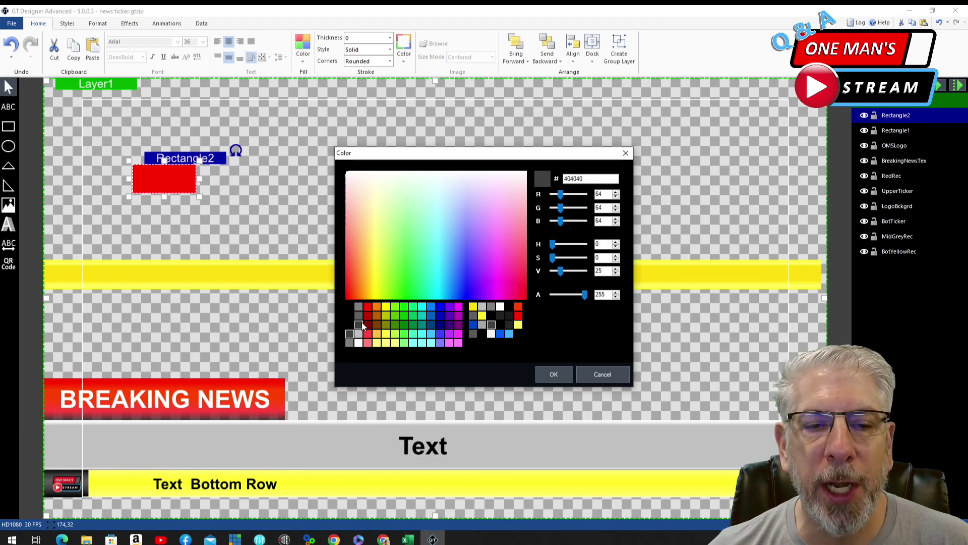
{"action": "left_click", "coordinate": [553, 375]}
{"action": "left_click", "coordinate": [580, 264]}
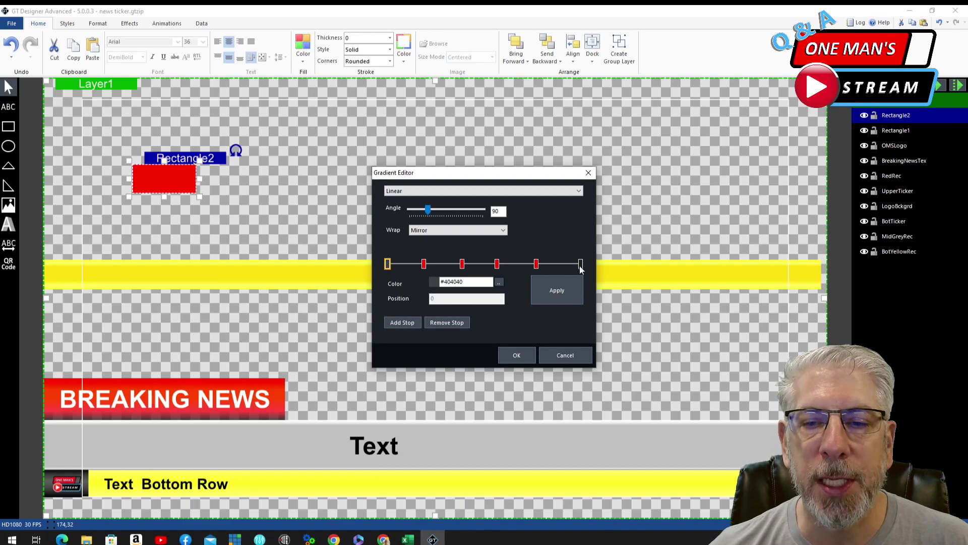
Set the second and fifth gradient stops to medium-dark grey 606060
{"action": "left_click", "coordinate": [424, 264]}
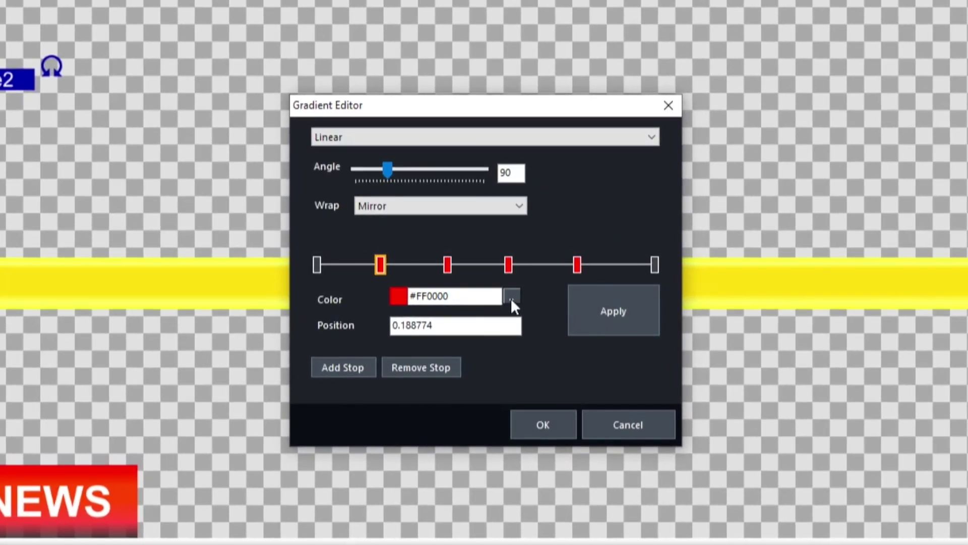
{"action": "left_click", "coordinate": [508, 294]}
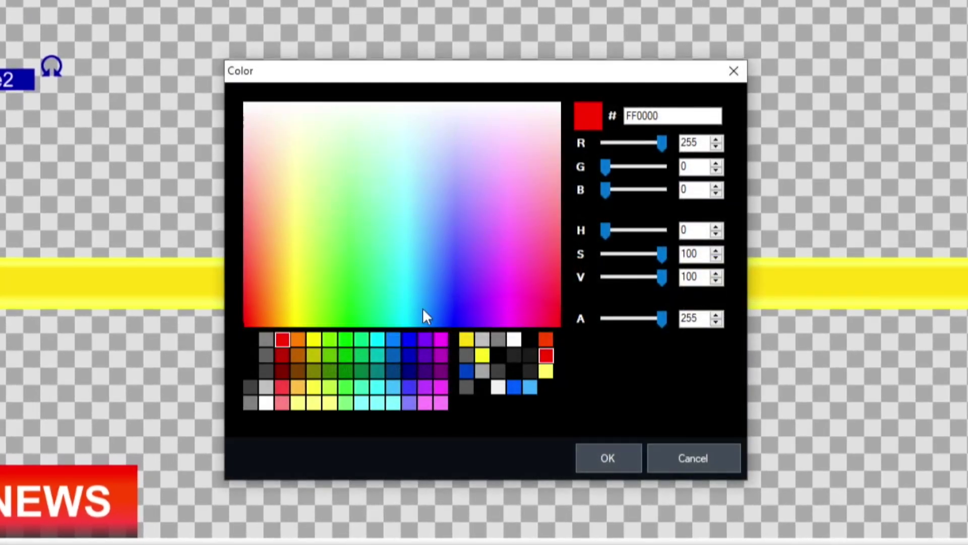
{"action": "left_click", "coordinate": [268, 355]}
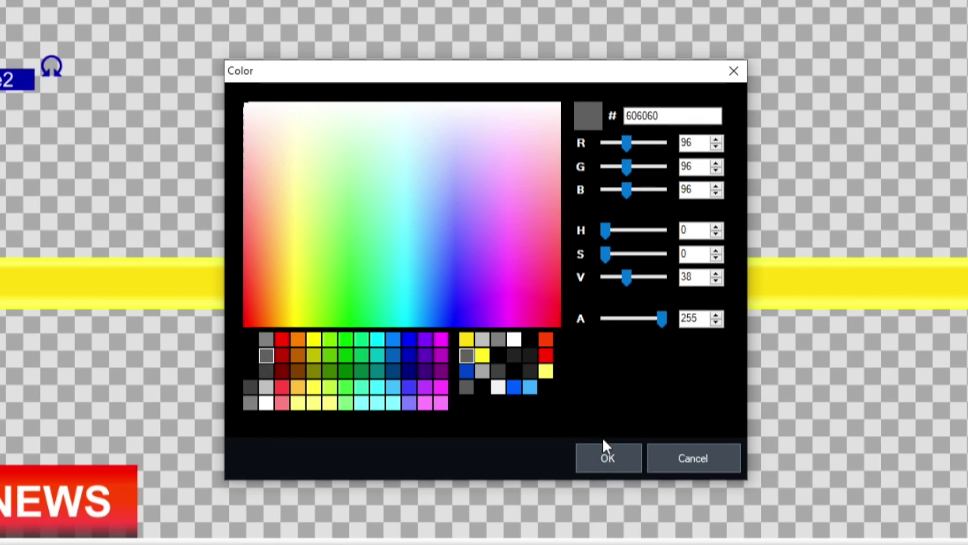
{"action": "left_click", "coordinate": [604, 458]}
{"action": "left_click", "coordinate": [577, 265]}
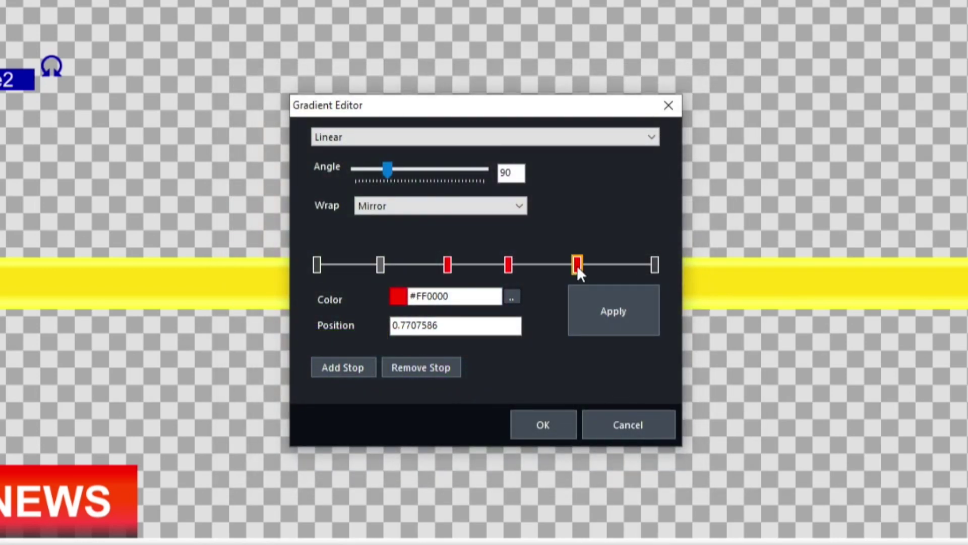
{"action": "left_click", "coordinate": [513, 298]}
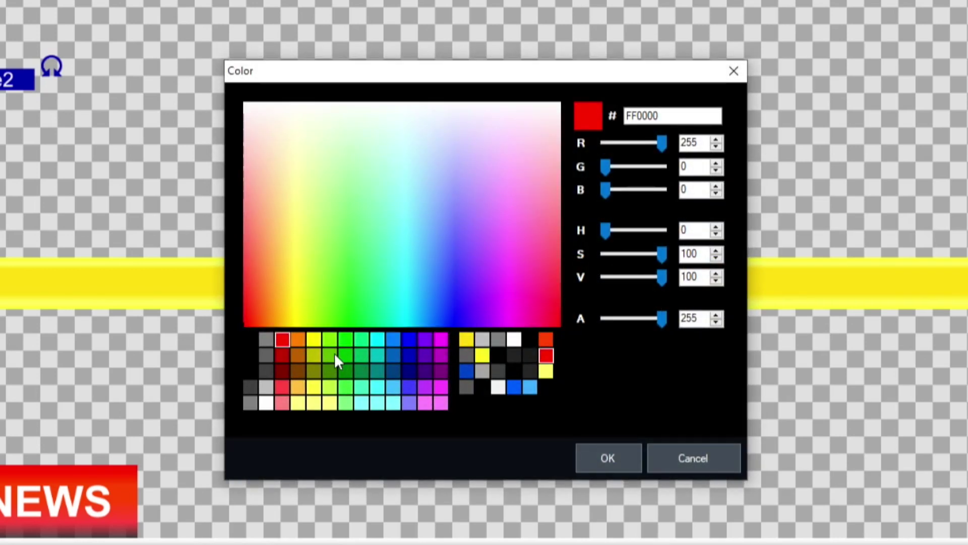
{"action": "left_click", "coordinate": [266, 357]}
{"action": "left_click", "coordinate": [607, 458]}
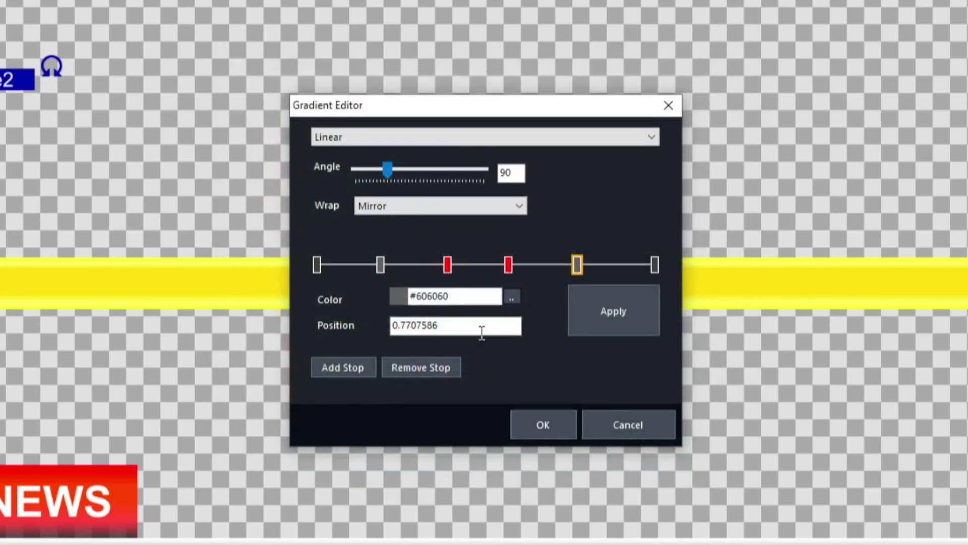
Set the third and fourth gradient stops to grey 808080, then apply and accept the gradient on the small rectangle
{"action": "left_click", "coordinate": [448, 264]}
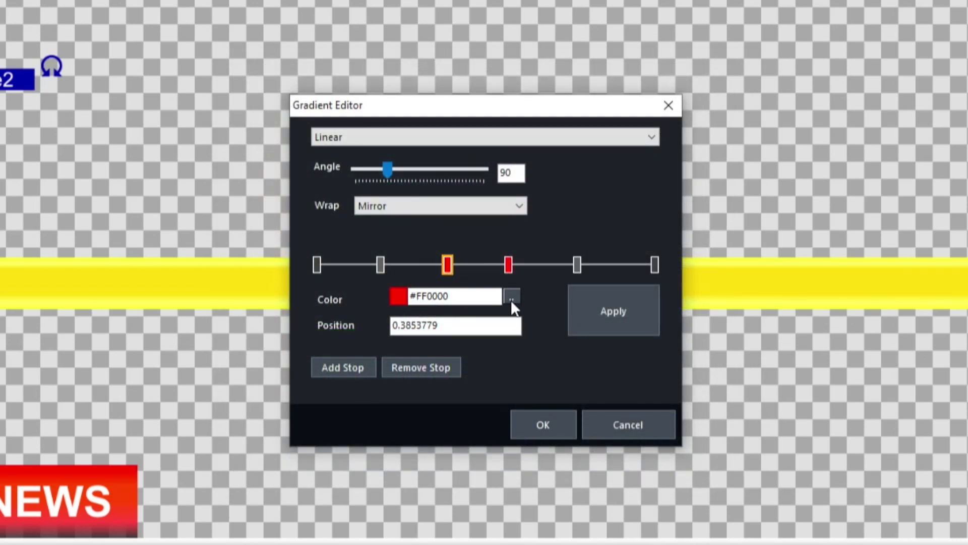
{"action": "left_click", "coordinate": [512, 298]}
{"action": "left_click", "coordinate": [268, 340]}
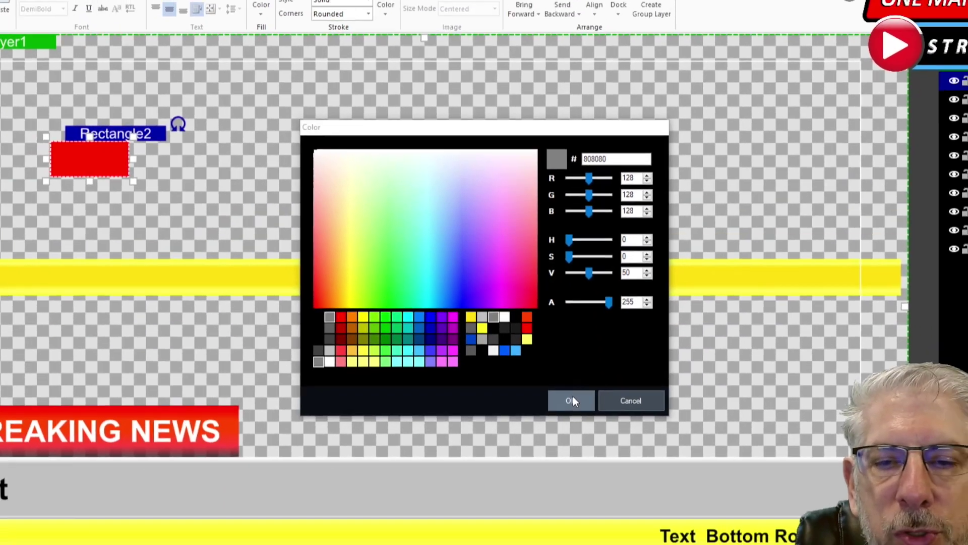
{"action": "left_click", "coordinate": [608, 458]}
{"action": "left_click", "coordinate": [497, 263]}
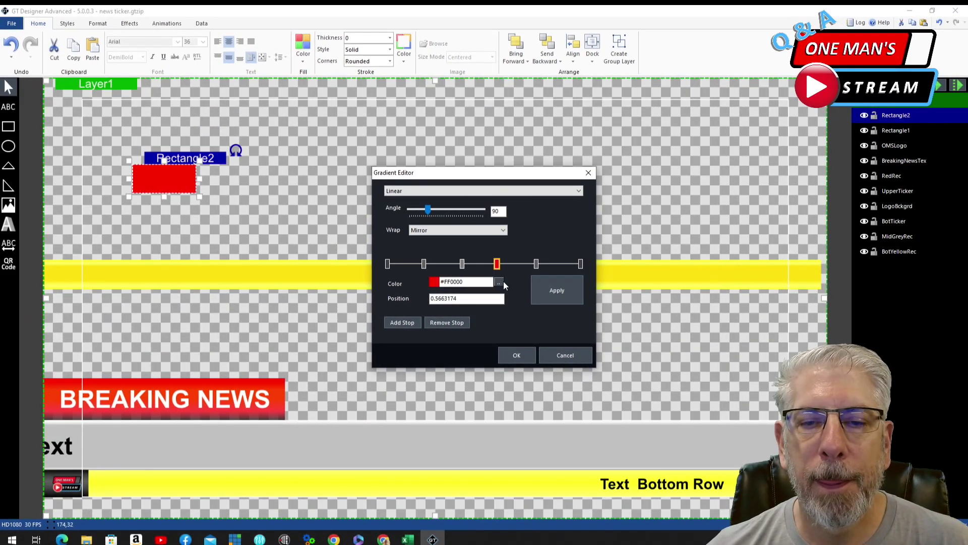
{"action": "left_click", "coordinate": [498, 282]}
{"action": "left_click", "coordinate": [359, 304]}
{"action": "left_click", "coordinate": [556, 377]}
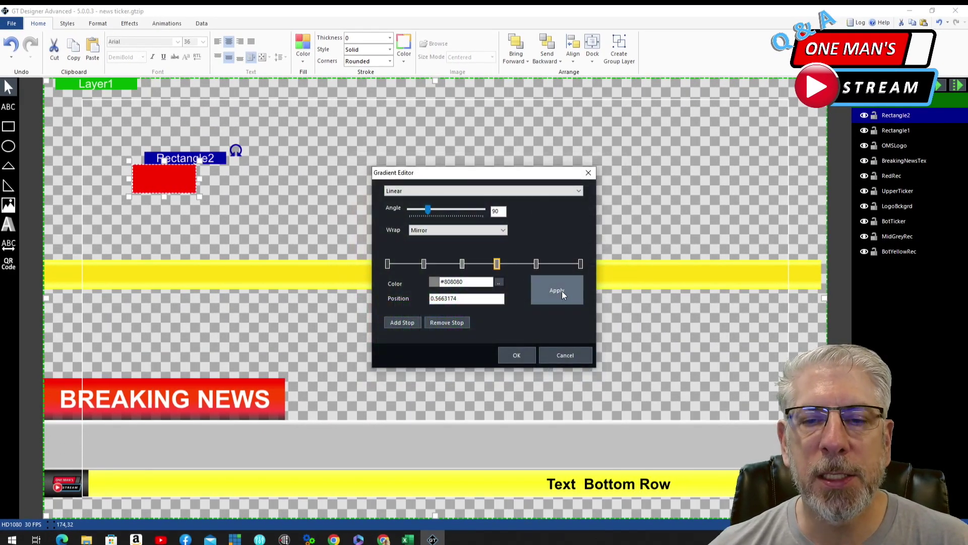
{"action": "left_click", "coordinate": [562, 290]}
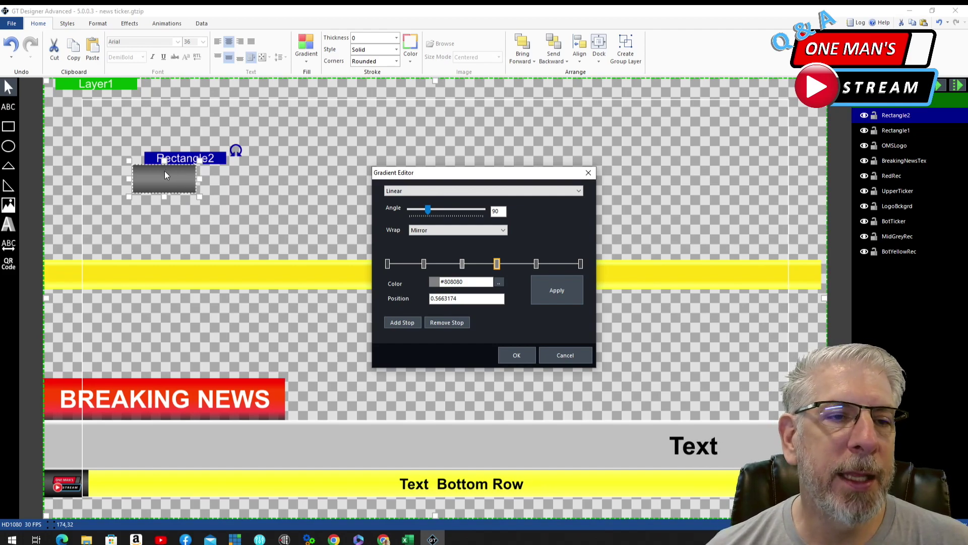
{"action": "left_click", "coordinate": [529, 354]}
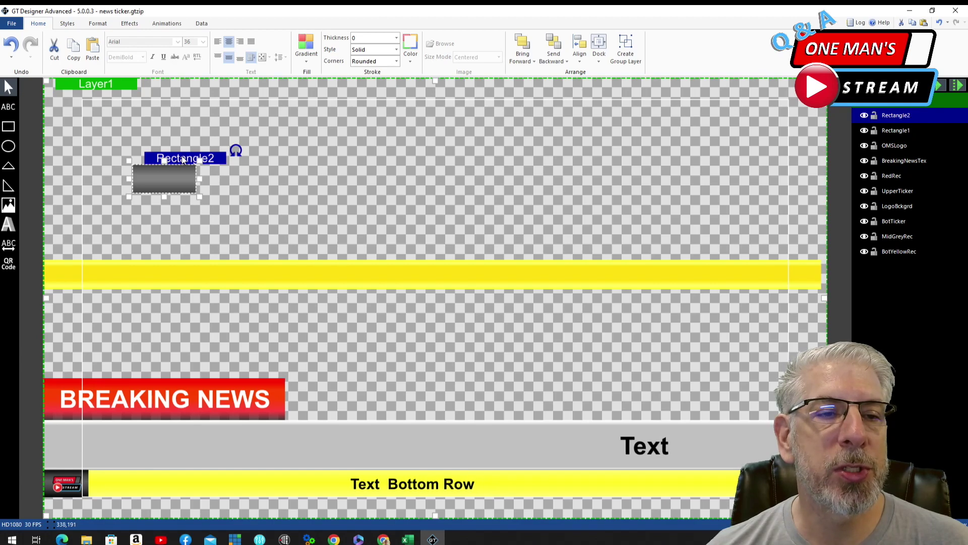
Nudge the grey rectangle down onto the yellow bar until its upper and lower edges line up with the bar
{"action": "key", "text": "Down"}
{"action": "key", "text": "Down"}
{"action": "key", "text": "Down"}
{"action": "key", "text": "Down"}
{"action": "key", "text": "Down"}
{"action": "key", "text": "Down"}
{"action": "key", "text": "Down"}
{"action": "key", "text": "Down"}
{"action": "key", "text": "Down"}
{"action": "key", "text": "Down"}
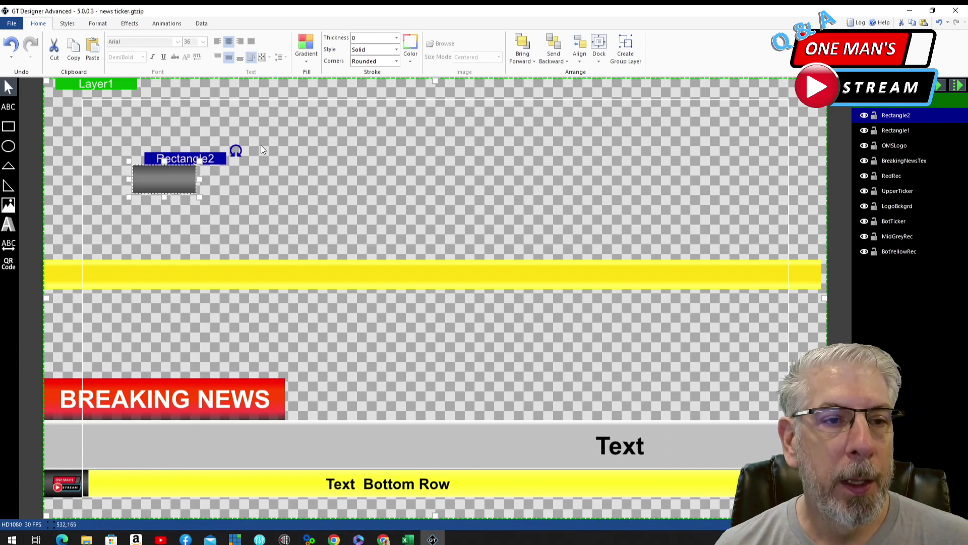
{"action": "key", "text": "Down"}
{"action": "key", "text": "Down"}
{"action": "key", "text": "Down"}
{"action": "key", "text": "Down"}
{"action": "key", "text": "Down"}
{"action": "key", "text": "Down"}
{"action": "key", "text": "Down"}
{"action": "key", "text": "Down"}
{"action": "key", "text": "Down"}
{"action": "key", "text": "Down"}
{"action": "key", "text": "Down"}
{"action": "key", "text": "Down"}
{"action": "key", "text": "Down"}
{"action": "key", "text": "Down"}
{"action": "key", "text": "Down"}
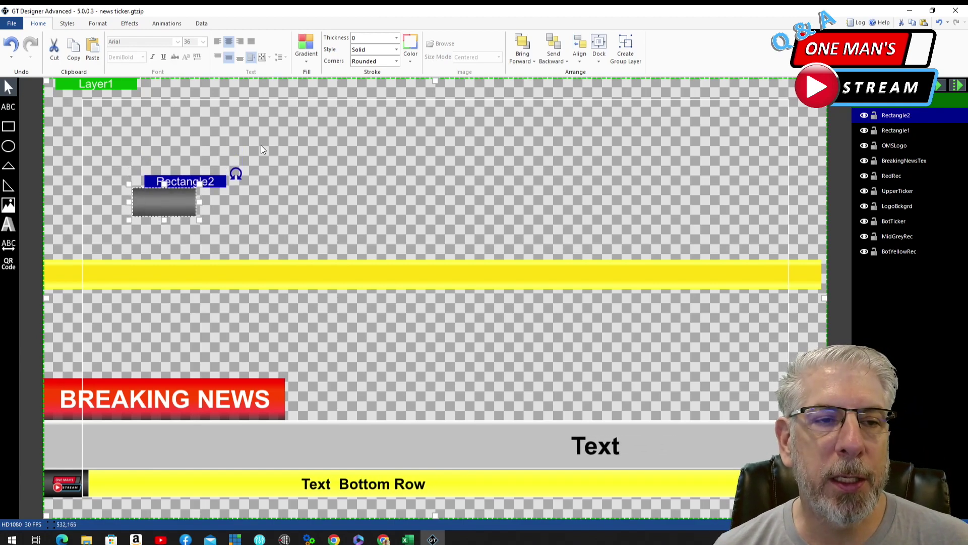
{"action": "key", "text": "Down"}
{"action": "key", "text": "Down"}
{"action": "key", "text": "Down"}
{"action": "key", "text": "Down"}
{"action": "key", "text": "Down"}
{"action": "key", "text": "Down"}
{"action": "key", "text": "Down"}
{"action": "key", "text": "Down"}
{"action": "key", "text": "Down"}
{"action": "key", "text": "Down"}
{"action": "key", "text": "Down"}
{"action": "key", "text": "Down"}
{"action": "key", "text": "Down"}
{"action": "key", "text": "Down"}
{"action": "key", "text": "Down"}
{"action": "key", "text": "Down"}
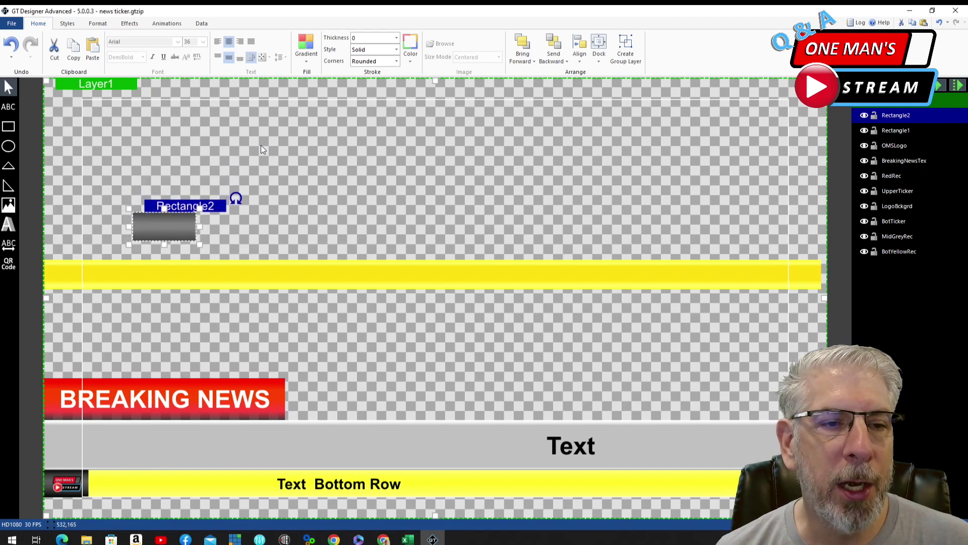
{"action": "key", "text": "Down"}
{"action": "key", "text": "Down"}
{"action": "key", "text": "Down"}
{"action": "key", "text": "Down"}
{"action": "key", "text": "Down"}
{"action": "key", "text": "Down"}
{"action": "key", "text": "Down"}
{"action": "key", "text": "Down"}
{"action": "key", "text": "Down"}
{"action": "key", "text": "Down"}
{"action": "key", "text": "Down"}
{"action": "key", "text": "Down"}
{"action": "key", "text": "Down"}
{"action": "key", "text": "Down"}
{"action": "key", "text": "Down"}
{"action": "key", "text": "Down"}
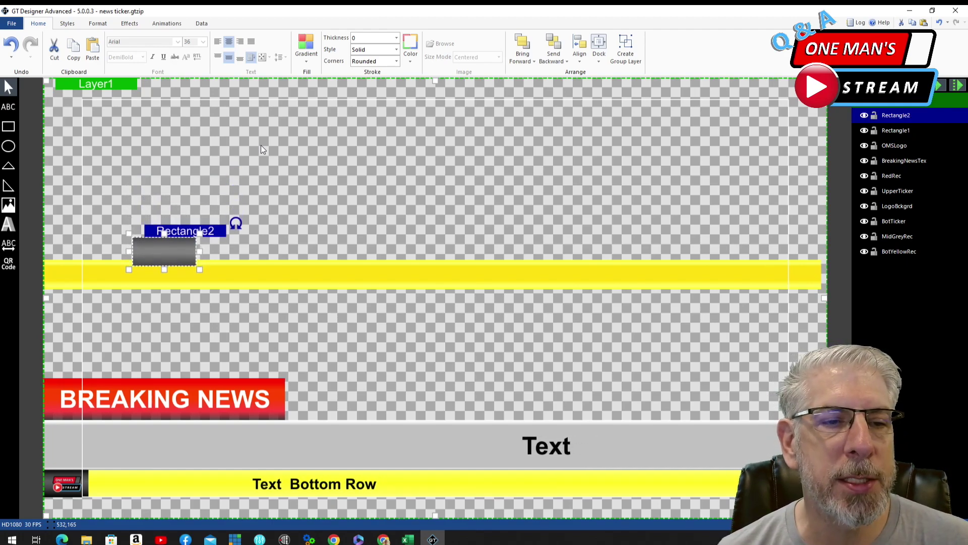
{"action": "key", "text": "Down"}
{"action": "key", "text": "Down"}
{"action": "key", "text": "Down"}
{"action": "key", "text": "Down"}
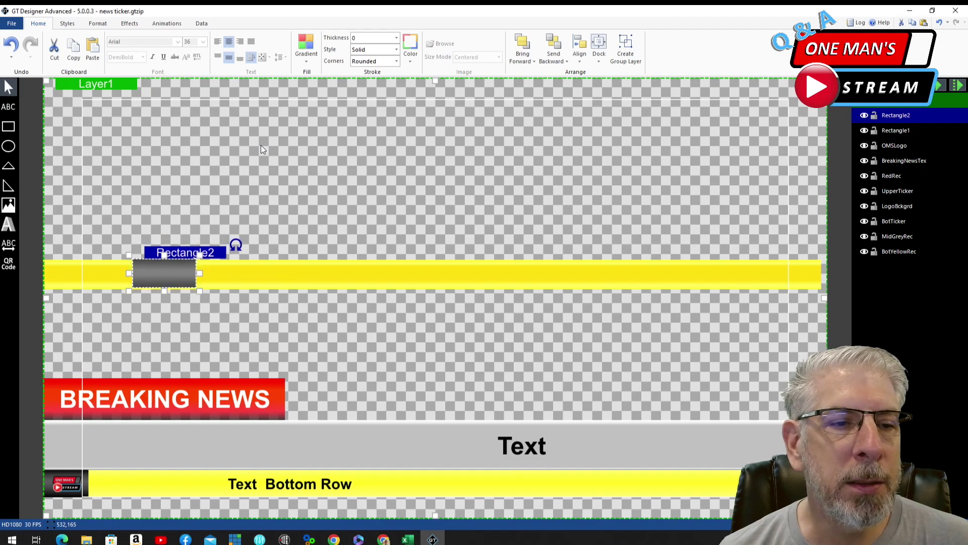
{"action": "key", "text": "Left"}
{"action": "key", "text": "Left"}
{"action": "key", "text": "Left"}
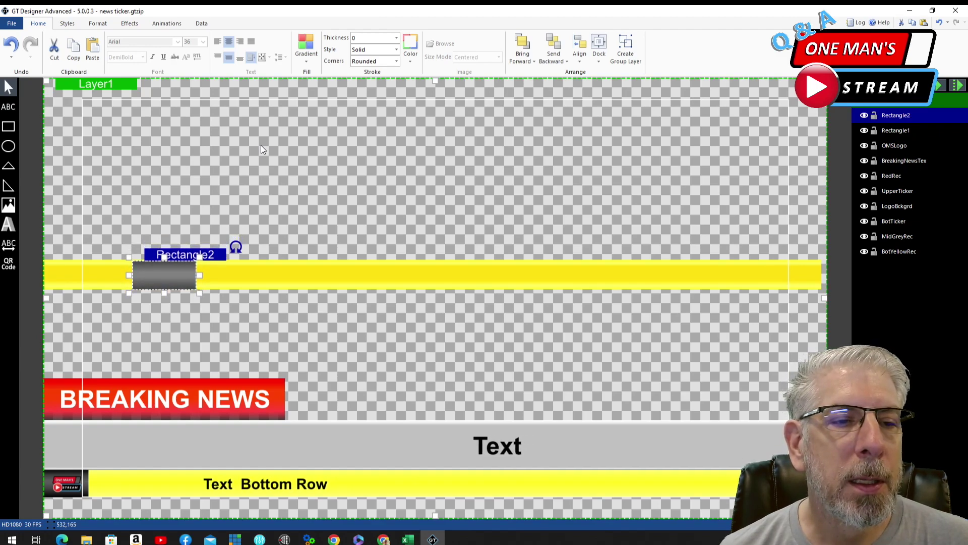
{"action": "key", "text": "Up"}
{"action": "key", "text": "Up"}
Nudge the grey rectangle left along the yellow bar to the bar's starting edge
{"action": "key", "text": "Left"}
{"action": "key", "text": "Left"}
{"action": "key", "text": "Left"}
{"action": "key", "text": "Left"}
{"action": "key", "text": "Left"}
{"action": "key", "text": "Left"}
{"action": "key", "text": "Left"}
{"action": "key", "text": "Left"}
{"action": "key", "text": "Left"}
{"action": "key", "text": "Left"}
{"action": "key", "text": "Left"}
{"action": "key", "text": "Left"}
{"action": "key", "text": "Left"}
{"action": "key", "text": "Left"}
{"action": "key", "text": "Left"}
{"action": "key", "text": "Left"}
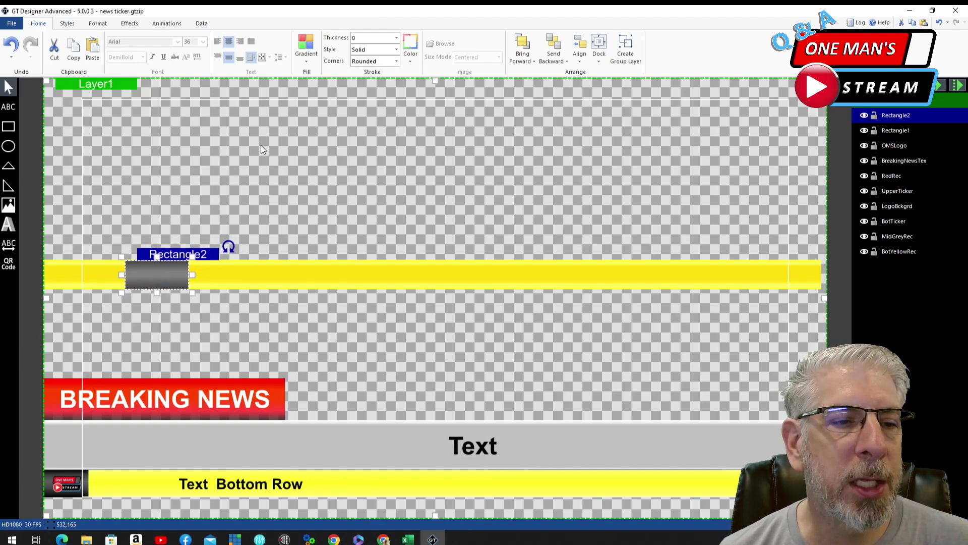
{"action": "key", "text": "Left"}
{"action": "key", "text": "Left"}
{"action": "key", "text": "Left"}
{"action": "key", "text": "Left"}
{"action": "key", "text": "Left"}
{"action": "key", "text": "Left"}
{"action": "key", "text": "Left"}
{"action": "key", "text": "Left"}
{"action": "key", "text": "Left"}
{"action": "key", "text": "Left"}
{"action": "key", "text": "Left"}
{"action": "key", "text": "Left"}
{"action": "key", "text": "Left"}
{"action": "key", "text": "Left"}
{"action": "key", "text": "Left"}
{"action": "key", "text": "Left"}
{"action": "key", "text": "Left"}
{"action": "key", "text": "Left"}
{"action": "key", "text": "Left"}
{"action": "key", "text": "Left"}
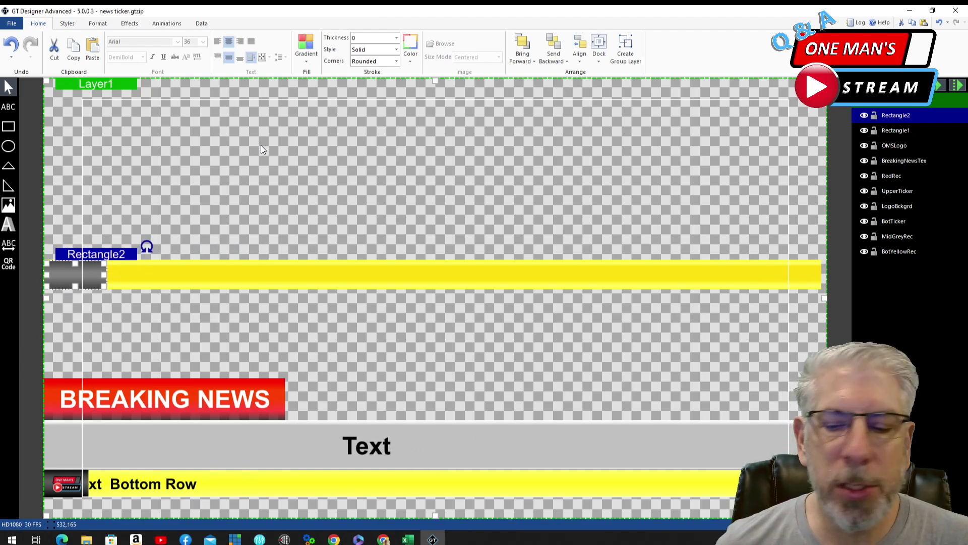
{"action": "left_click", "coordinate": [352, 141]}
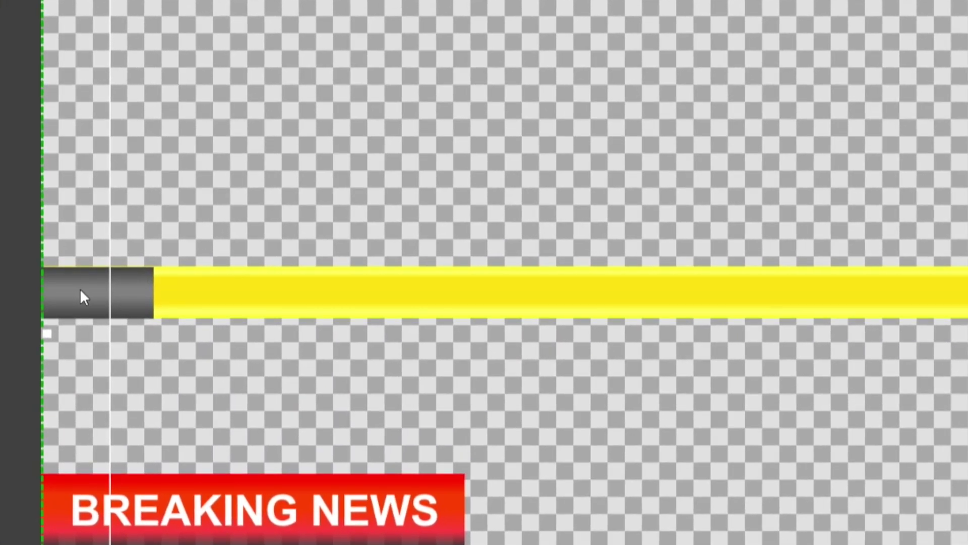
{"action": "left_click", "coordinate": [75, 290]}
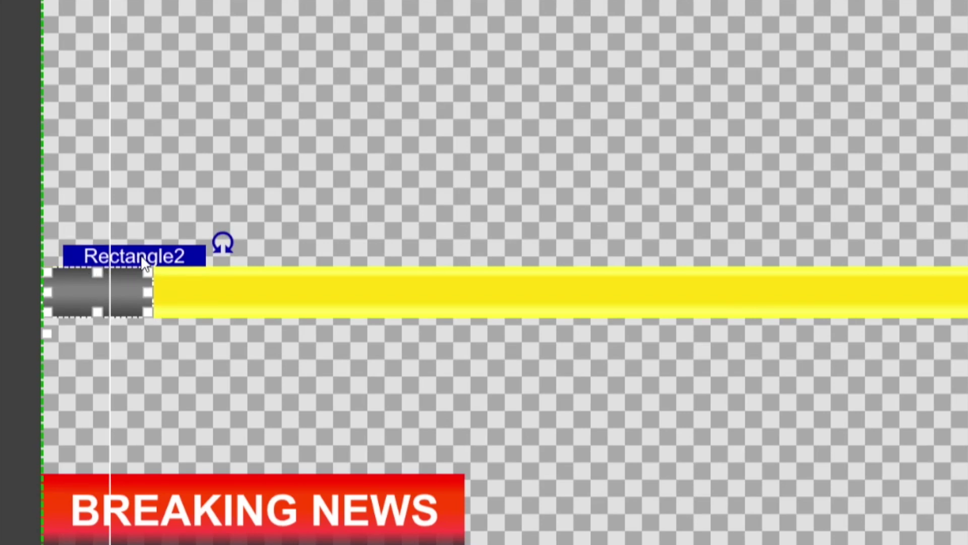
{"action": "left_click", "coordinate": [681, 44]}
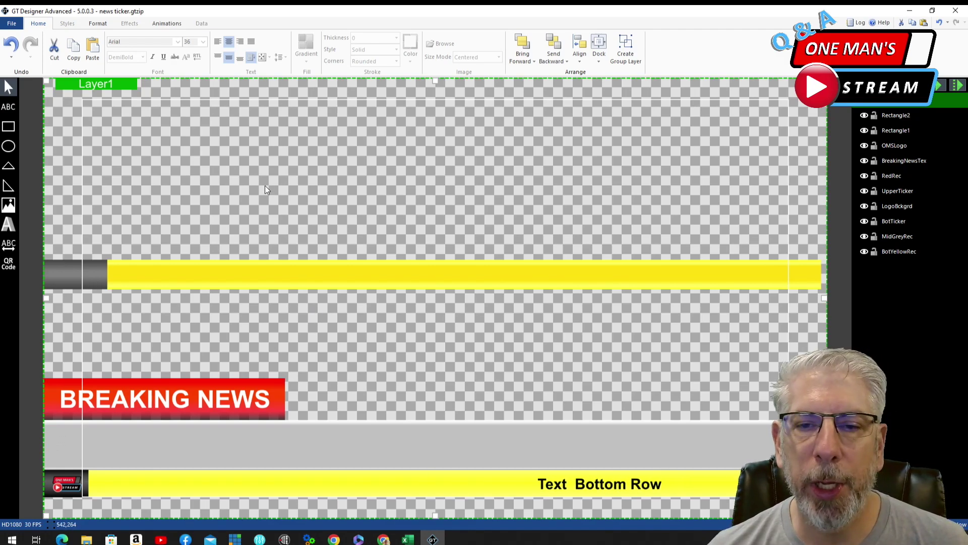
Draw a ticker text box along the upper yellow bar, from the grey rectangle's edge to near the bar's far end
{"action": "left_click", "coordinate": [268, 273]}
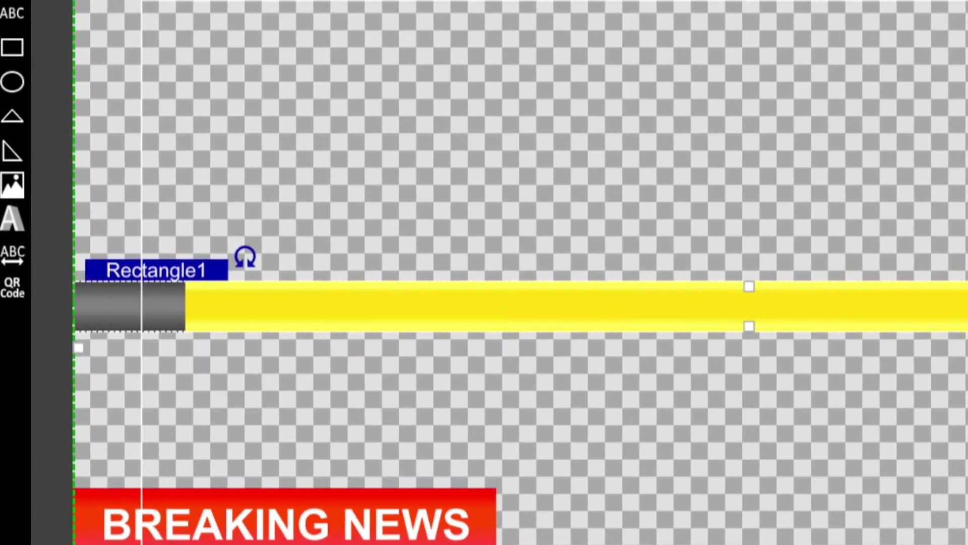
{"action": "left_click", "coordinate": [15, 255]}
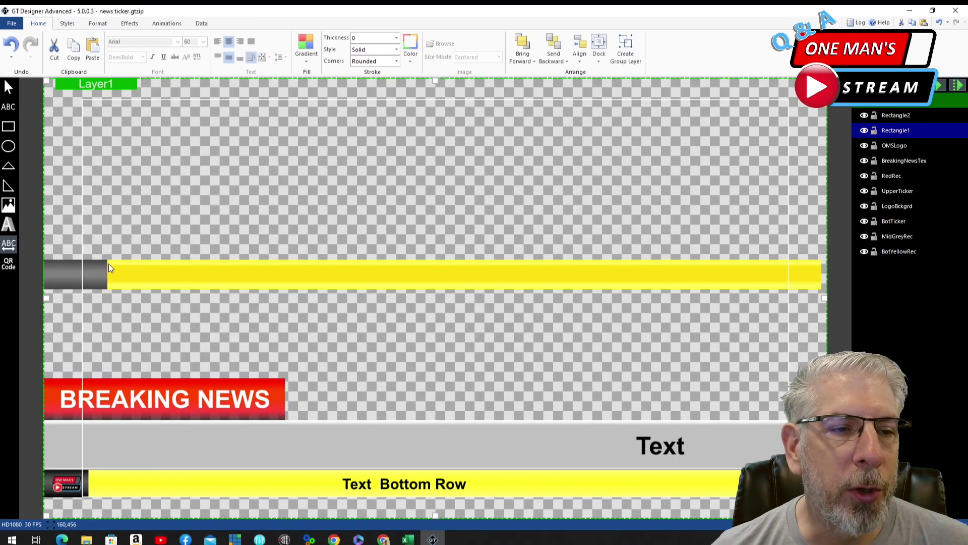
{"action": "mouse_move", "coordinate": [111, 263]}
{"action": "left_mouse_down"}
{"action": "mouse_move", "coordinate": [303, 276]}
{"action": "mouse_move", "coordinate": [758, 277]}
{"action": "left_mouse_up"}
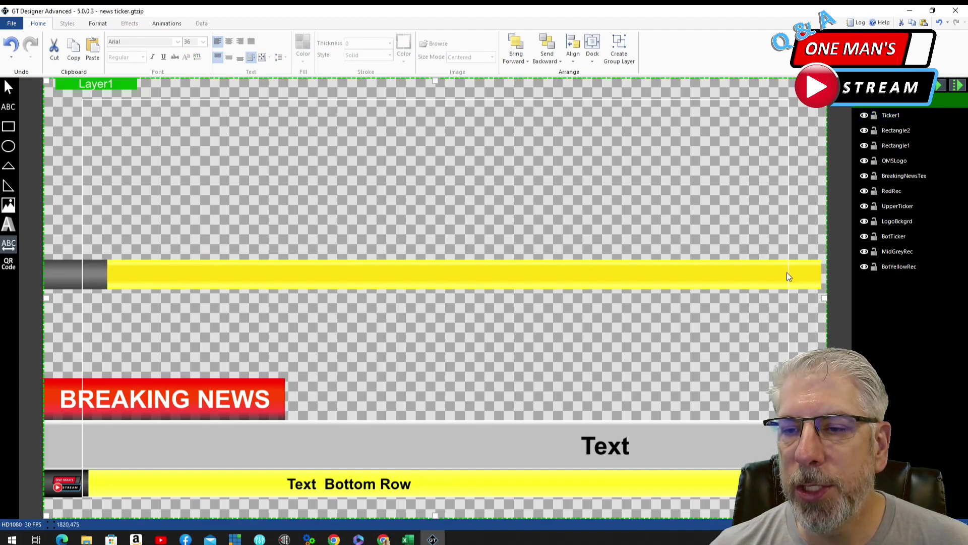
Stretch the new ticker box to the yellow bar's far end and enlarge it to cover the bar's full height
{"action": "left_click", "coordinate": [647, 279]}
{"action": "left_click_drag", "start_coordinate": [662, 271], "coordinate": [818, 275]}
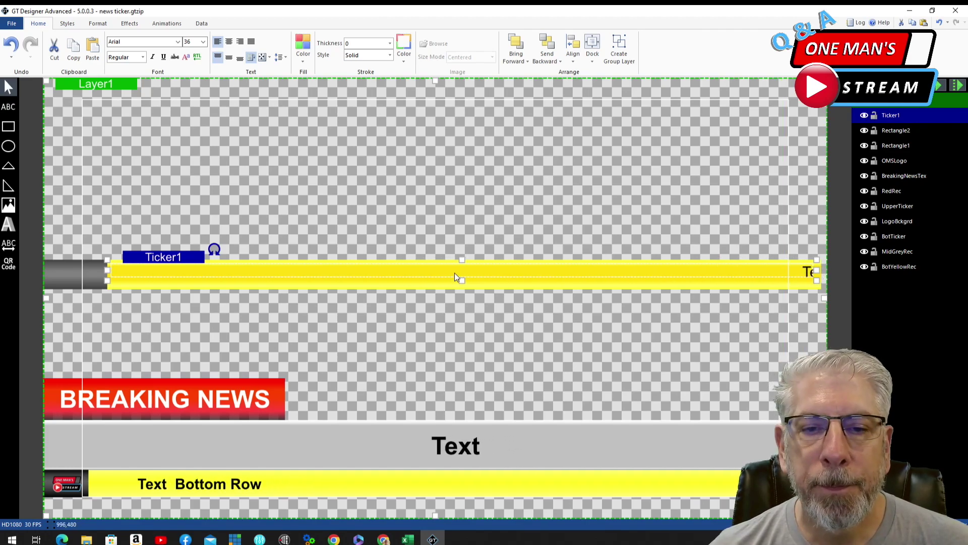
{"action": "left_click_drag", "start_coordinate": [461, 281], "coordinate": [463, 291]}
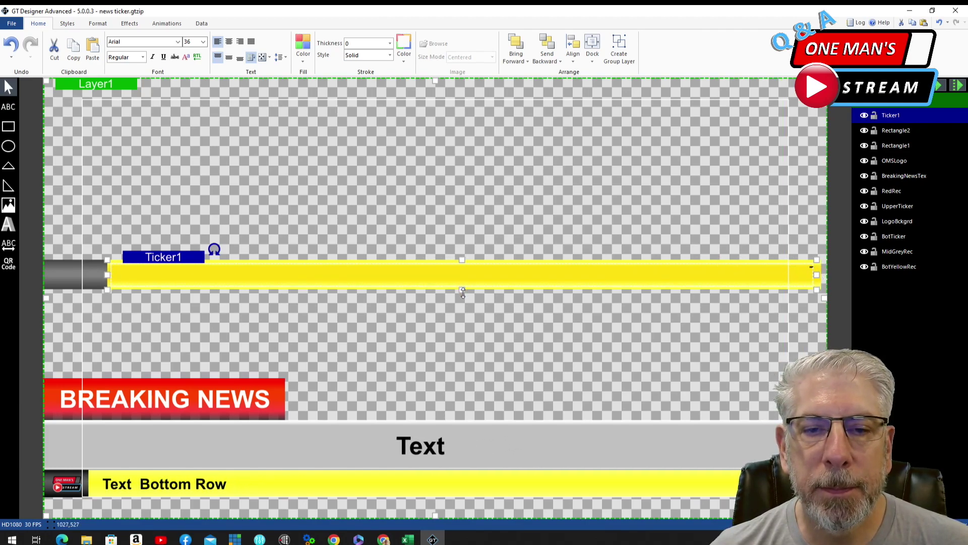
{"action": "left_click_drag", "start_coordinate": [463, 259], "coordinate": [463, 257]}
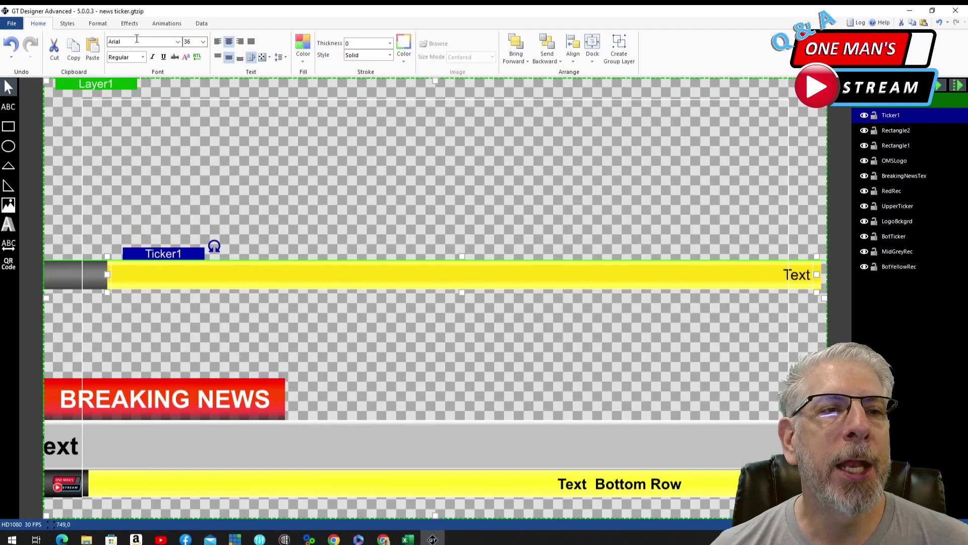
Set the new ticker's font weight to DemiBold and extend its starting edge slightly over the grey rectangle
{"action": "left_click", "coordinate": [143, 56]}
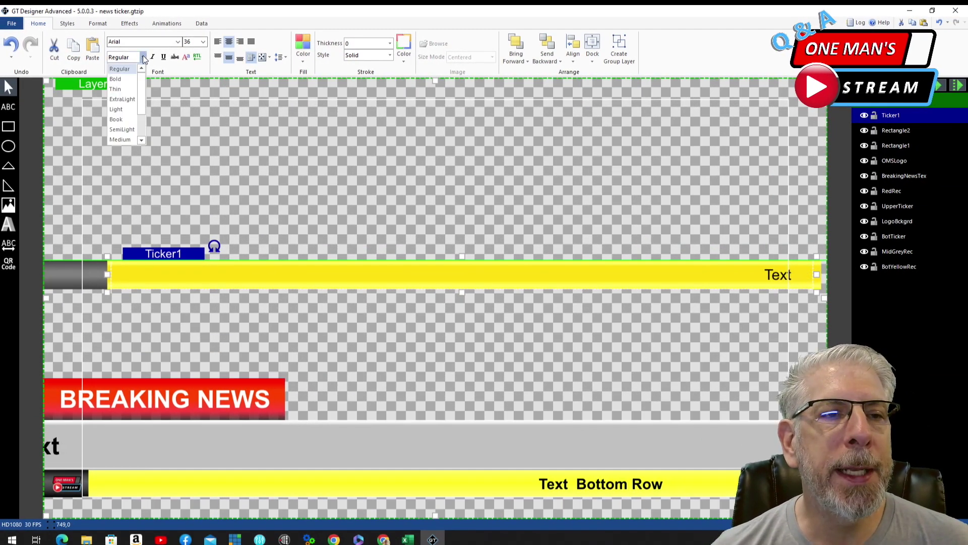
{"action": "scroll", "coordinate": [126, 100], "scroll_direction": "down", "scroll_amount": 1}
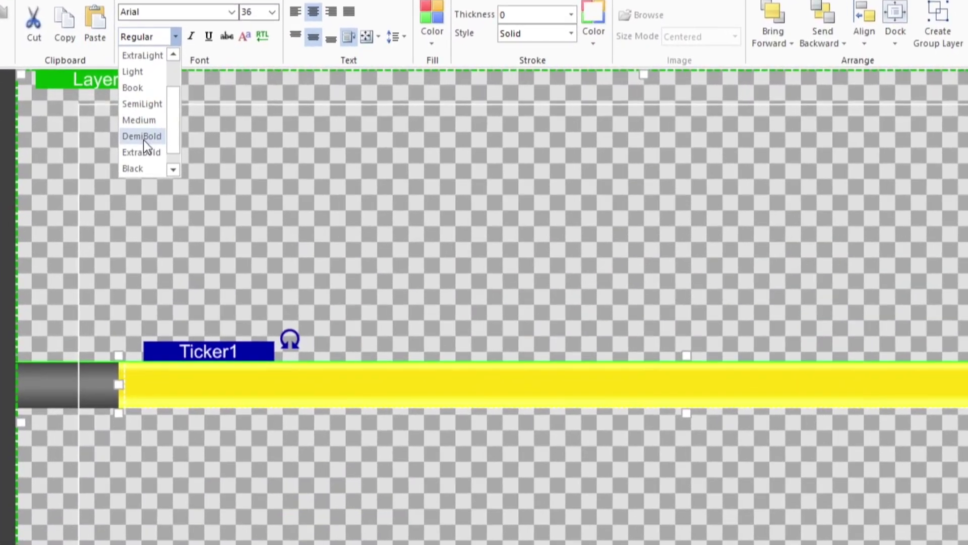
{"action": "left_click", "coordinate": [122, 119]}
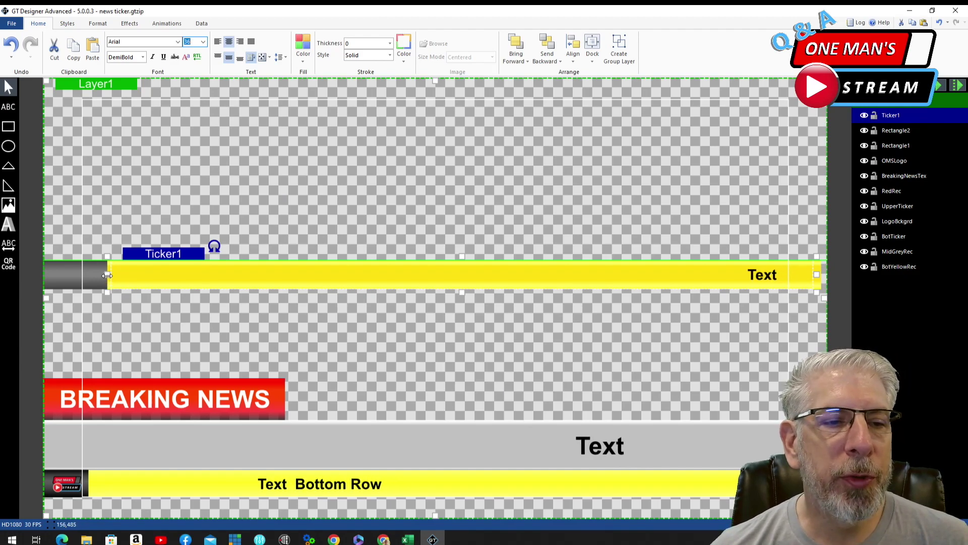
{"action": "left_click_drag", "start_coordinate": [108, 279], "coordinate": [102, 276]}
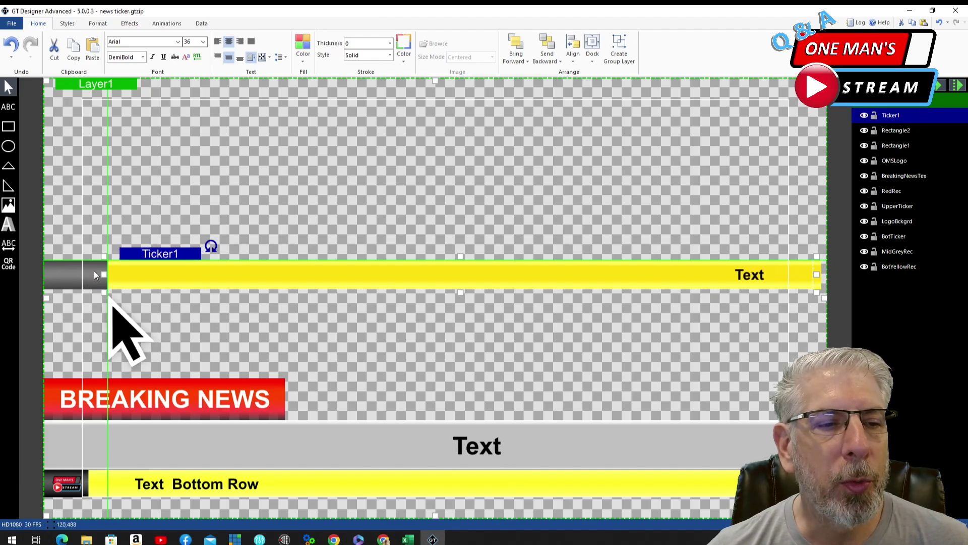
{"action": "left_click", "coordinate": [356, 153]}
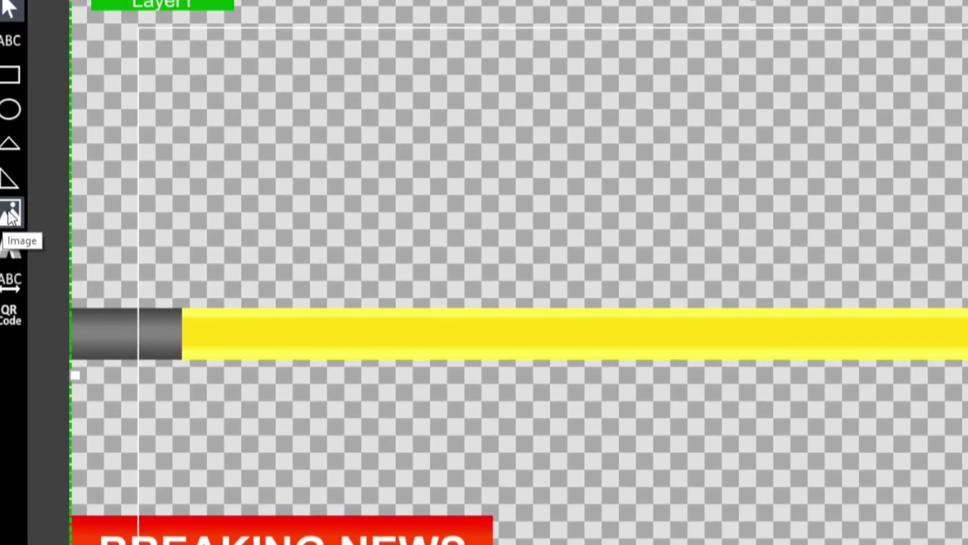
Insert the image "one man's stream1-01 professional" from the Downloads folder
{"action": "left_click", "coordinate": [10, 215]}
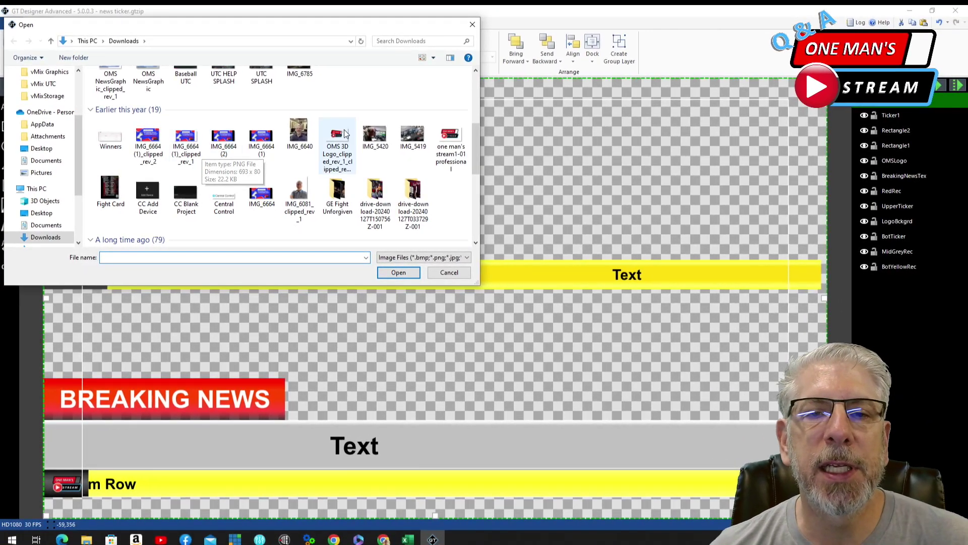
{"action": "left_click", "coordinate": [450, 140]}
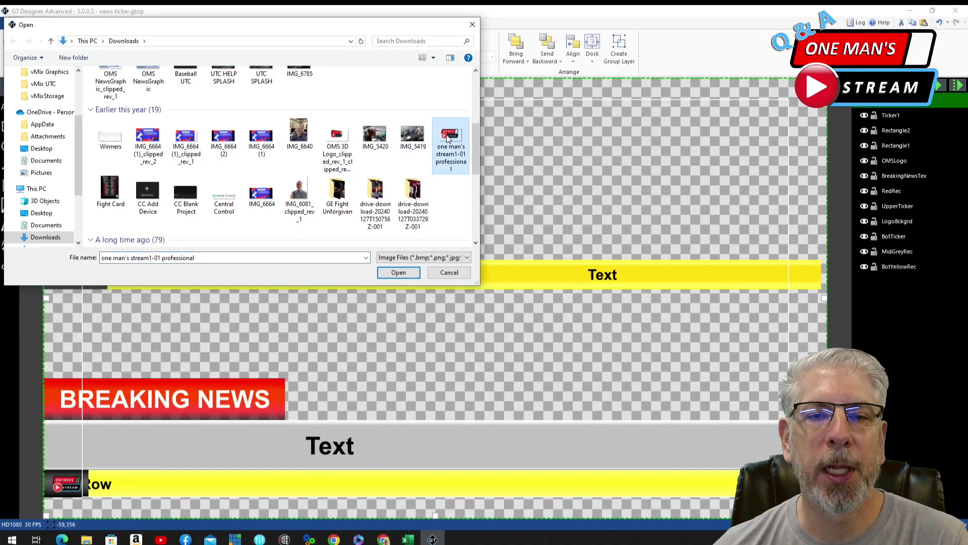
{"action": "left_click", "coordinate": [398, 273]}
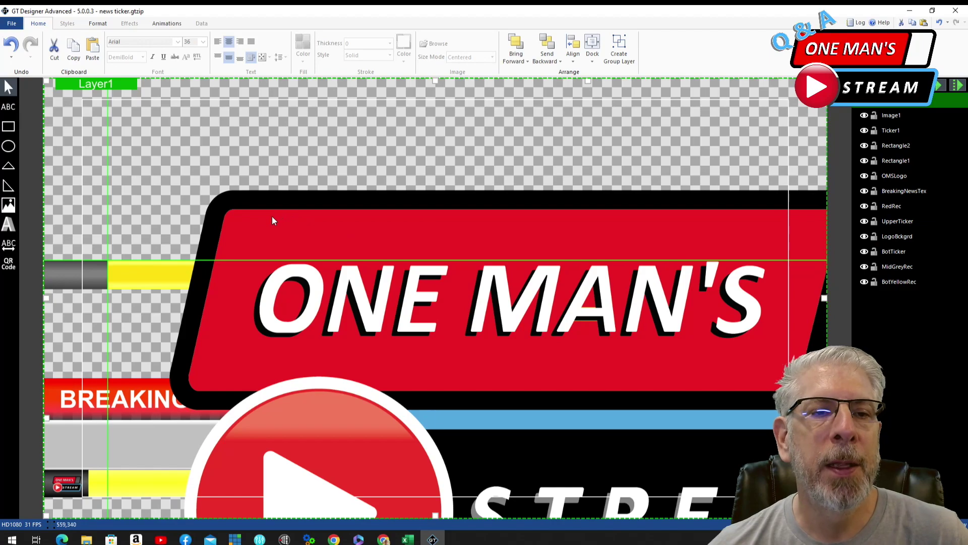
Reposition the inserted logo image and scale it down to a small logo
{"action": "left_click_drag", "start_coordinate": [337, 229], "coordinate": [332, 261]}
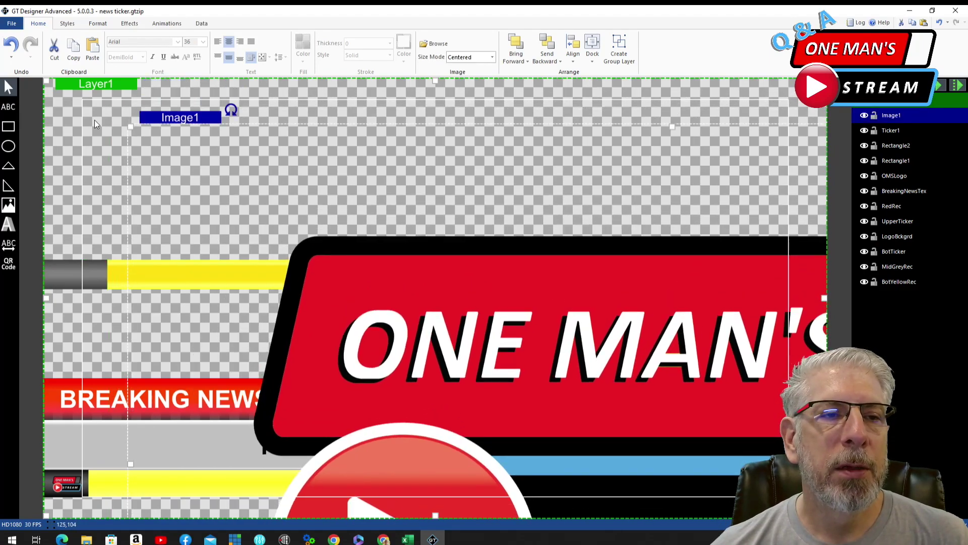
{"action": "left_click_drag", "start_coordinate": [129, 125], "coordinate": [264, 201]}
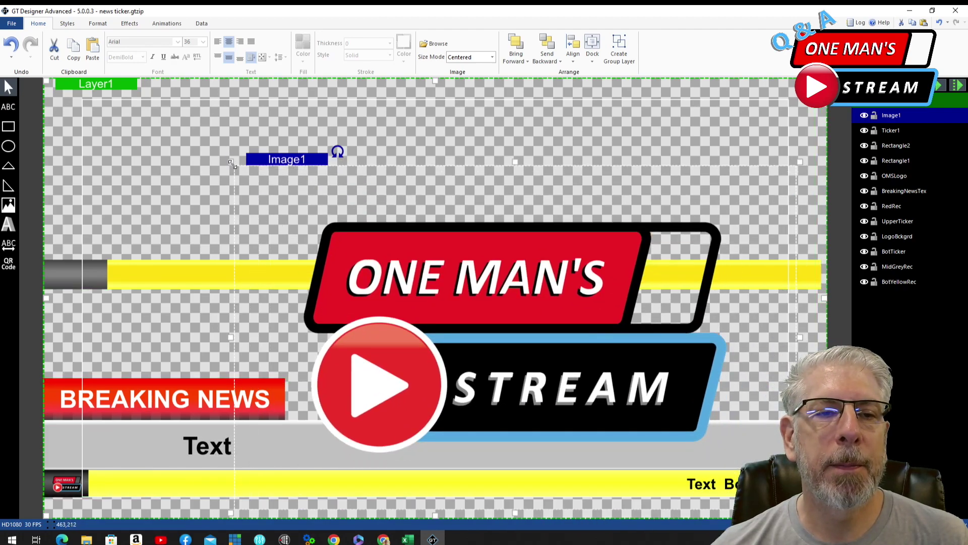
{"action": "left_click_drag", "start_coordinate": [232, 161], "coordinate": [647, 443]}
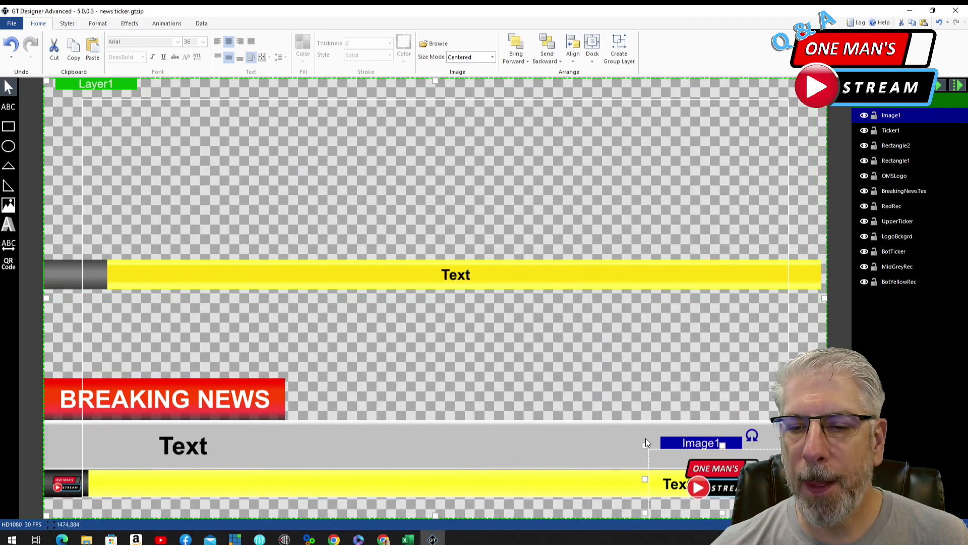
Move the logo above the upper yellow bar and reduce its frame's width and height to fit the grey rectangle
{"action": "left_click_drag", "start_coordinate": [732, 498], "coordinate": [462, 219]}
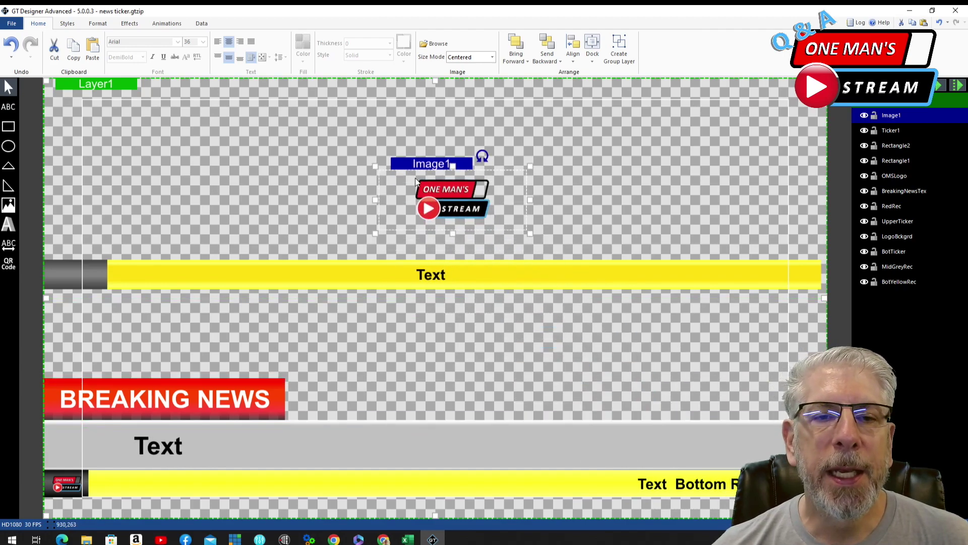
{"action": "left_click_drag", "start_coordinate": [377, 200], "coordinate": [456, 201]}
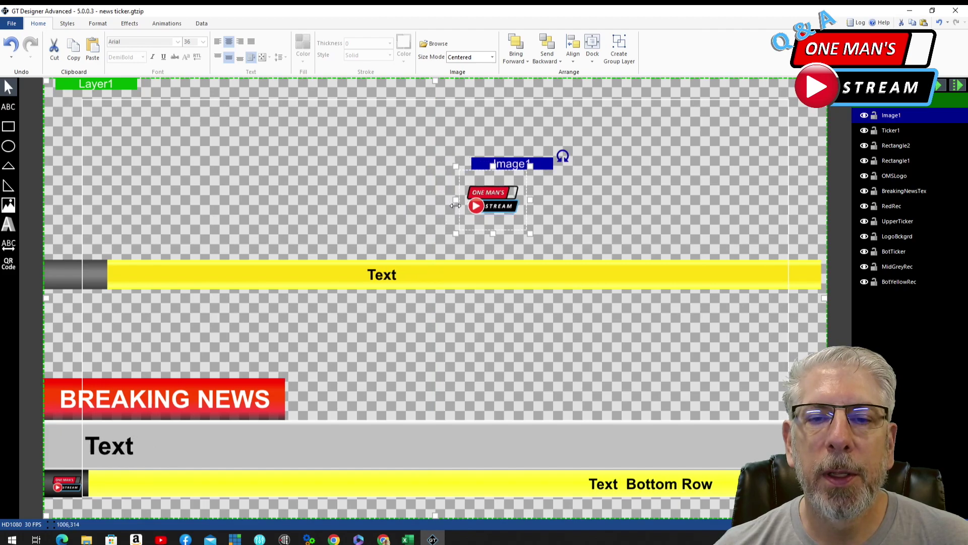
{"action": "left_click_drag", "start_coordinate": [490, 234], "coordinate": [496, 204]}
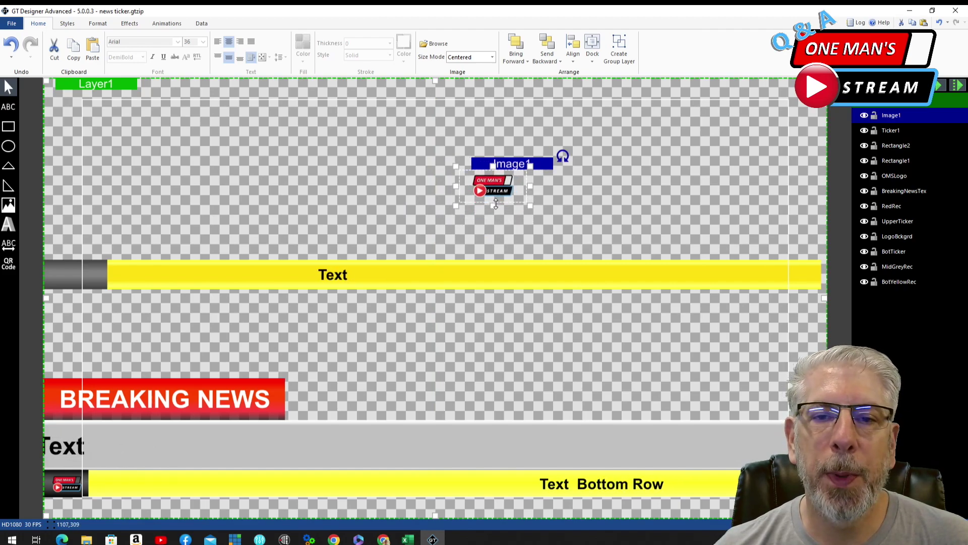
Place the logo on the grey rectangle of the upper yellow bar and nudge it down until it is vertically centred
{"action": "left_click_drag", "start_coordinate": [511, 164], "coordinate": [101, 251]}
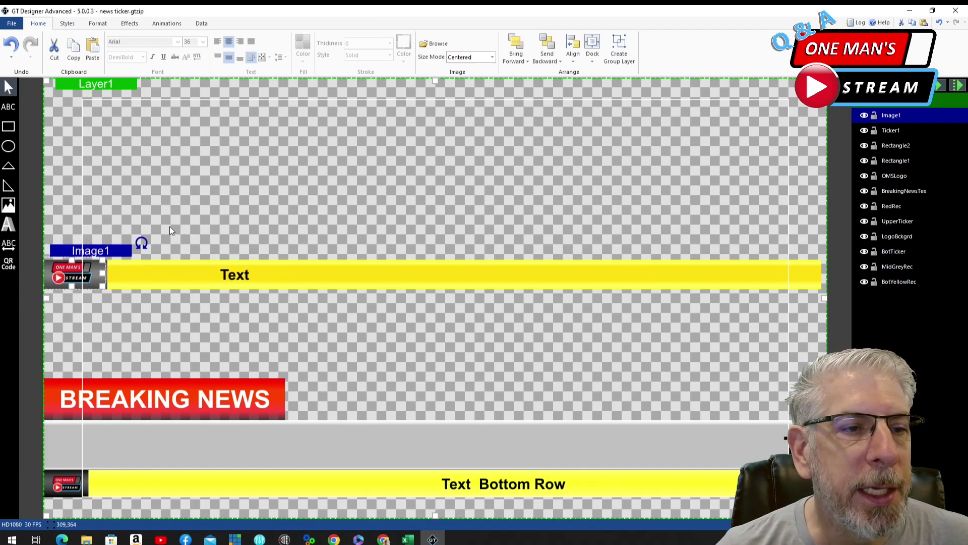
{"action": "key", "text": "Down"}
{"action": "key", "text": "Down"}
{"action": "key", "text": "Down"}
{"action": "key", "text": "Down"}
{"action": "key", "text": "Down"}
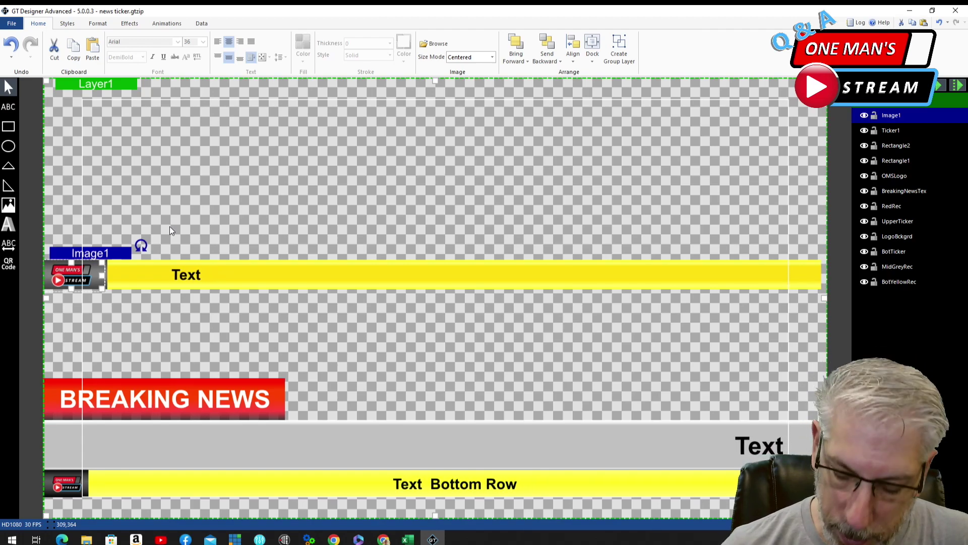
Nudge the logo right until it is horizontally centred on the grey rectangle, then deselect it
{"action": "key", "text": "Right"}
{"action": "key", "text": "Right"}
{"action": "key", "text": "Right"}
{"action": "key", "text": "Right"}
{"action": "key", "text": "Right"}
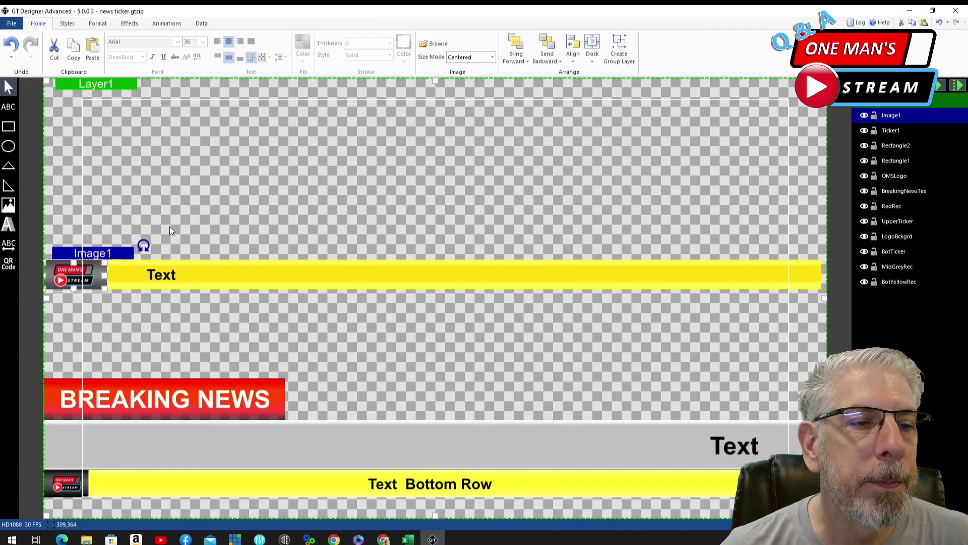
{"action": "key", "text": "Right"}
{"action": "key", "text": "Right"}
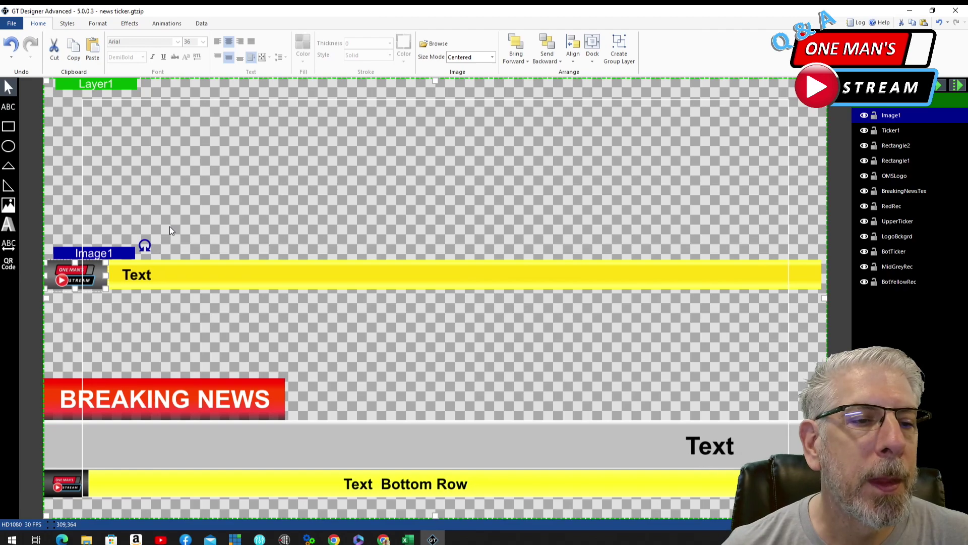
{"action": "left_click", "coordinate": [140, 233]}
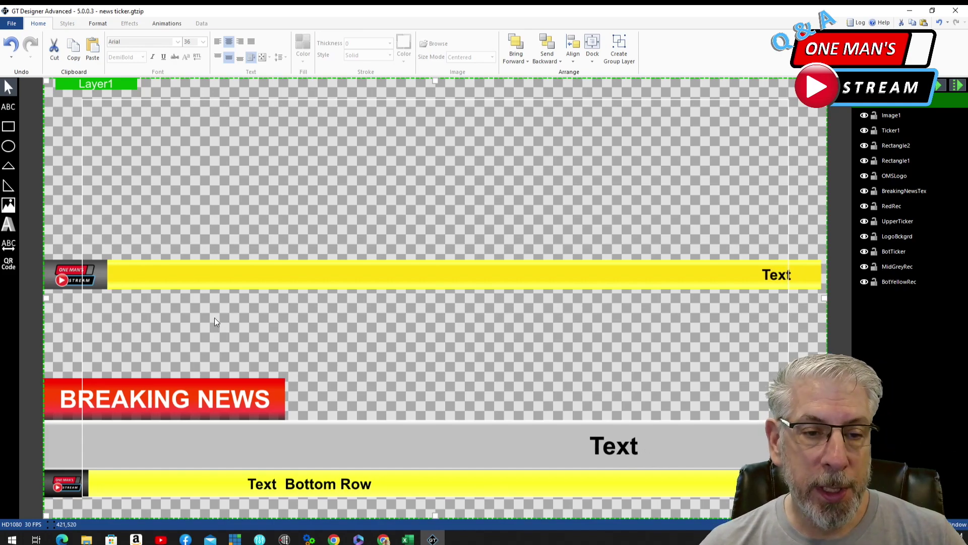
Draw a full-width rectangle directly above the upper yellow bar and stretch its end to the canvas edge
{"action": "left_click", "coordinate": [621, 447]}
{"action": "left_click", "coordinate": [649, 425]}
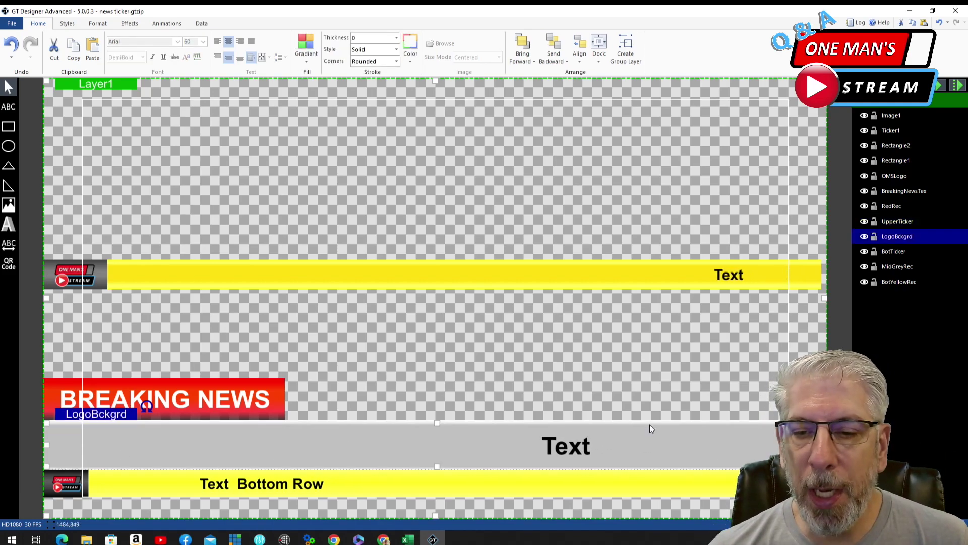
{"action": "left_click", "coordinate": [898, 266]}
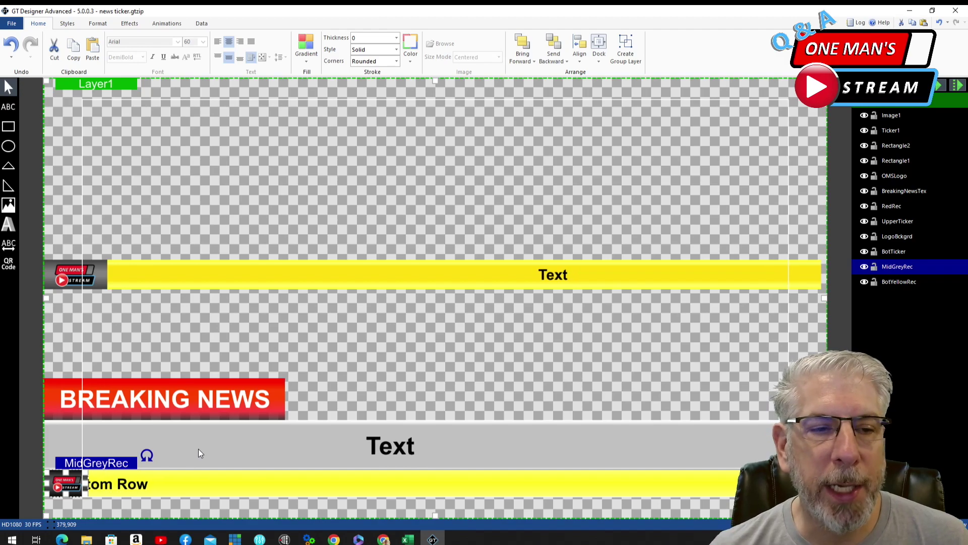
{"action": "left_click", "coordinate": [10, 127]}
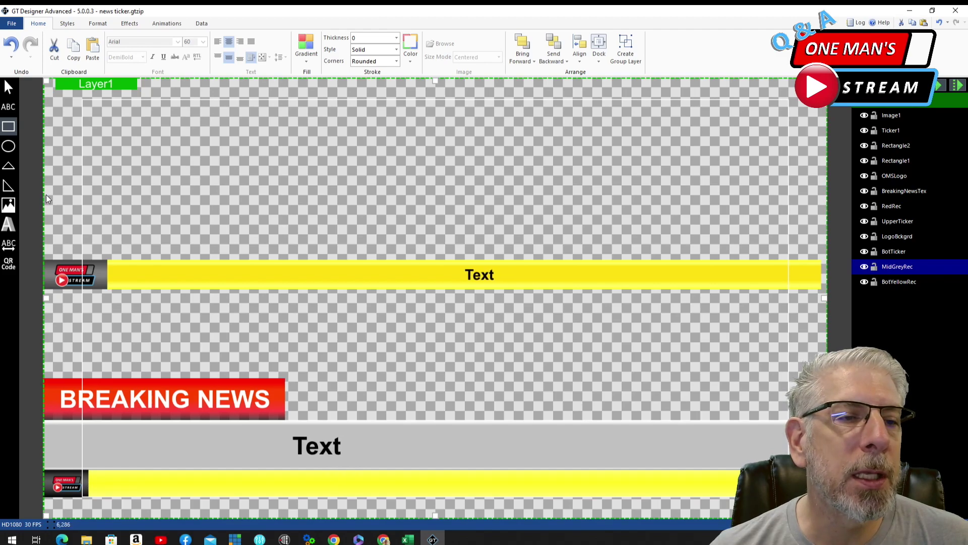
{"action": "left_click_drag", "start_coordinate": [46, 195], "coordinate": [820, 260]}
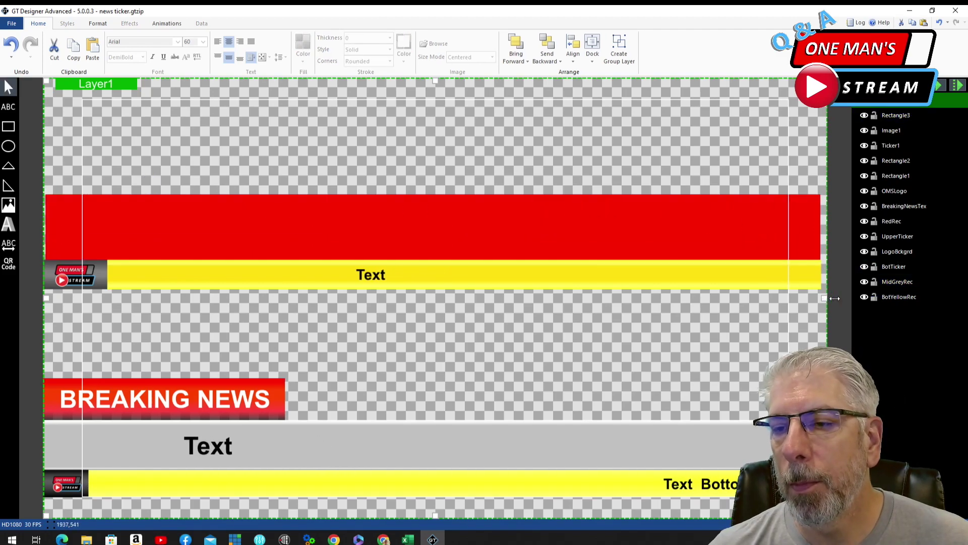
{"action": "left_click", "coordinate": [823, 228]}
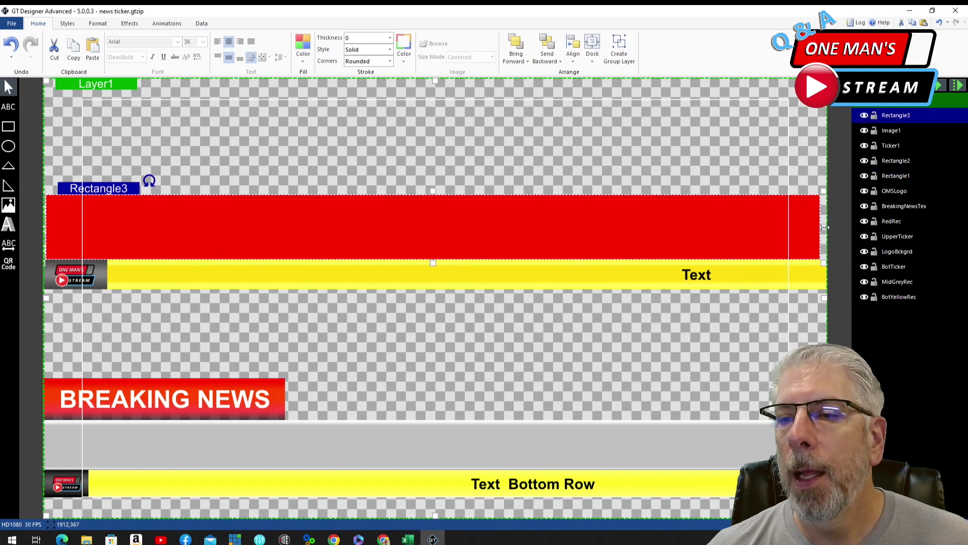
{"action": "left_click_drag", "start_coordinate": [826, 227], "coordinate": [833, 227]}
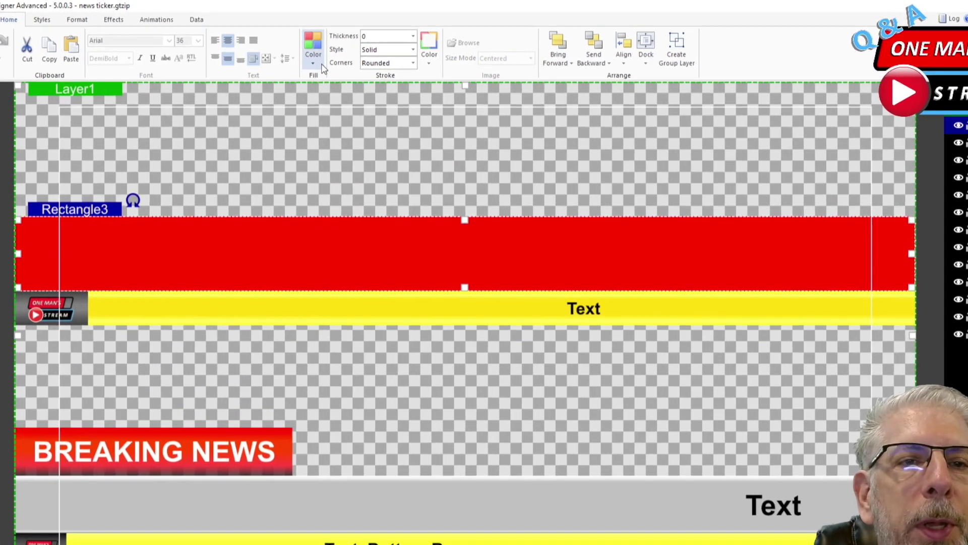
Give the red full-width rectangle a linear gradient fill with three added stops, placed near the start, around the middle and near the end
{"action": "left_click", "coordinate": [313, 61]}
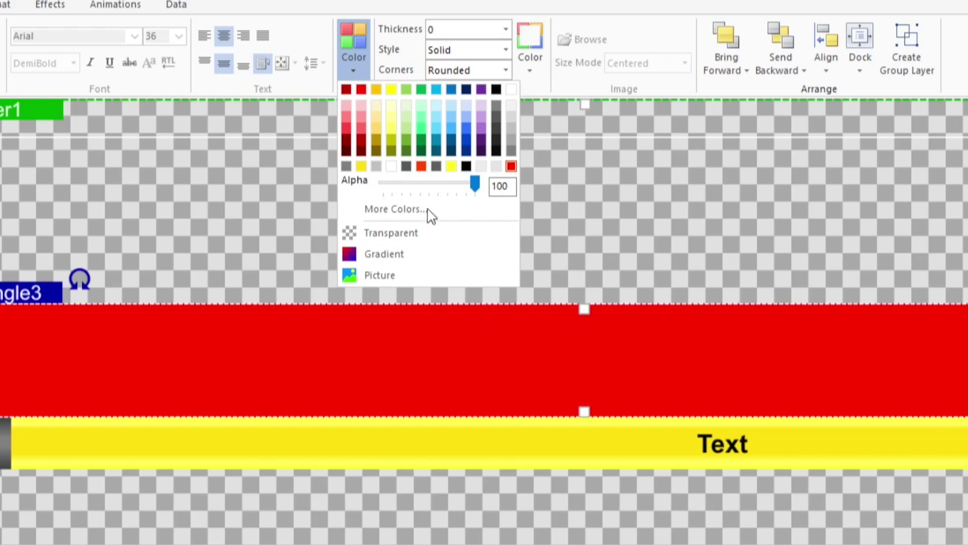
{"action": "left_click", "coordinate": [415, 252]}
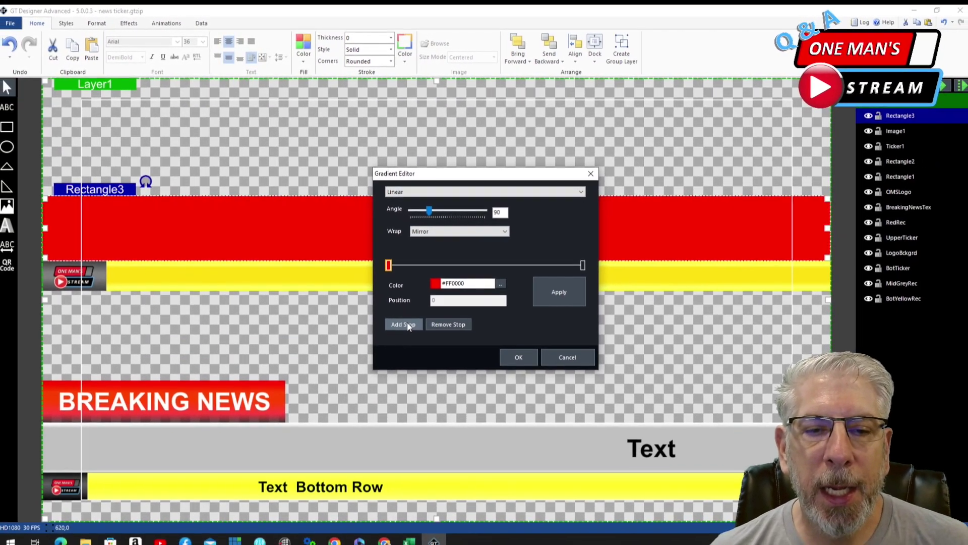
{"action": "left_click", "coordinate": [445, 389]}
{"action": "left_click", "coordinate": [445, 389]}
{"action": "left_click", "coordinate": [446, 389]}
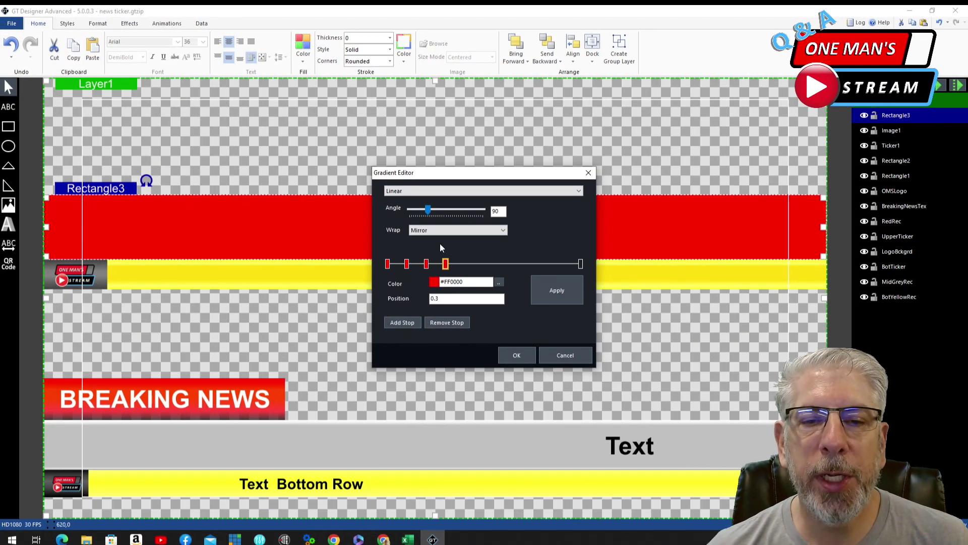
{"action": "left_click_drag", "start_coordinate": [448, 269], "coordinate": [528, 271]}
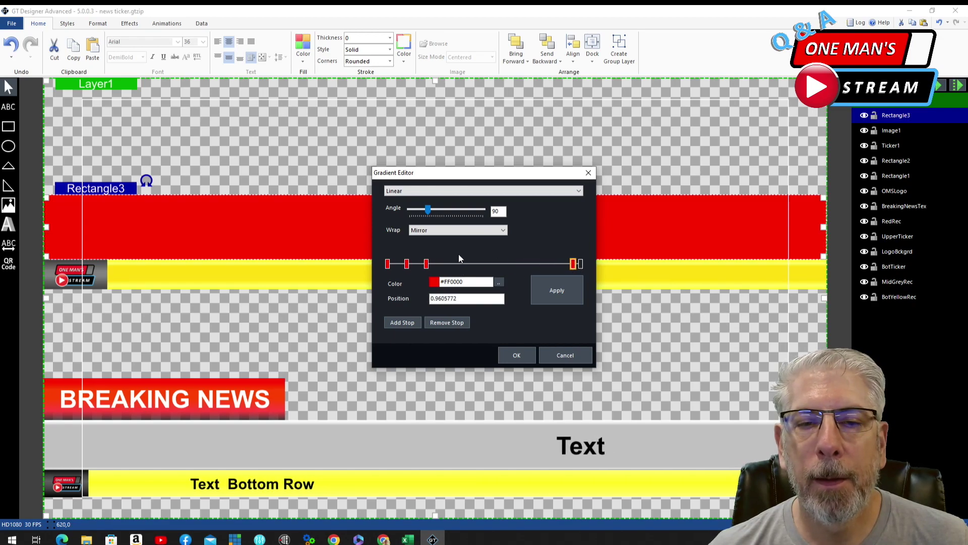
{"action": "left_click_drag", "start_coordinate": [407, 265], "coordinate": [396, 269]}
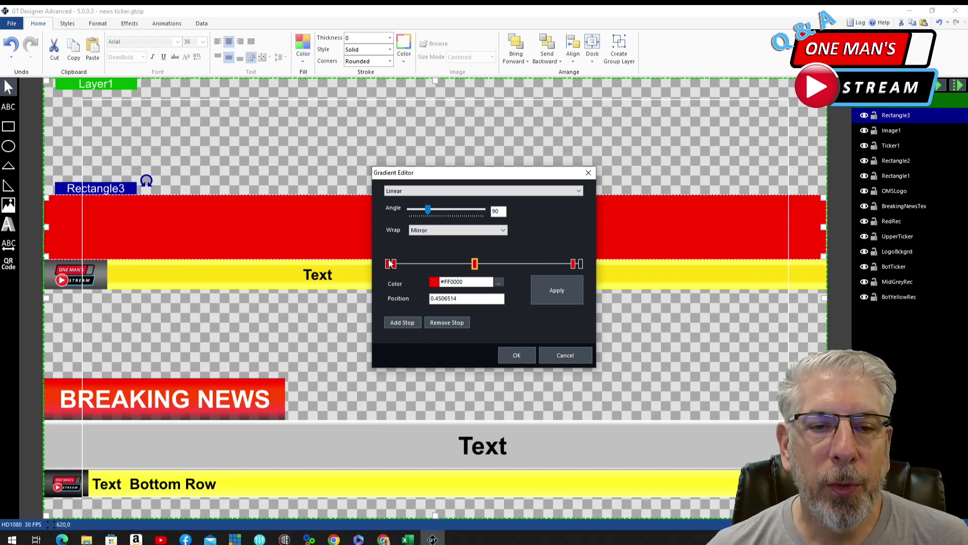
Set the gradient's first and last stops to light grey #C0C0C0
{"action": "left_click", "coordinate": [499, 282]}
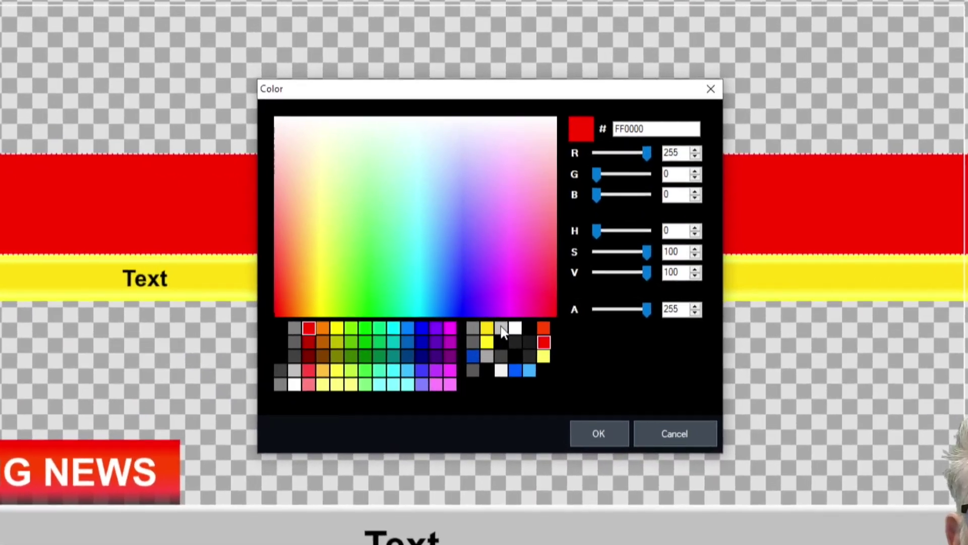
{"action": "left_click", "coordinate": [492, 307]}
{"action": "left_click", "coordinate": [615, 454]}
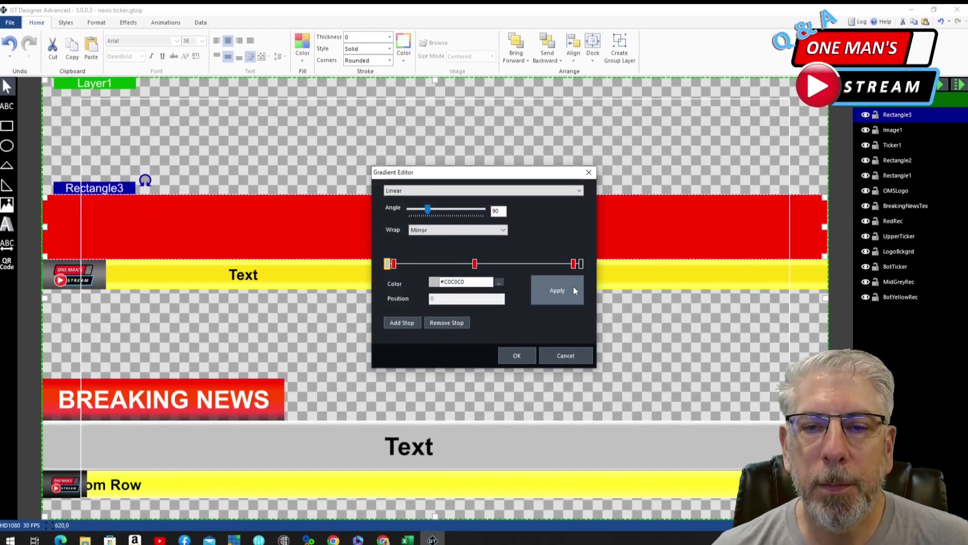
{"action": "left_click", "coordinate": [518, 294]}
{"action": "key", "text": "Escape"}
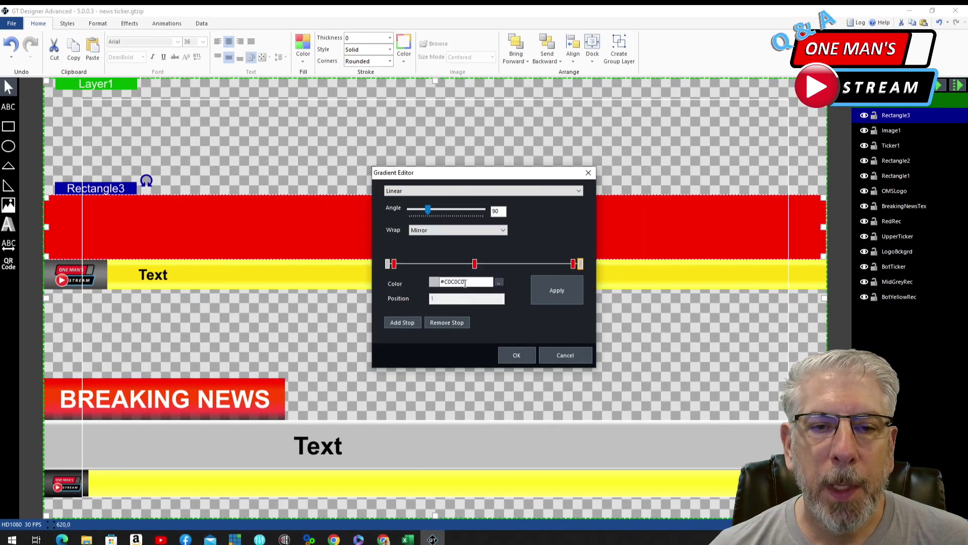
Colour the gradient's three inner stops medium grey #808080 and apply the gradient to the rectangle
{"action": "left_click", "coordinate": [395, 264]}
{"action": "left_click", "coordinate": [498, 282]}
{"action": "left_click", "coordinate": [474, 307]}
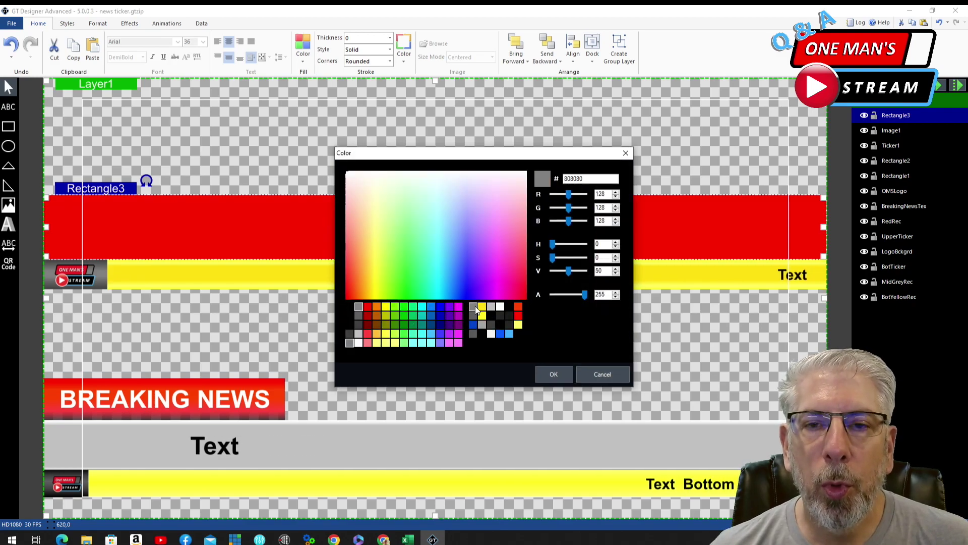
{"action": "left_click", "coordinate": [555, 373]}
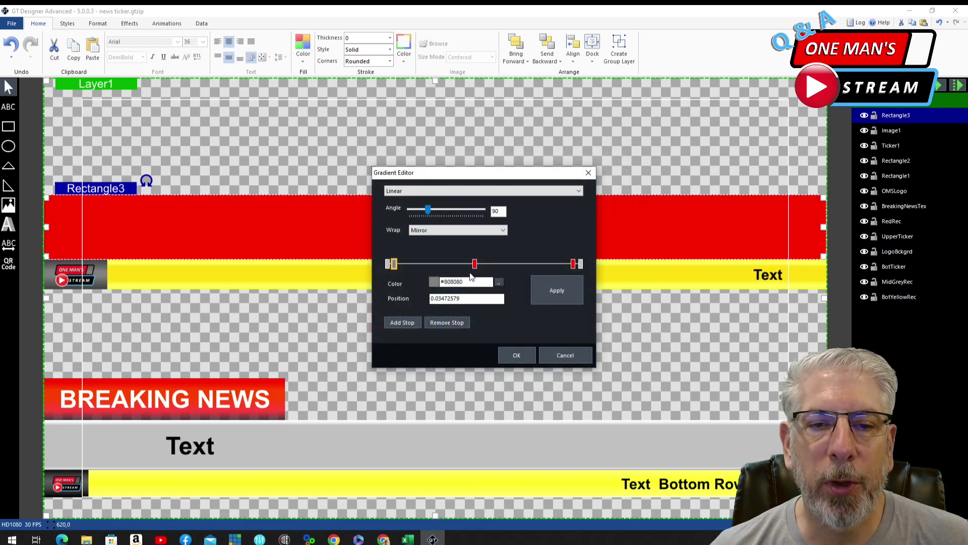
{"action": "double_click", "coordinate": [478, 268]}
{"action": "left_click", "coordinate": [474, 306]}
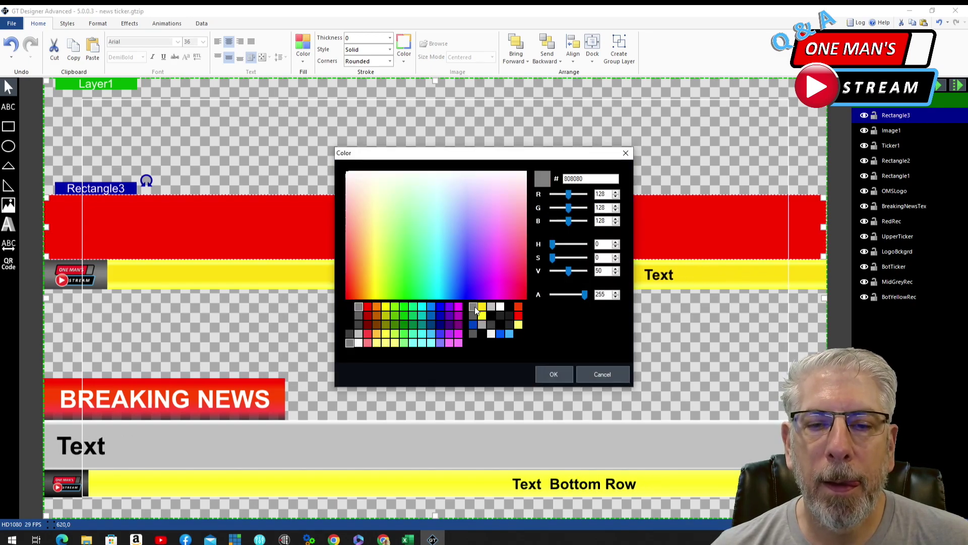
{"action": "key", "text": "Return"}
{"action": "left_click", "coordinate": [573, 263]}
{"action": "left_click", "coordinate": [498, 282]}
{"action": "left_click", "coordinate": [556, 372]}
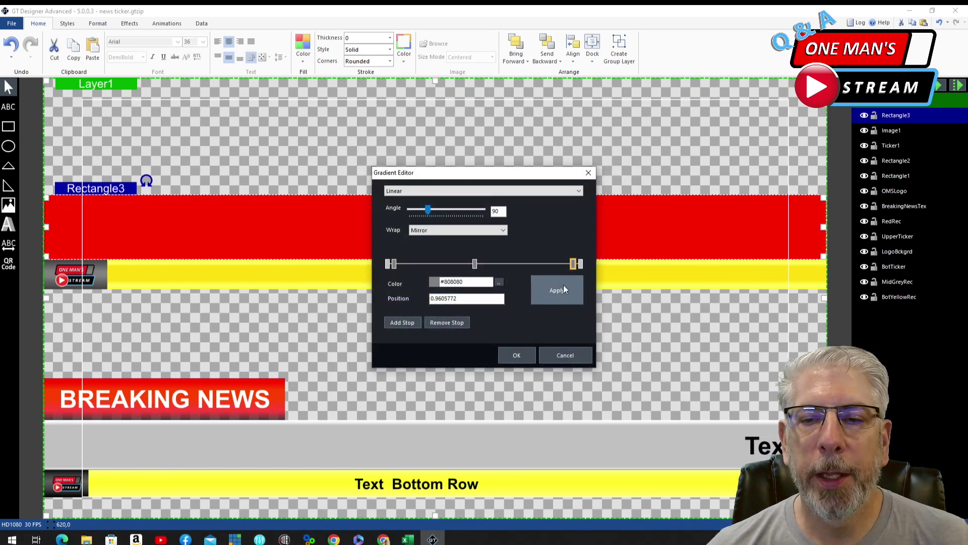
{"action": "left_click", "coordinate": [561, 289]}
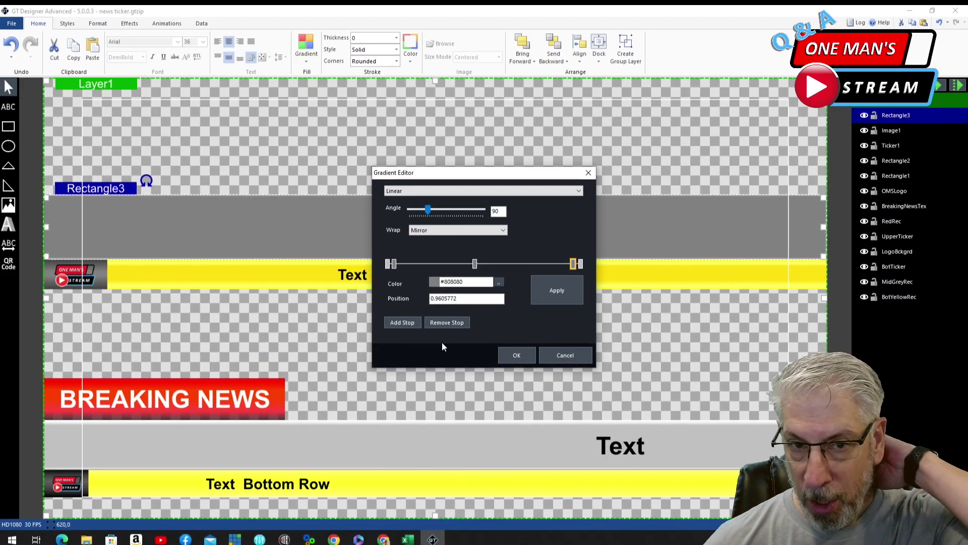
Move the outer two inner stops inward to about 0.12 and 0.93, then apply and accept the gradient
{"action": "left_click_drag", "start_coordinate": [395, 264], "coordinate": [402, 264]}
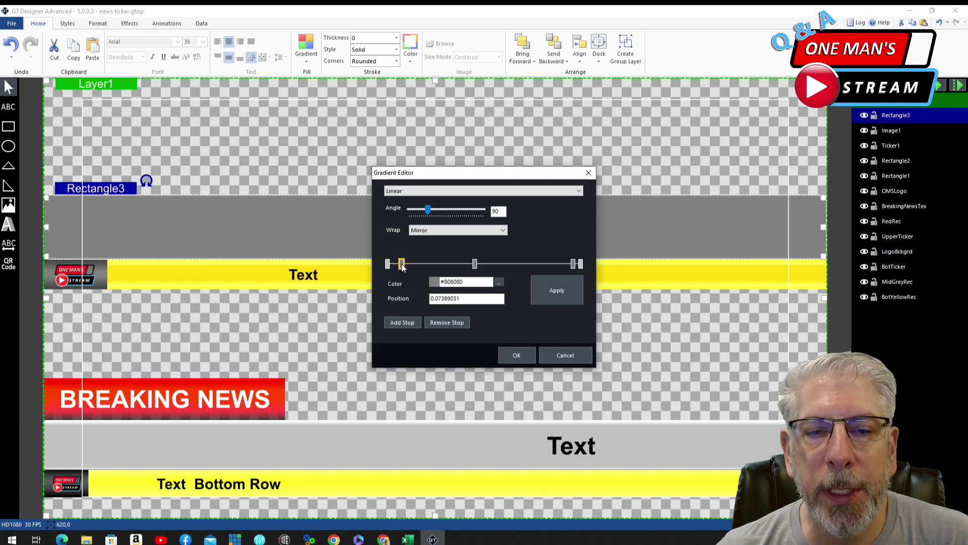
{"action": "left_click_drag", "start_coordinate": [574, 265], "coordinate": [567, 265]}
{"action": "left_click", "coordinate": [564, 286]}
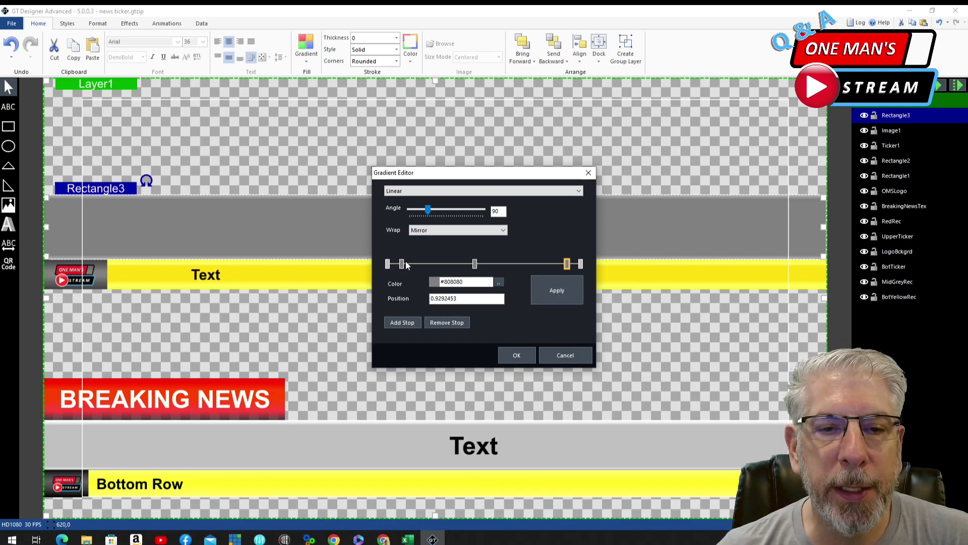
{"action": "left_click_drag", "start_coordinate": [402, 265], "coordinate": [410, 267]}
{"action": "left_click", "coordinate": [563, 292]}
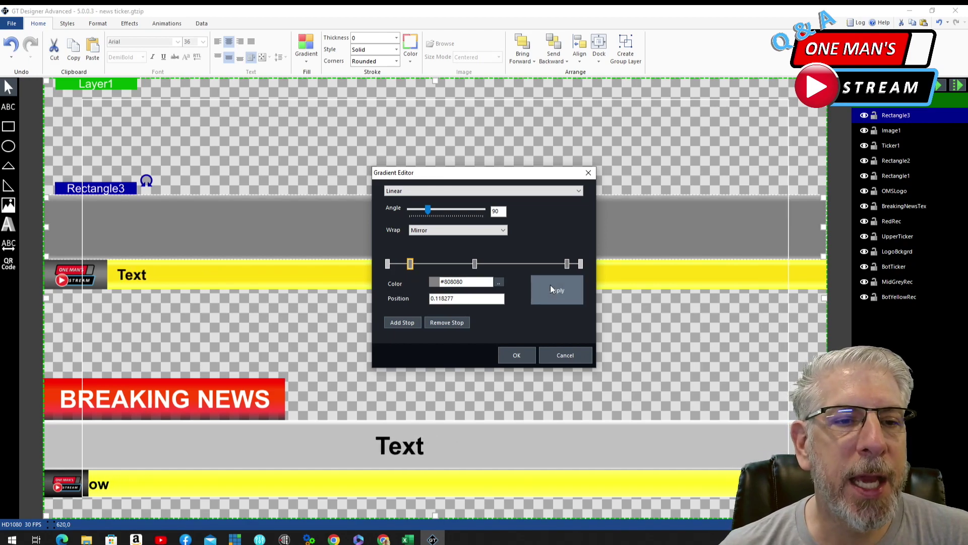
{"action": "left_click", "coordinate": [517, 354]}
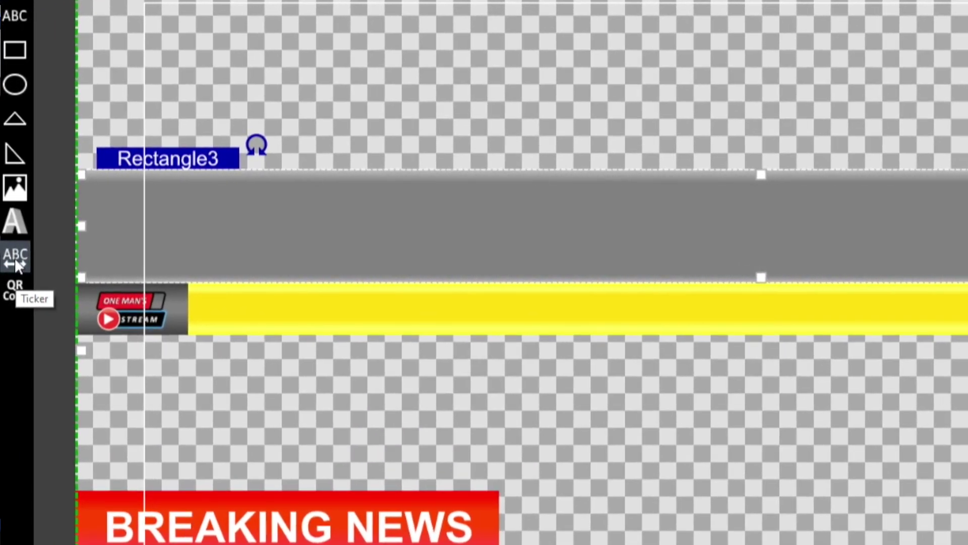
Draw a ticker across the full width of the upper grey bar and extend it to the canvas's starting edge
{"action": "left_click", "coordinate": [114, 190]}
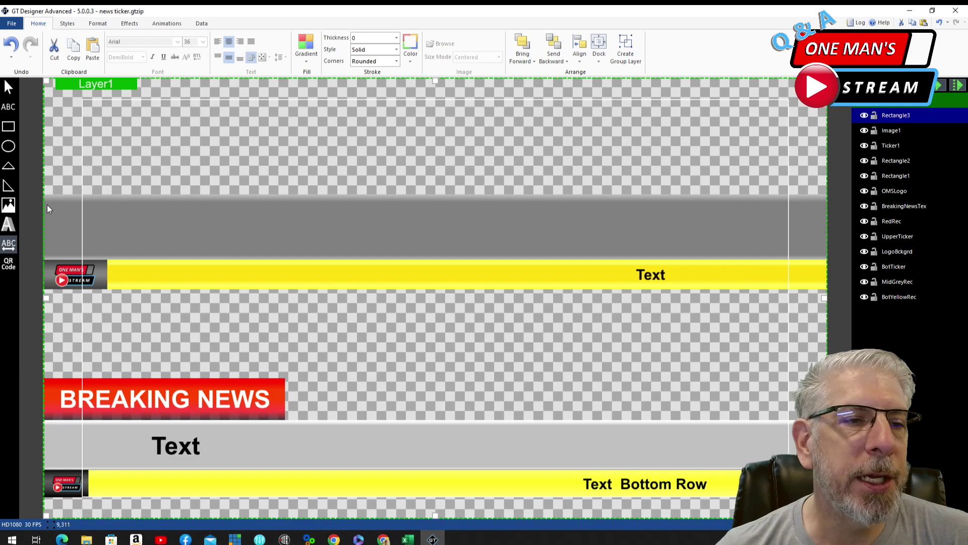
{"action": "left_click_drag", "start_coordinate": [46, 202], "coordinate": [831, 252]}
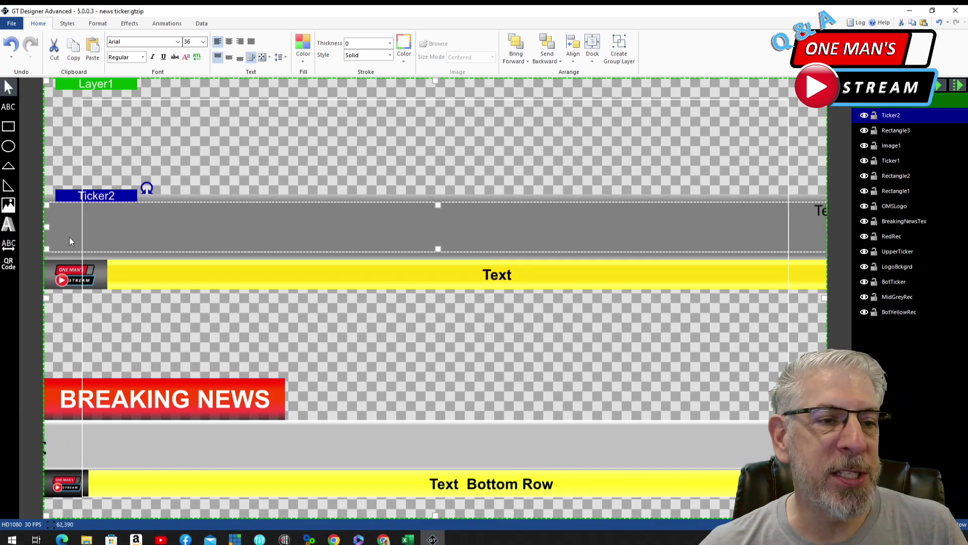
{"action": "left_click_drag", "start_coordinate": [47, 227], "coordinate": [38, 232]}
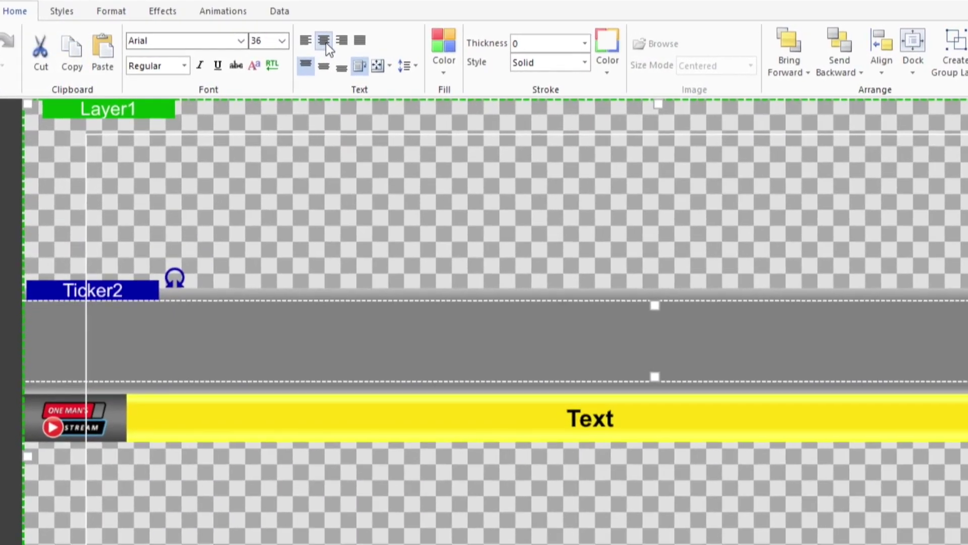
Centre the new ticker's text horizontally and vertically, set it to size 72 in DemiBold, and deselect it
{"action": "left_click", "coordinate": [229, 41]}
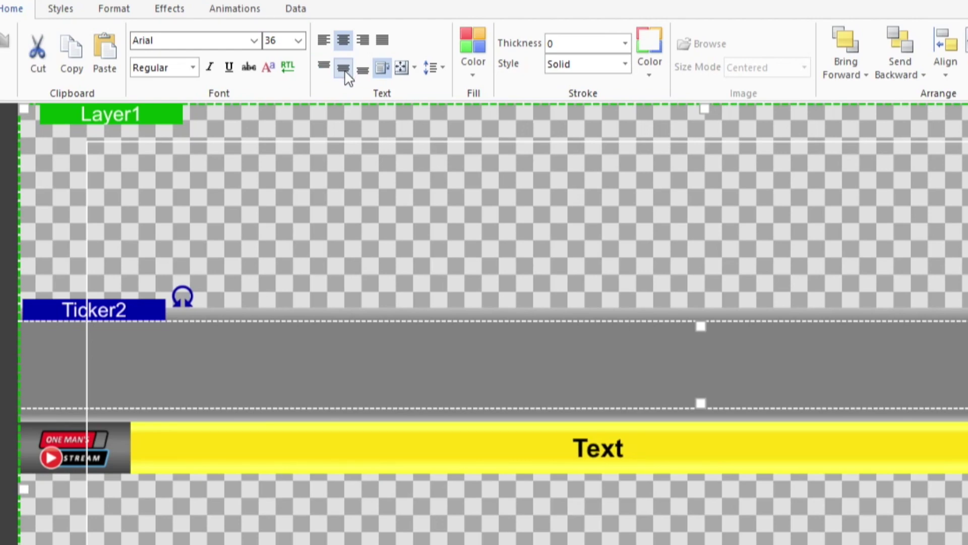
{"action": "left_click", "coordinate": [300, 41]}
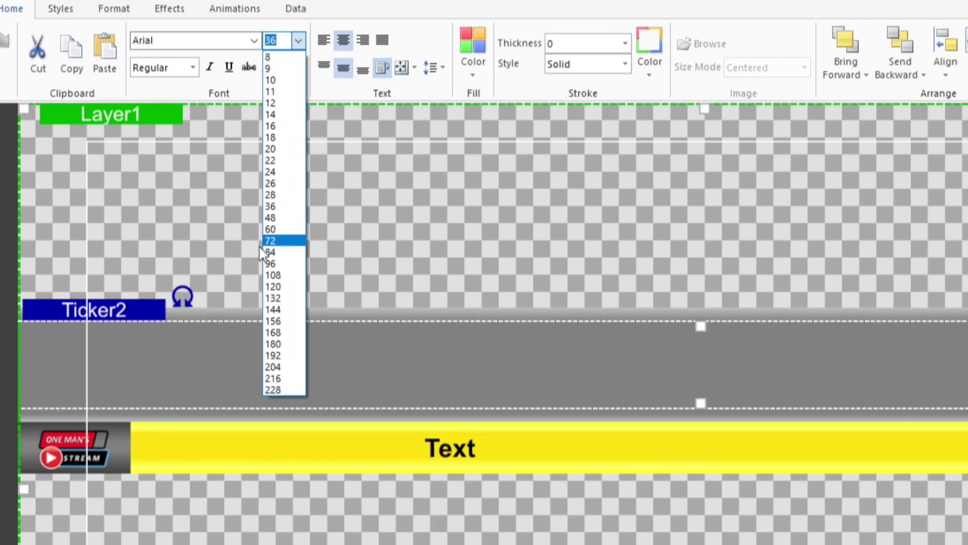
{"action": "left_click", "coordinate": [286, 241]}
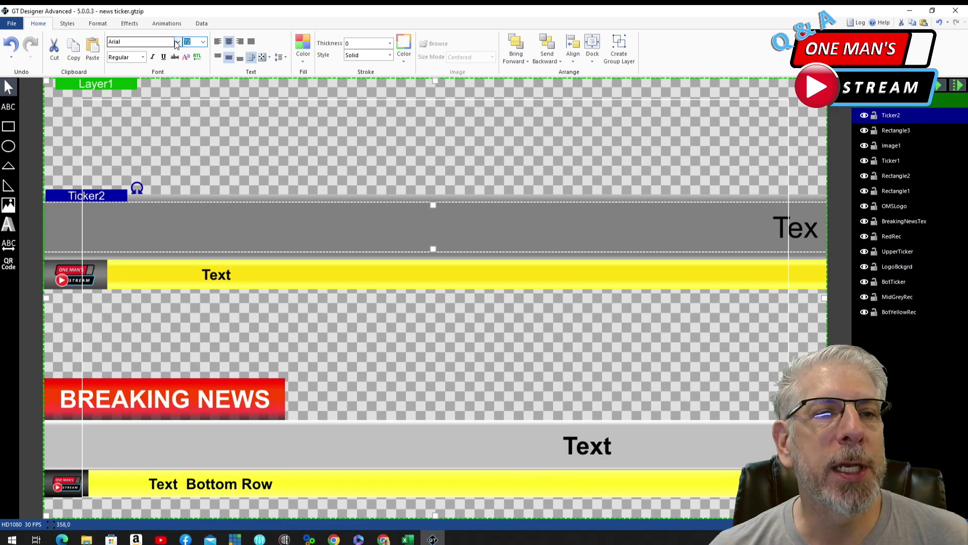
{"action": "left_click", "coordinate": [143, 57]}
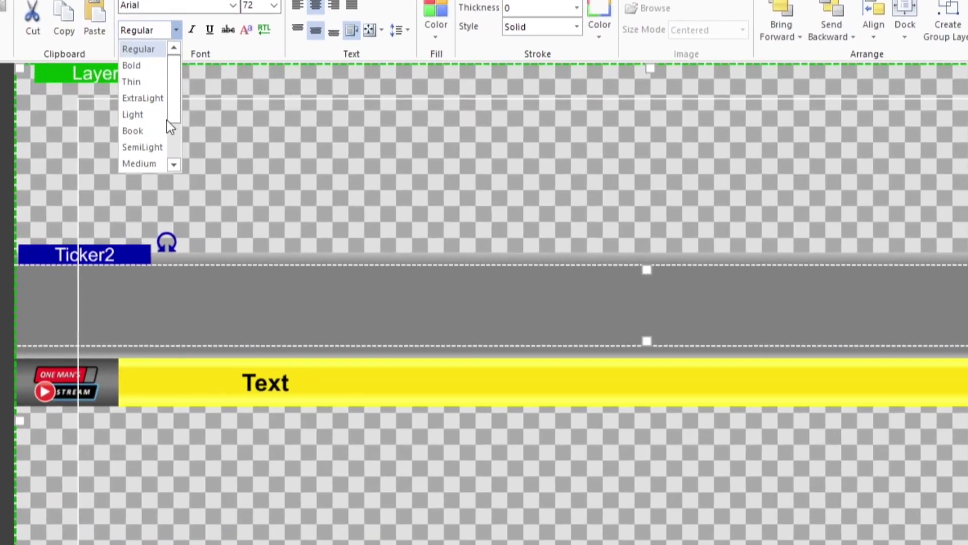
{"action": "scroll", "coordinate": [167, 121], "scroll_direction": "down", "scroll_amount": 1}
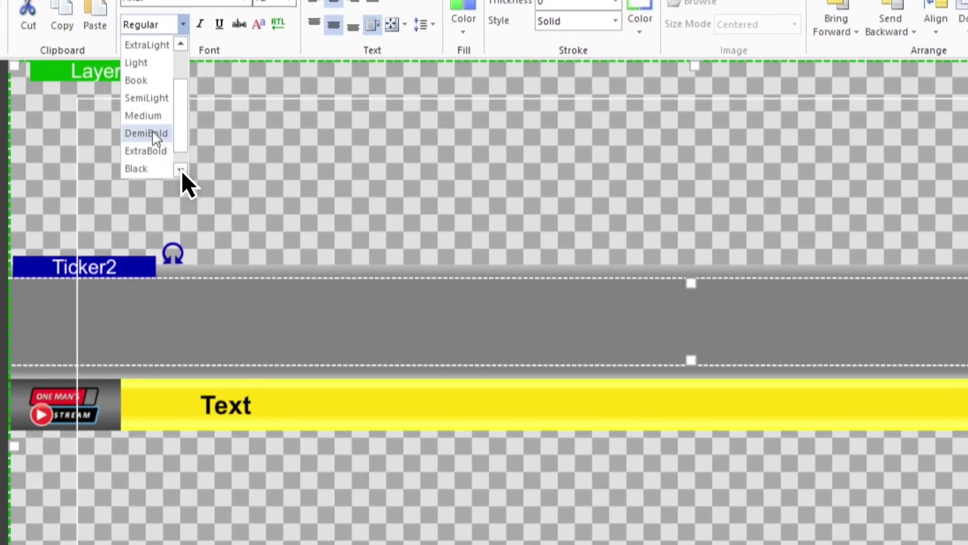
{"action": "left_click", "coordinate": [152, 135]}
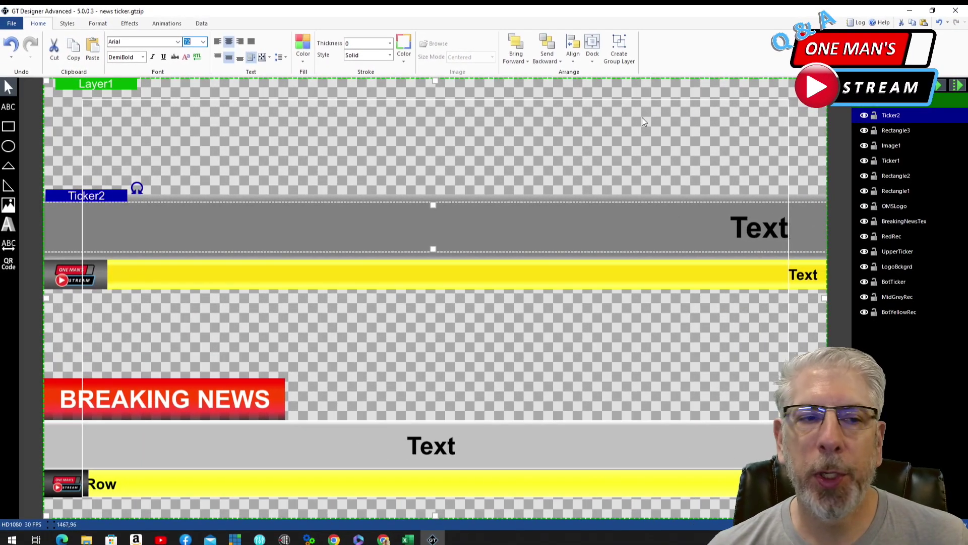
{"action": "left_click", "coordinate": [499, 134]}
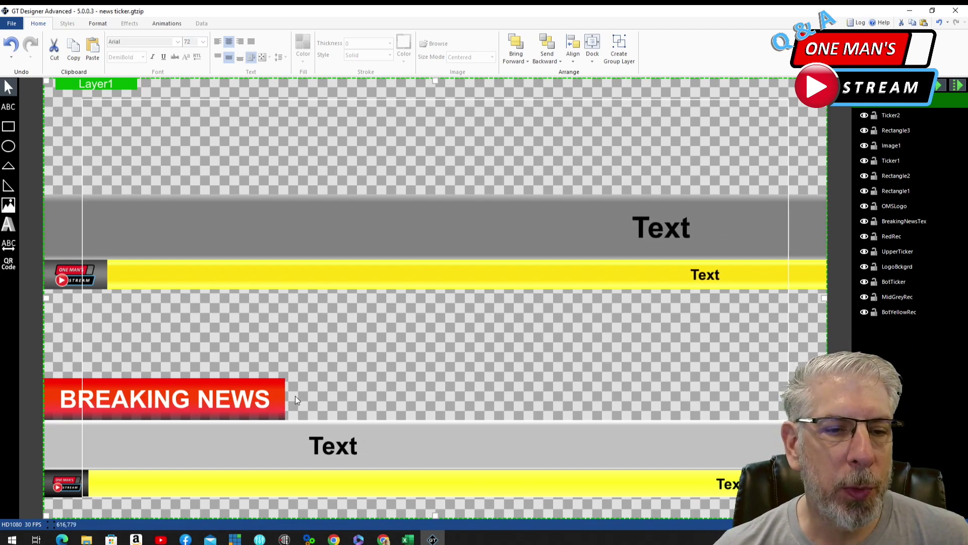
Draw a short rectangle directly above the upper grey bar, starting at the left canvas edge and about as wide as the BREAKING NEWS box
{"action": "left_click", "coordinate": [10, 127]}
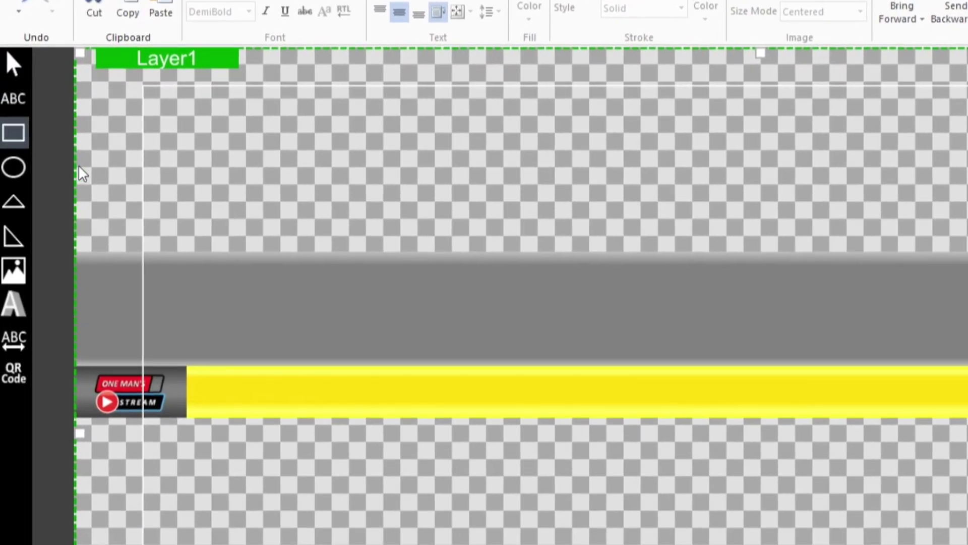
{"action": "mouse_move", "coordinate": [78, 167]}
{"action": "left_mouse_down"}
{"action": "mouse_move", "coordinate": [193, 170]}
{"action": "mouse_move", "coordinate": [392, 200]}
{"action": "mouse_move", "coordinate": [499, 231]}
{"action": "mouse_move", "coordinate": [492, 253]}
{"action": "left_mouse_up"}
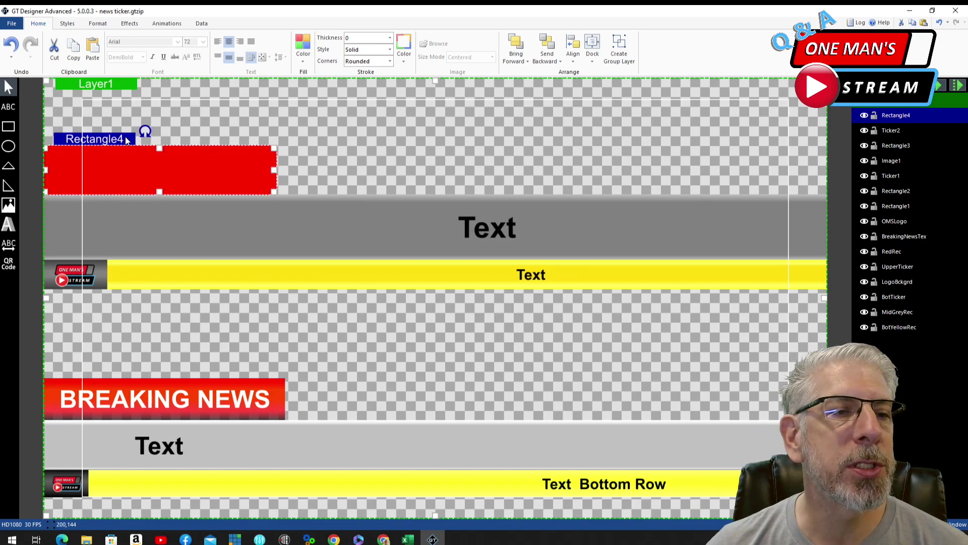
{"action": "left_click", "coordinate": [218, 119]}
{"action": "left_click", "coordinate": [183, 168]}
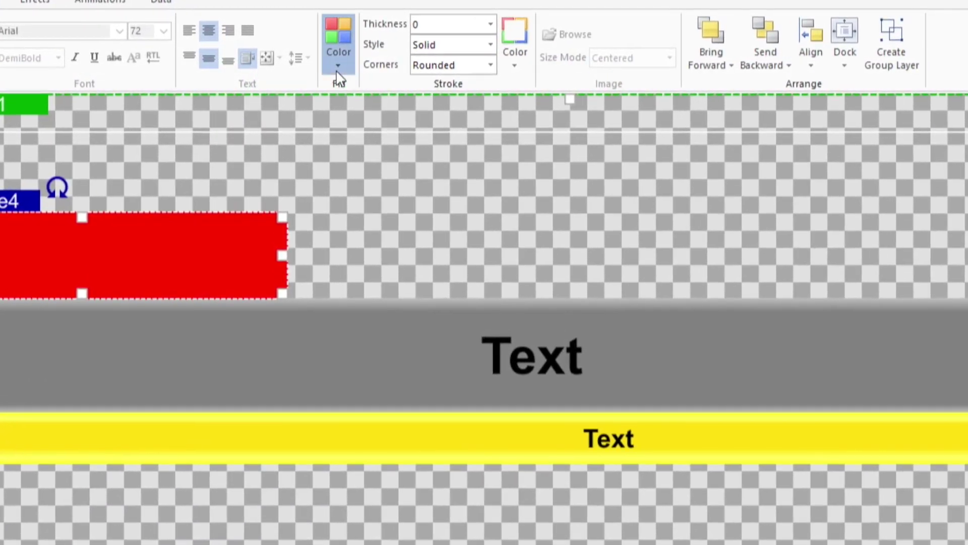
Switch the short red rectangle's fill to a linear gradient and add three stops
{"action": "left_click", "coordinate": [338, 76]}
{"action": "left_click", "coordinate": [392, 251]}
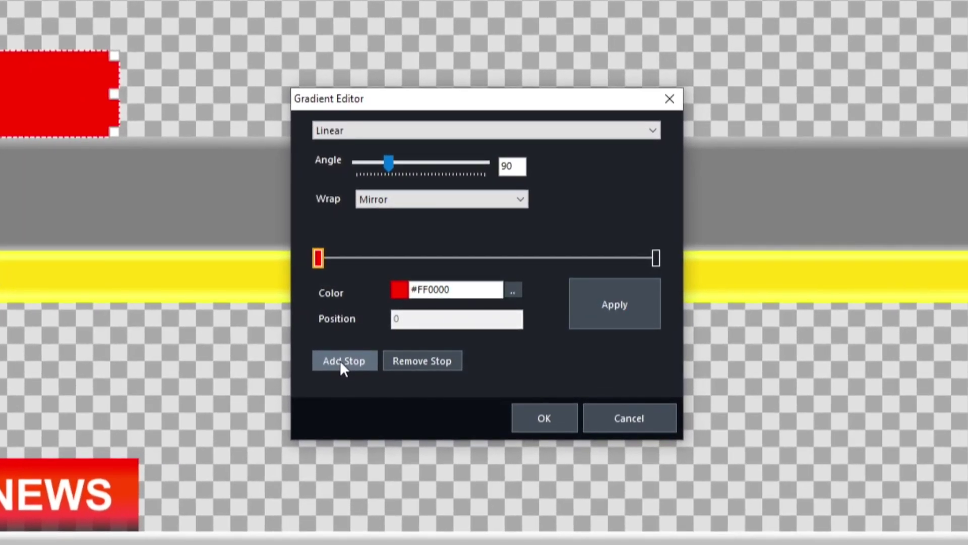
{"action": "left_click", "coordinate": [394, 325]}
{"action": "left_click", "coordinate": [335, 362]}
{"action": "left_click", "coordinate": [334, 361]}
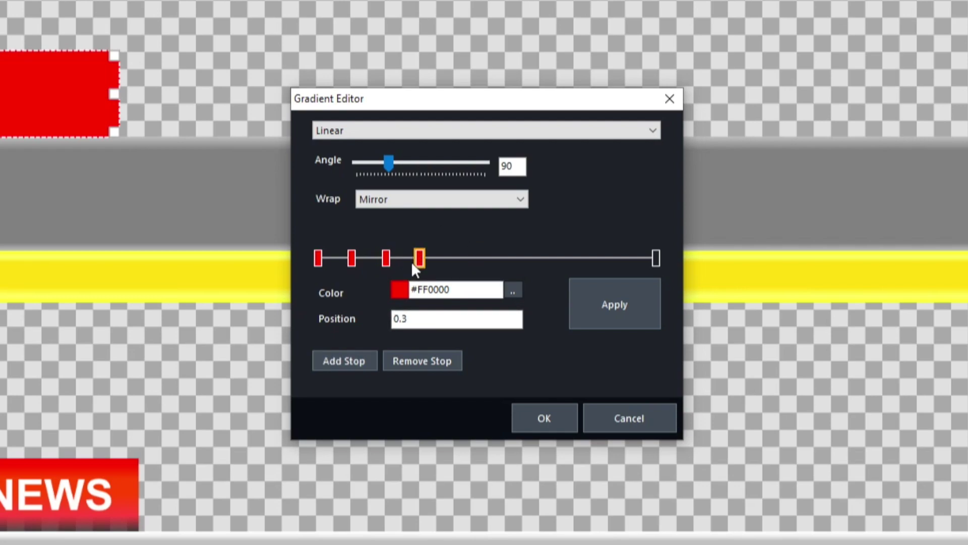
Spread the three added gradient stops along the red rectangle's gradient, at about 0.22, the midpoint and 0.83
{"action": "left_click_drag", "start_coordinate": [419, 260], "coordinate": [602, 257]}
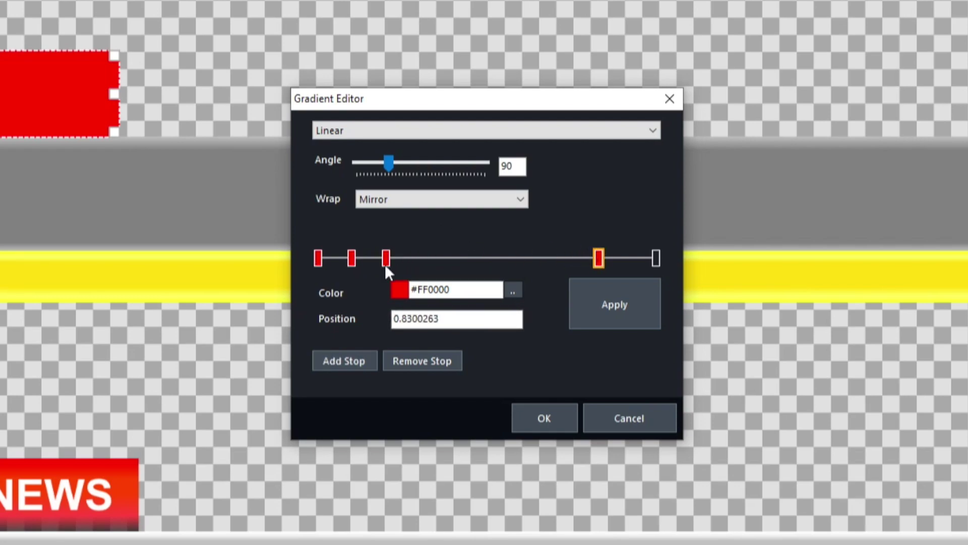
{"action": "left_click_drag", "start_coordinate": [386, 259], "coordinate": [487, 257]}
{"action": "left_click_drag", "start_coordinate": [350, 256], "coordinate": [375, 257]}
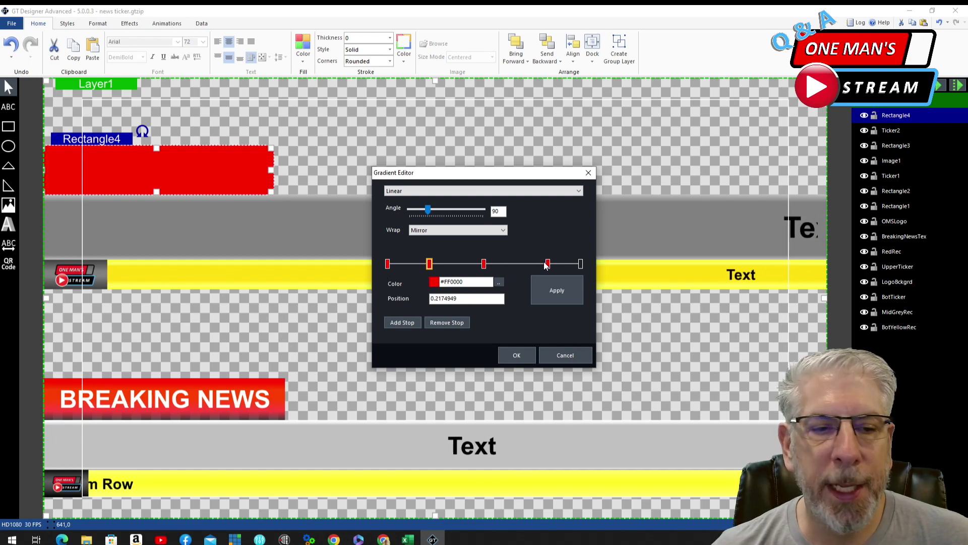
Set the gradient's end stop to black with an alpha of 167 and apply it to the red rectangle
{"action": "left_click", "coordinate": [580, 265]}
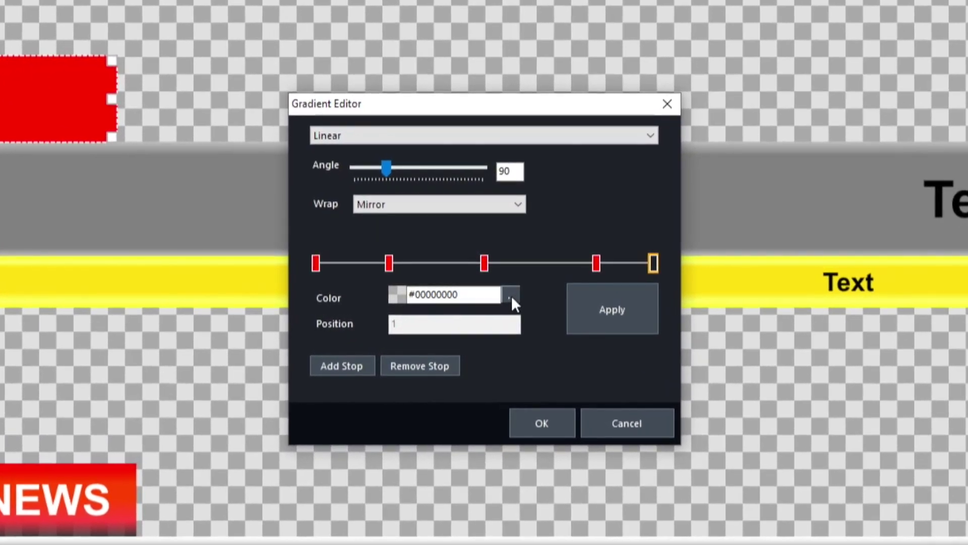
{"action": "left_click", "coordinate": [511, 295]}
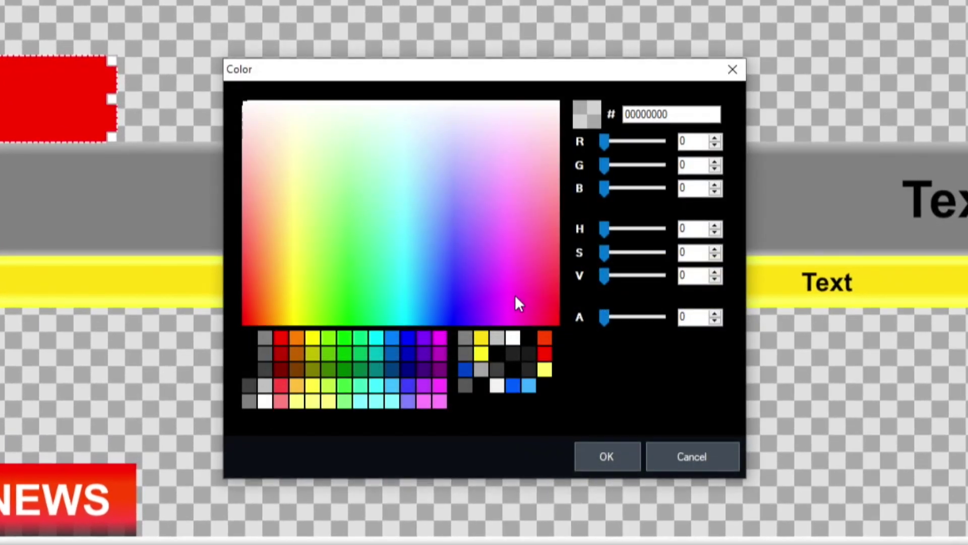
{"action": "left_click", "coordinate": [530, 337]}
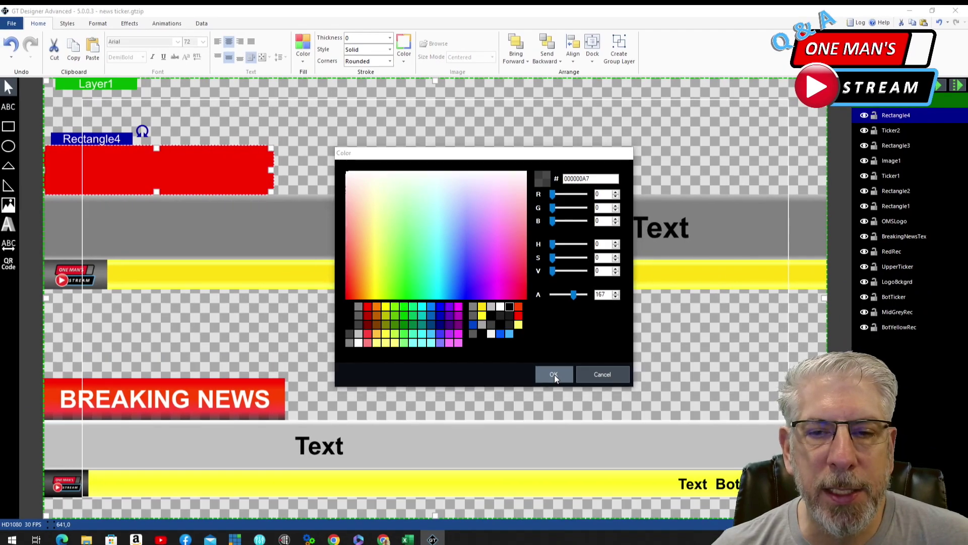
{"action": "left_click", "coordinate": [555, 374]}
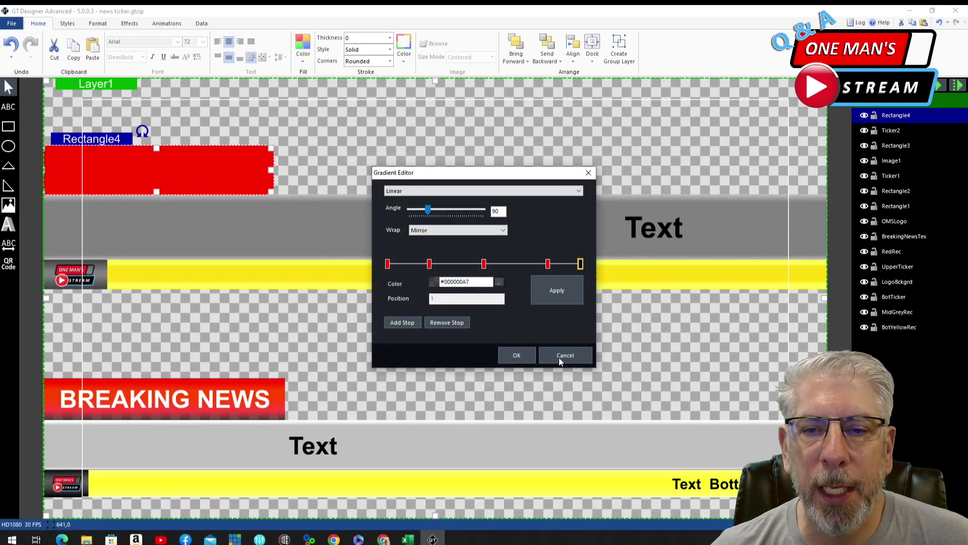
{"action": "left_click", "coordinate": [555, 286]}
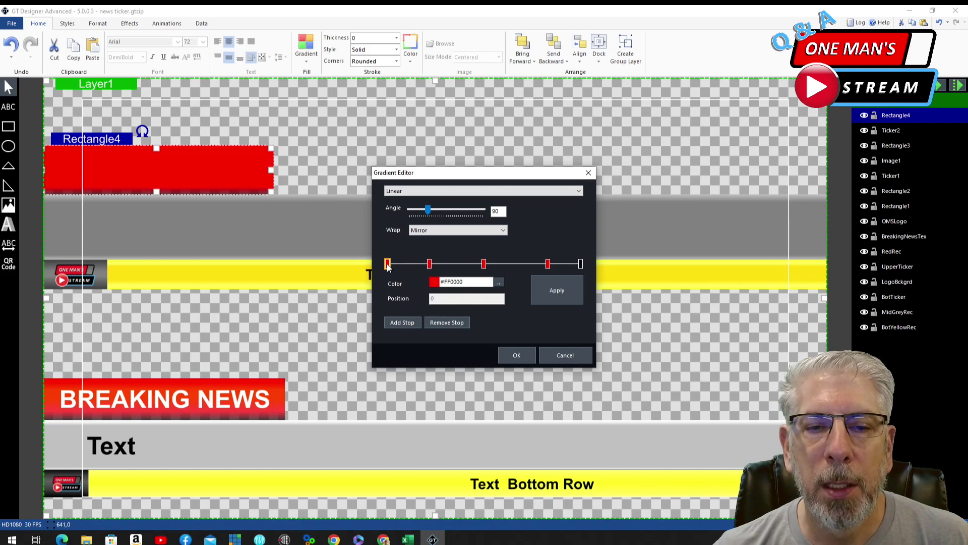
Lighten the gradient's first stop to #FF4545 by lowering its saturation to 73, and accept the gradient
{"action": "left_click", "coordinate": [498, 282]}
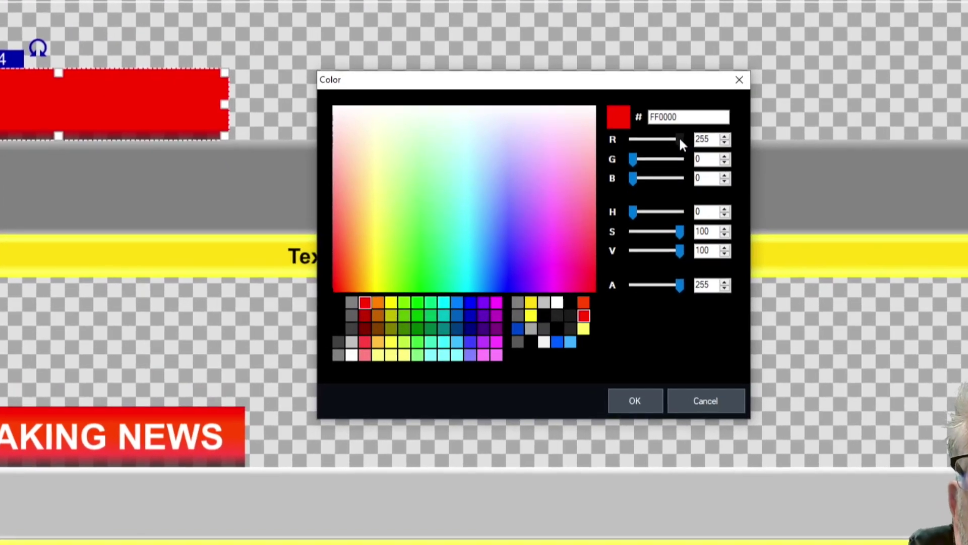
{"action": "left_click_drag", "start_coordinate": [677, 141], "coordinate": [669, 142]}
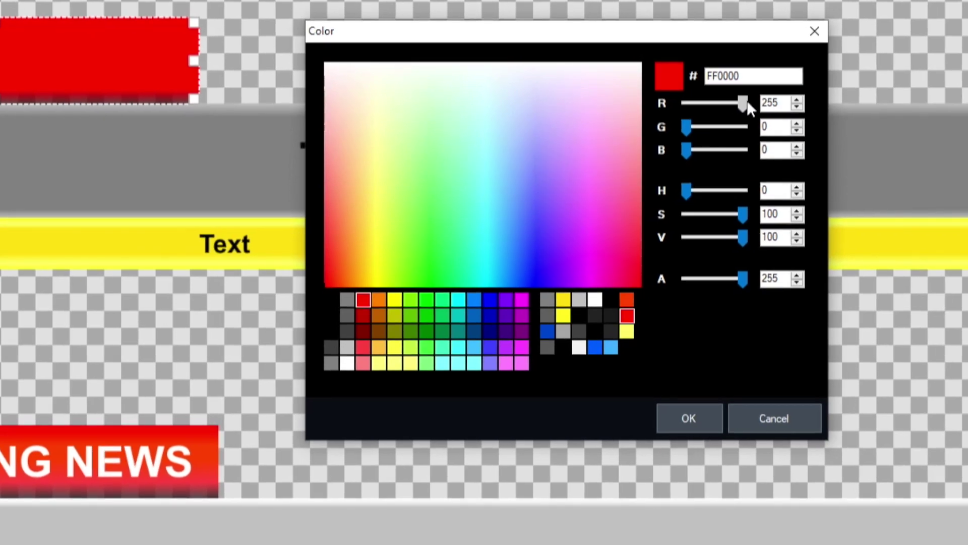
{"action": "left_click_drag", "start_coordinate": [742, 214], "coordinate": [728, 215]}
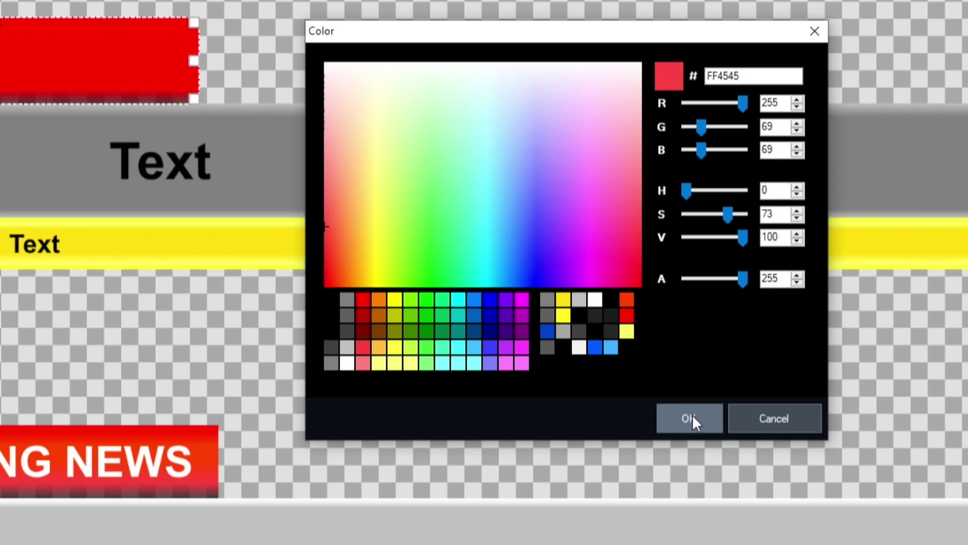
{"action": "left_click", "coordinate": [693, 416]}
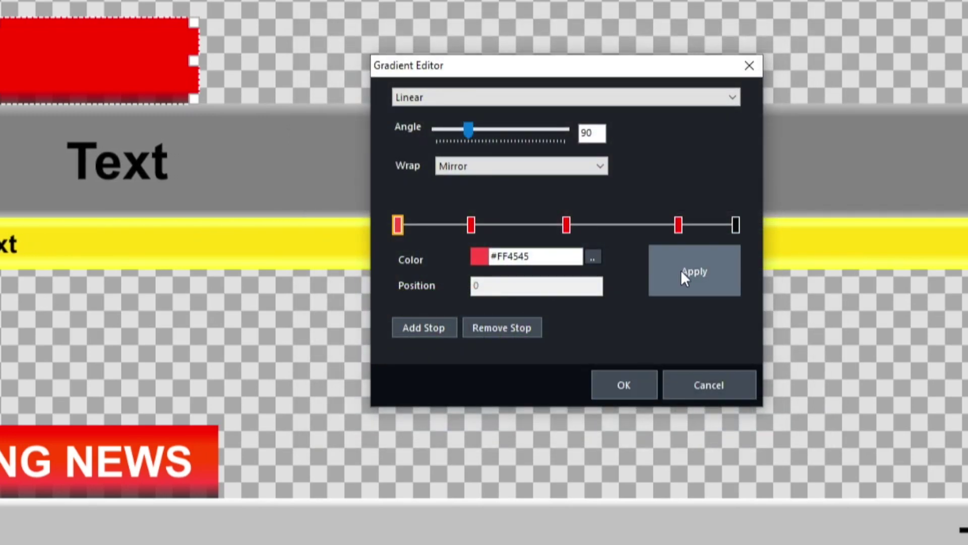
{"action": "left_click", "coordinate": [623, 383]}
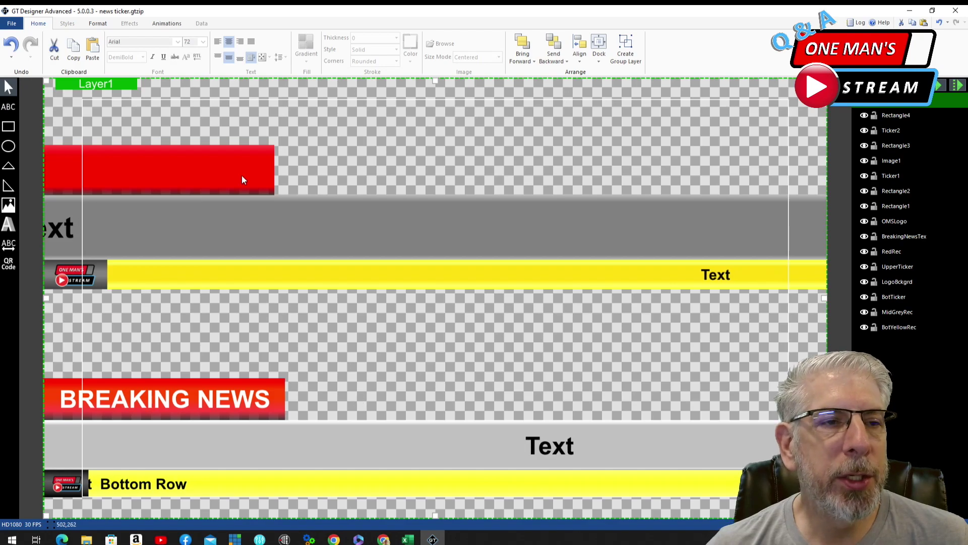
Draw a text block over the upper red rectangle and centre its text horizontally and vertically
{"action": "left_click", "coordinate": [6, 108]}
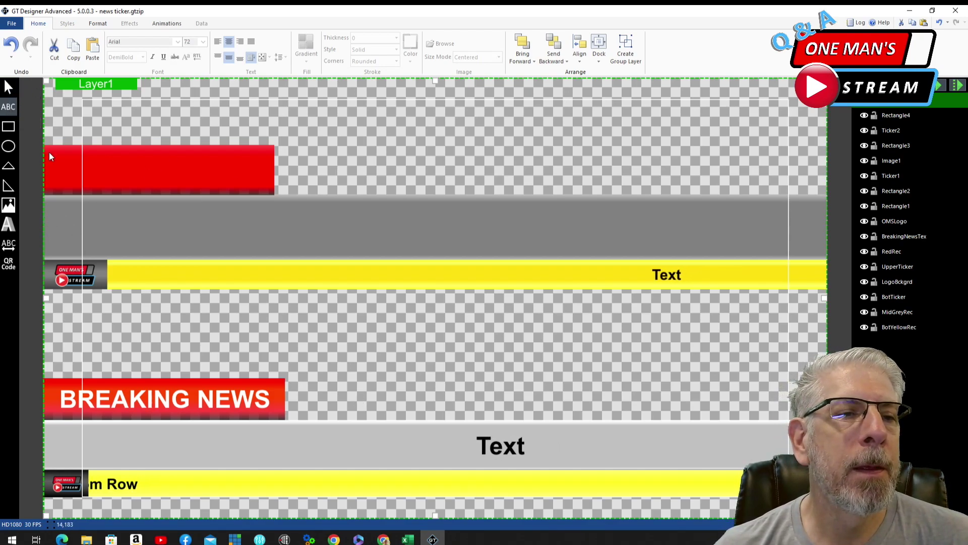
{"action": "left_click_drag", "start_coordinate": [48, 147], "coordinate": [270, 187]}
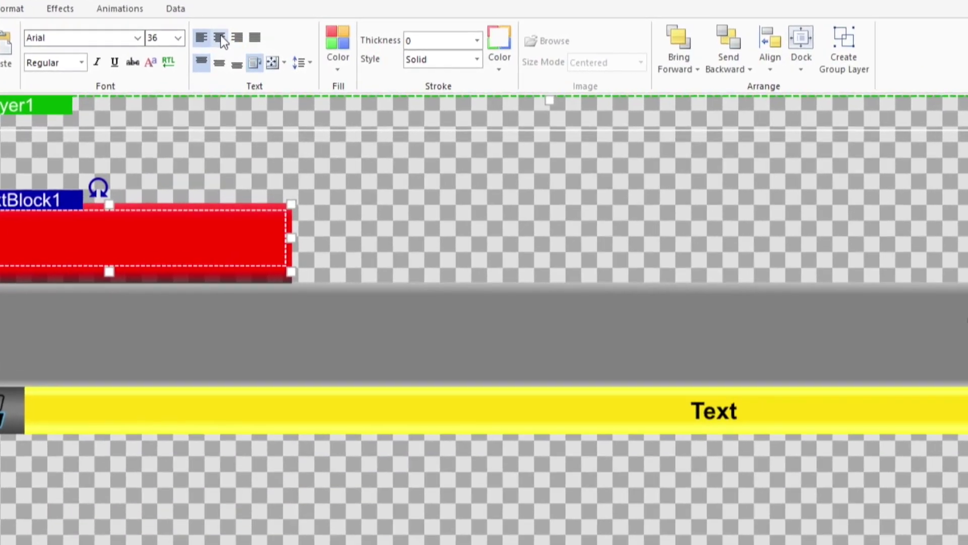
{"action": "left_click", "coordinate": [229, 42]}
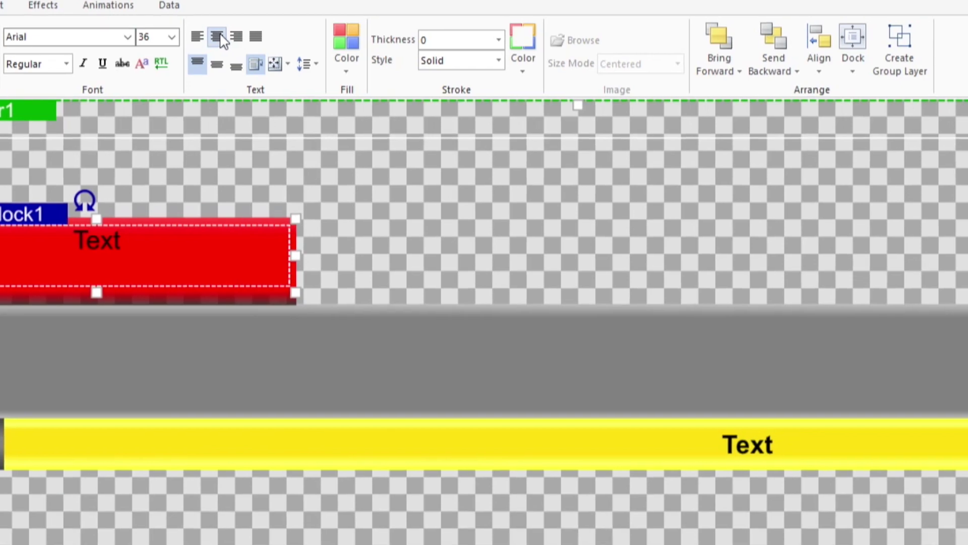
{"action": "left_click", "coordinate": [219, 68]}
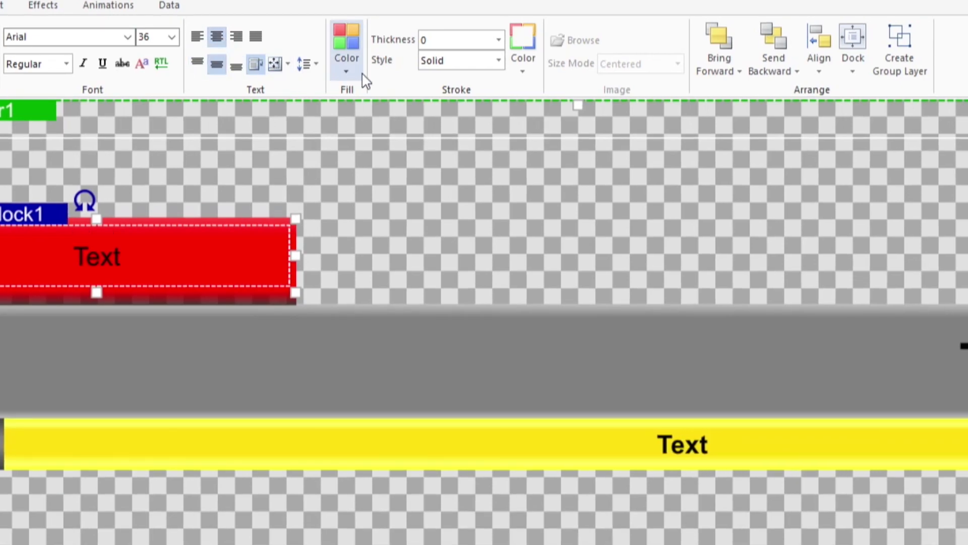
Make the new text block's text white and set it to DemiBold at size 72
{"action": "left_click", "coordinate": [346, 67]}
{"action": "left_click", "coordinate": [504, 90]}
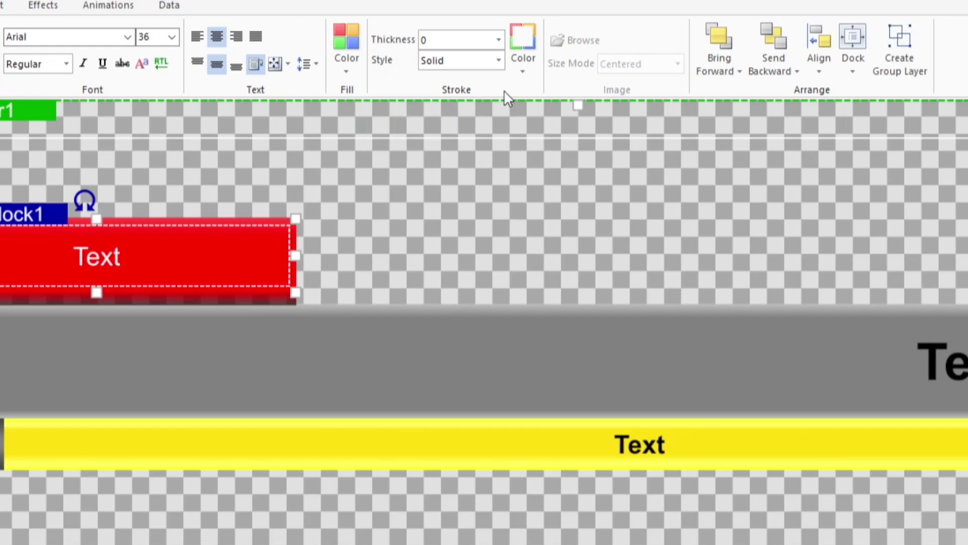
{"action": "left_click", "coordinate": [67, 65]}
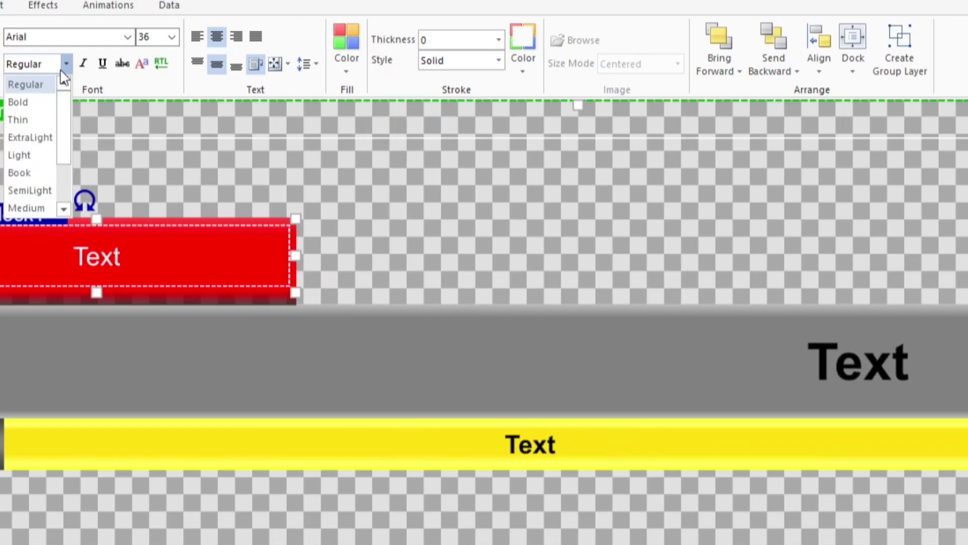
{"action": "left_click", "coordinate": [64, 209]}
{"action": "left_click", "coordinate": [63, 209]}
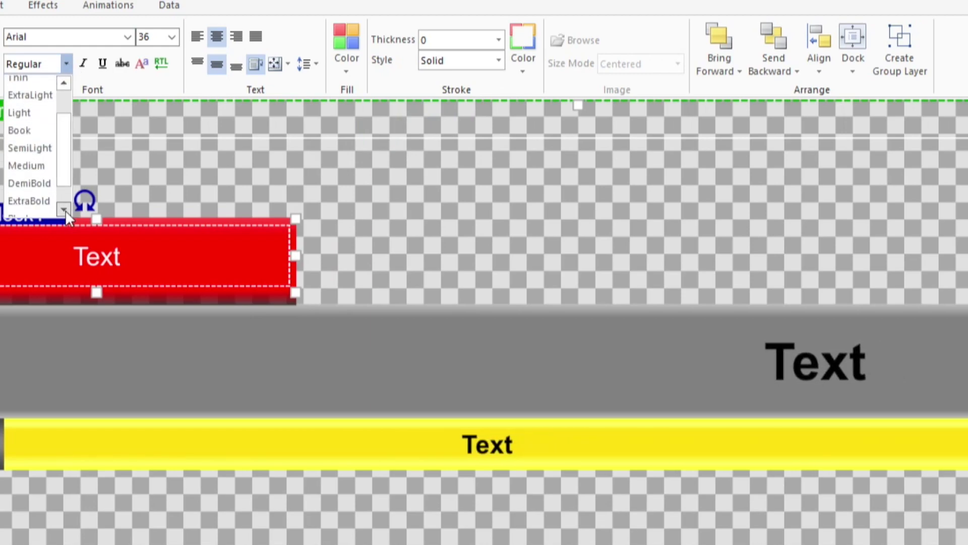
{"action": "left_click", "coordinate": [33, 200]}
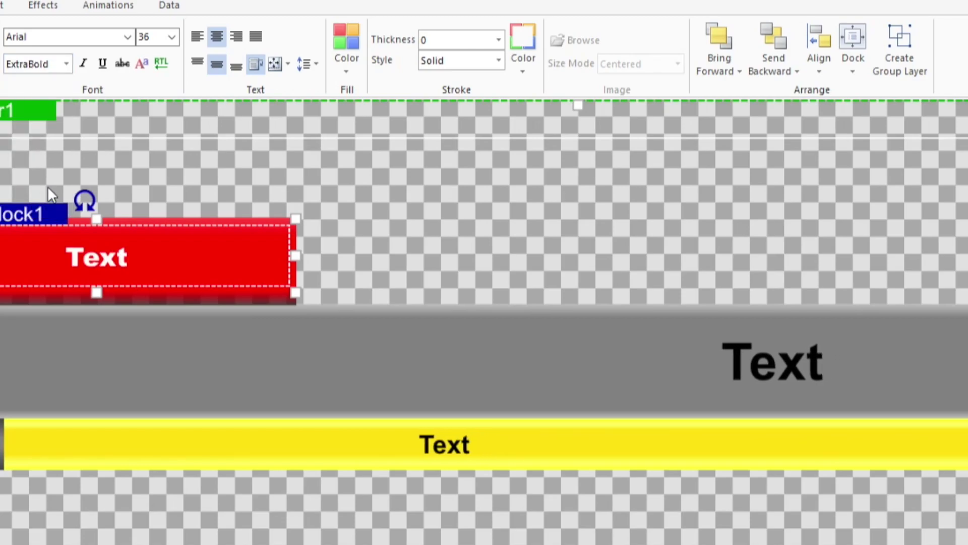
{"action": "left_click", "coordinate": [66, 64]}
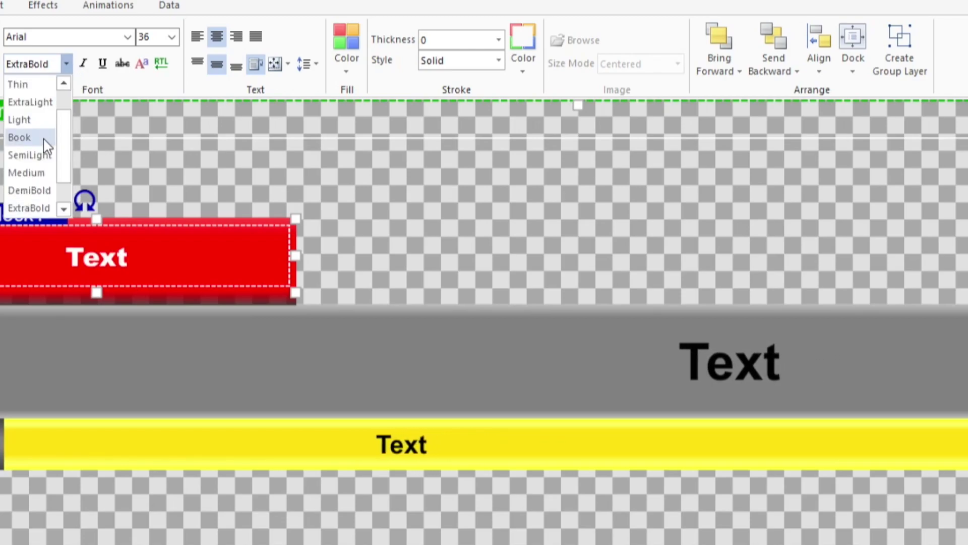
{"action": "left_click", "coordinate": [31, 190]}
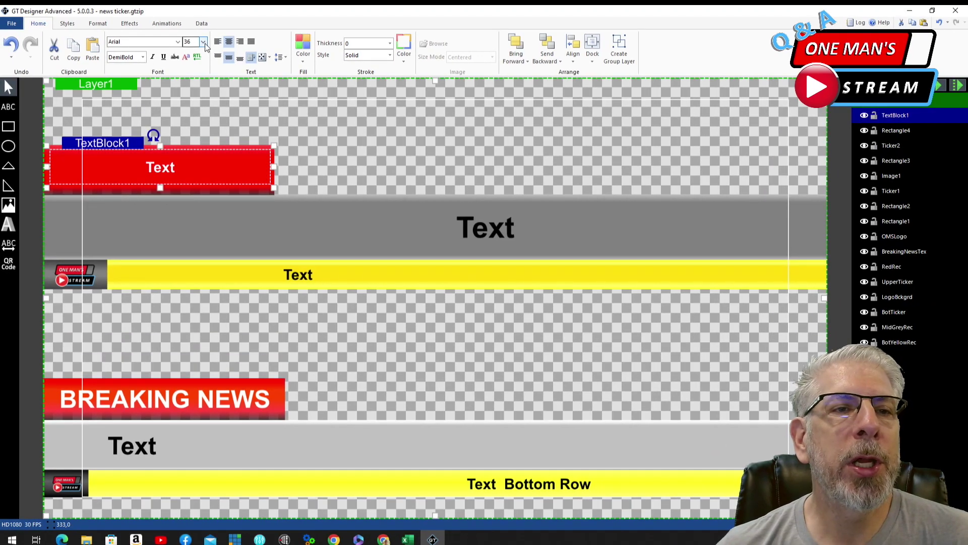
{"action": "left_click", "coordinate": [203, 42]}
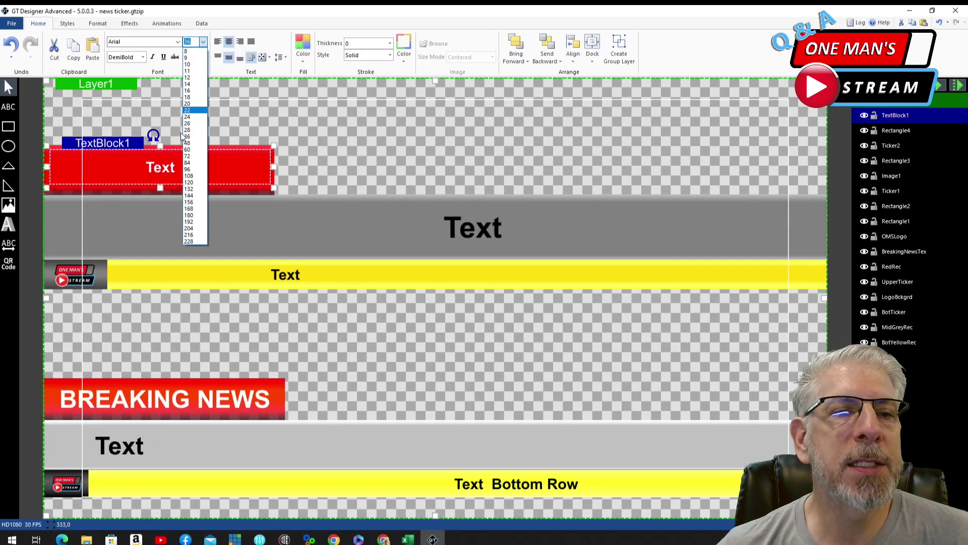
{"action": "left_click", "coordinate": [188, 157]}
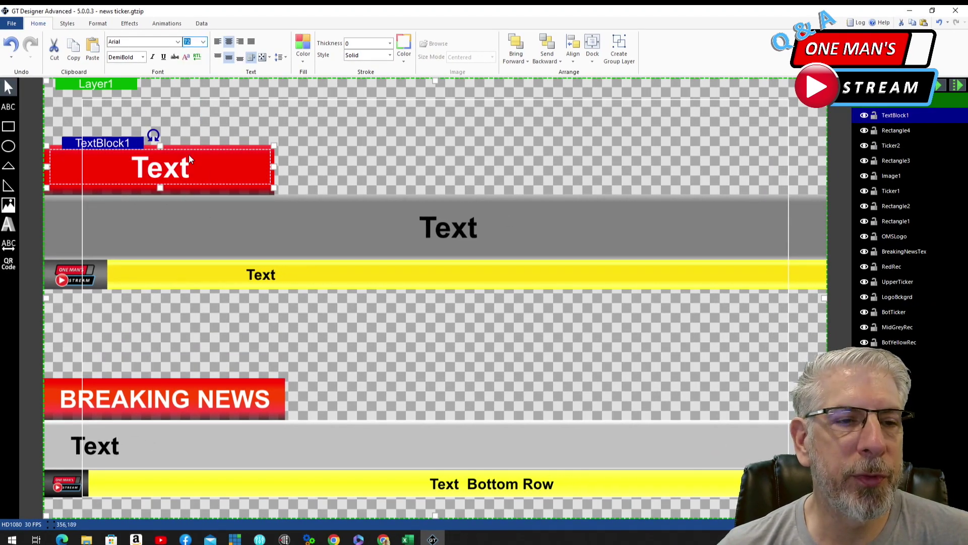
Replace the placeholder text with BREAKING NEWS, set its size to 60, and deselect the text block
{"action": "left_click", "coordinate": [185, 169]}
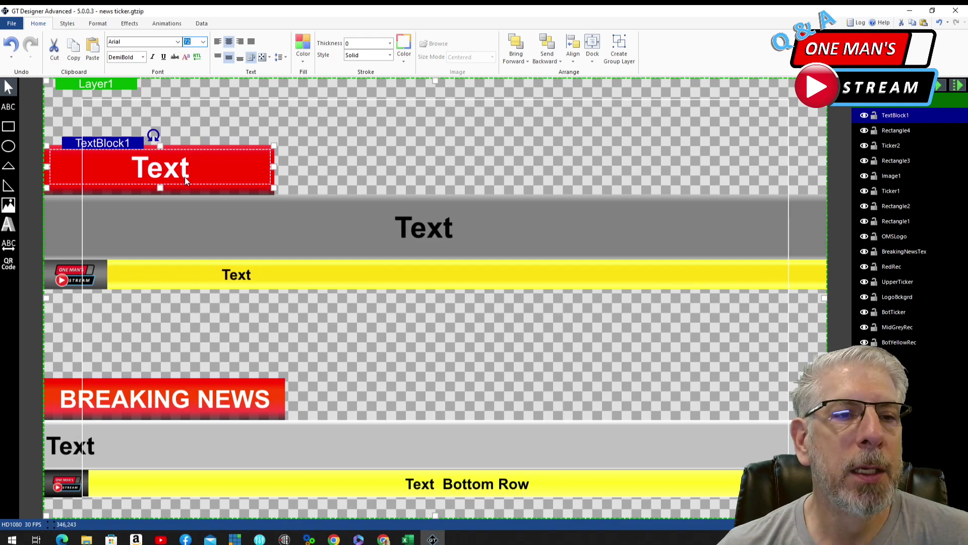
{"action": "double_click", "coordinate": [185, 169]}
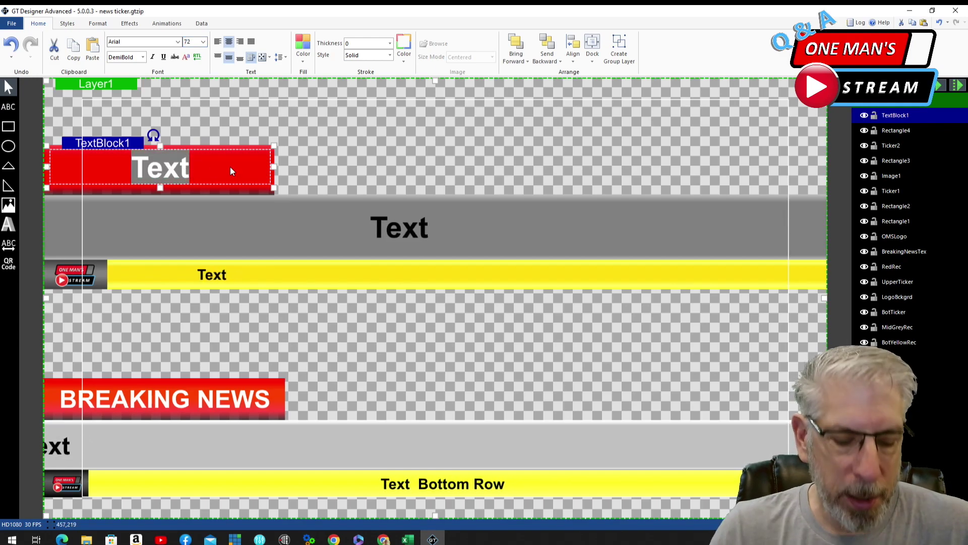
{"action": "type", "text": "BREAK"}
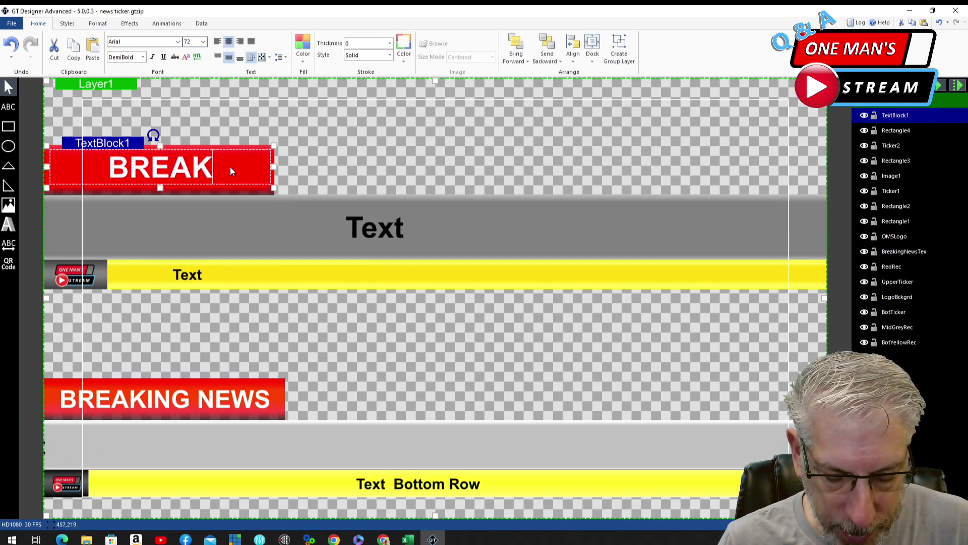
{"action": "type", "text": "ING NEWS"}
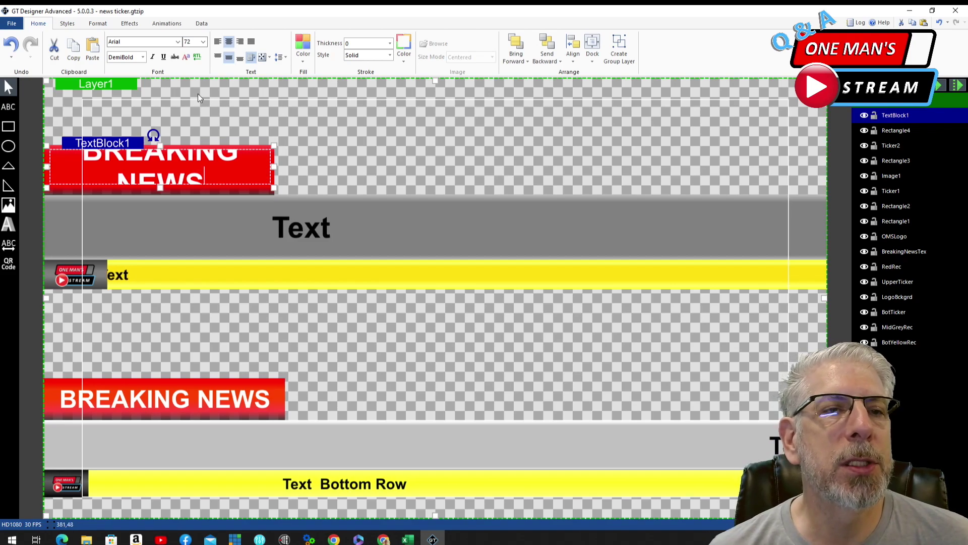
{"action": "left_click", "coordinate": [203, 42]}
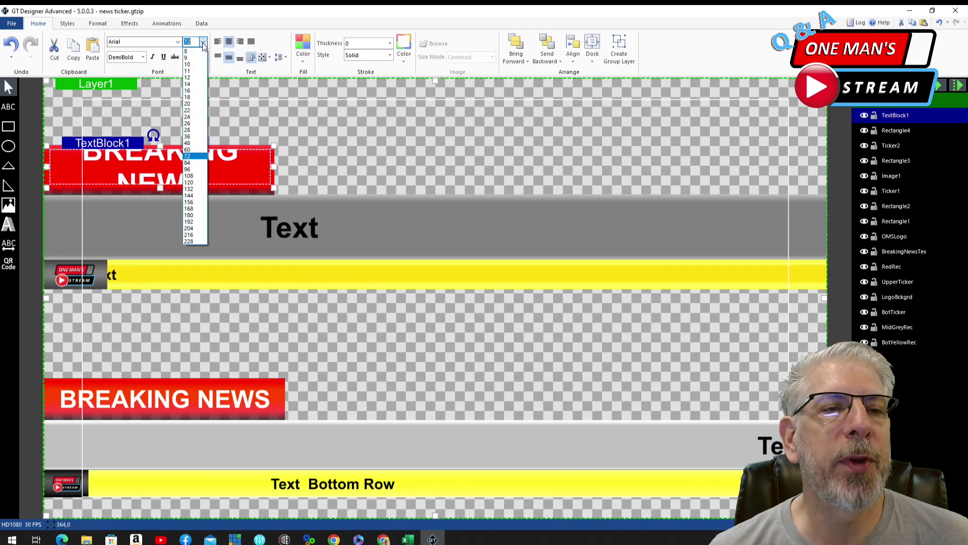
{"action": "left_click", "coordinate": [194, 150]}
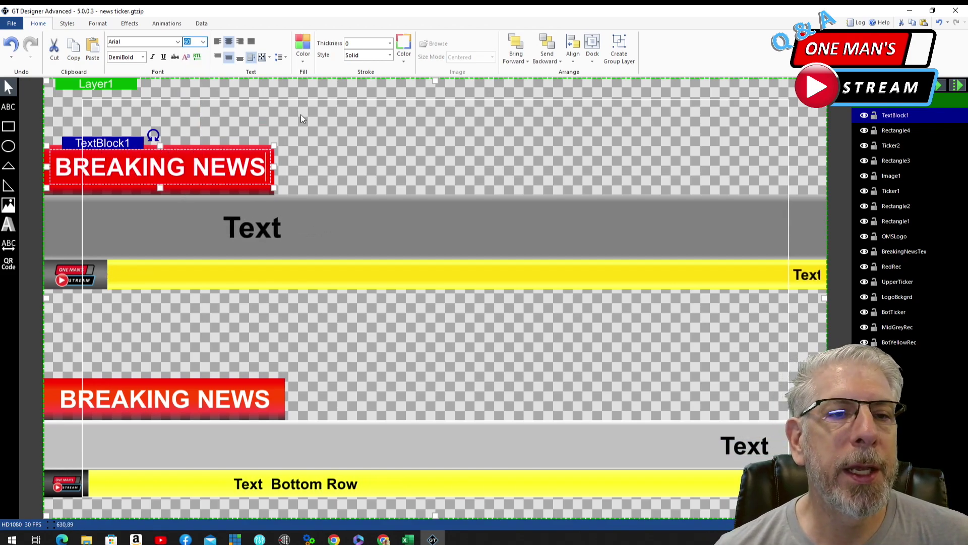
{"action": "left_click", "coordinate": [295, 127]}
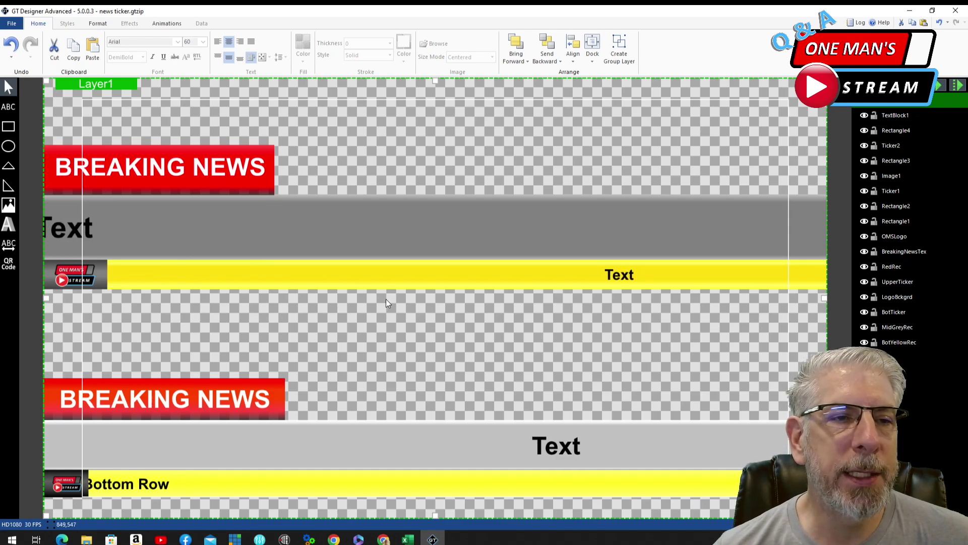
Save a copy of the title as Newsroom Ticker Demo in the vMix Graphics folder on the OneDrive Desktop
{"action": "left_click", "coordinate": [13, 24]}
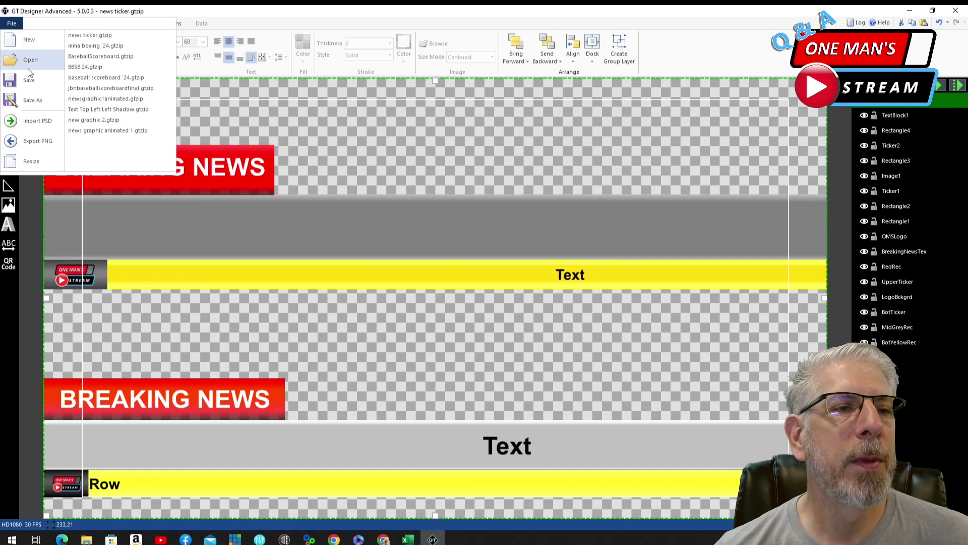
{"action": "left_click", "coordinate": [38, 103]}
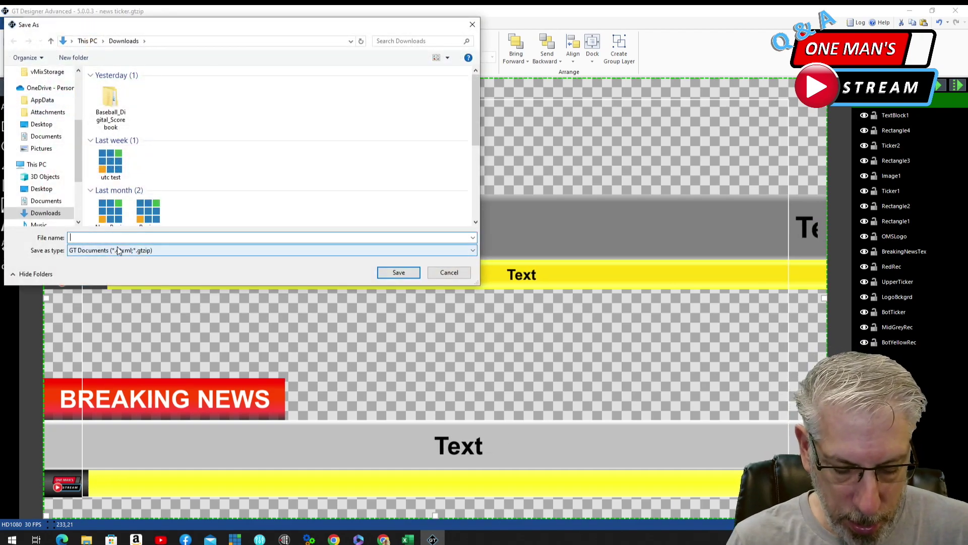
{"action": "type", "text": "Newsroom Ticker Dem"}
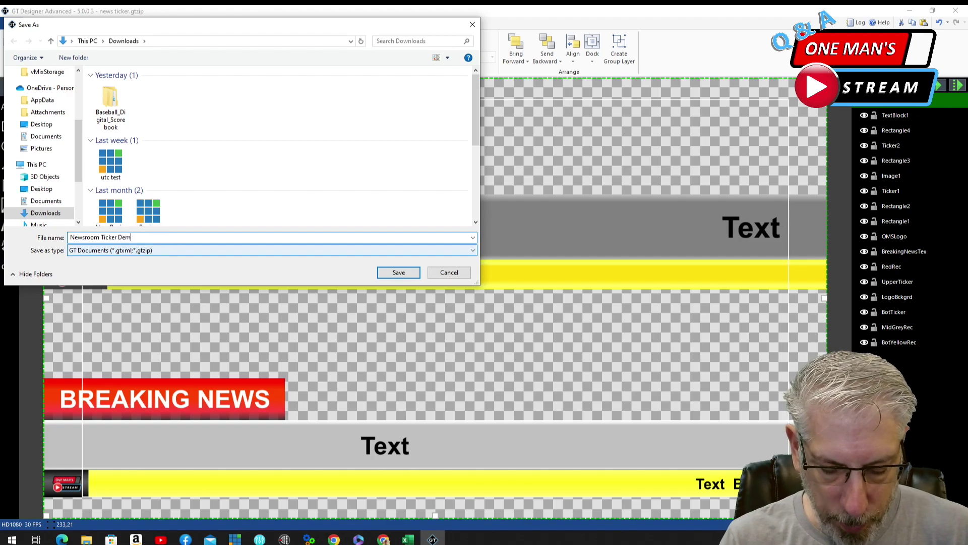
{"action": "left_click", "coordinate": [41, 124]}
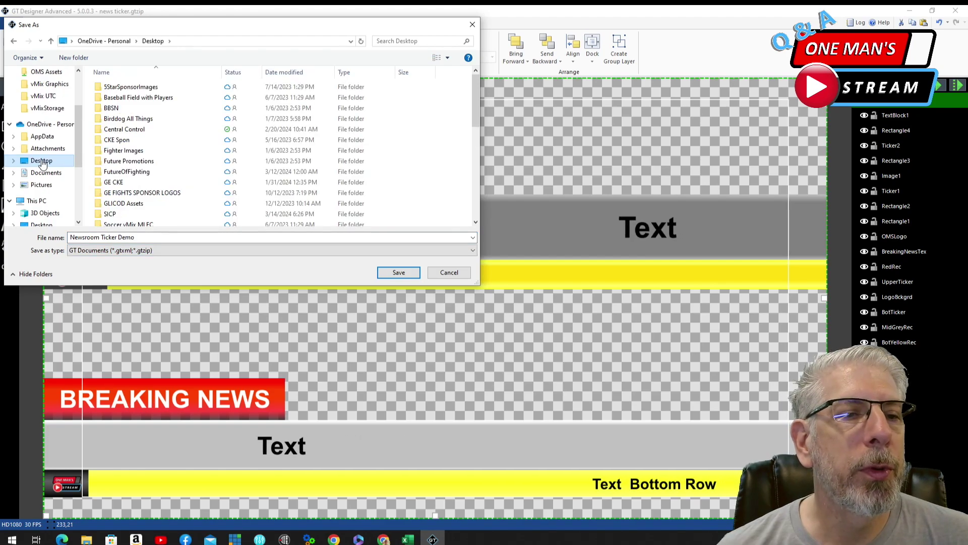
{"action": "scroll", "coordinate": [128, 171], "scroll_direction": "down", "scroll_amount": 2}
{"action": "scroll", "coordinate": [121, 206], "scroll_direction": "down", "scroll_amount": 1}
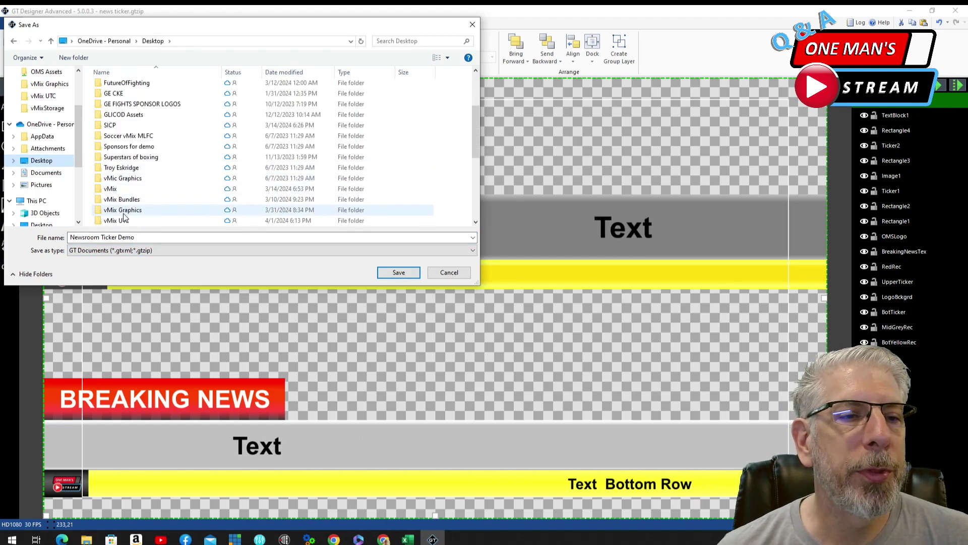
{"action": "left_click", "coordinate": [119, 211]}
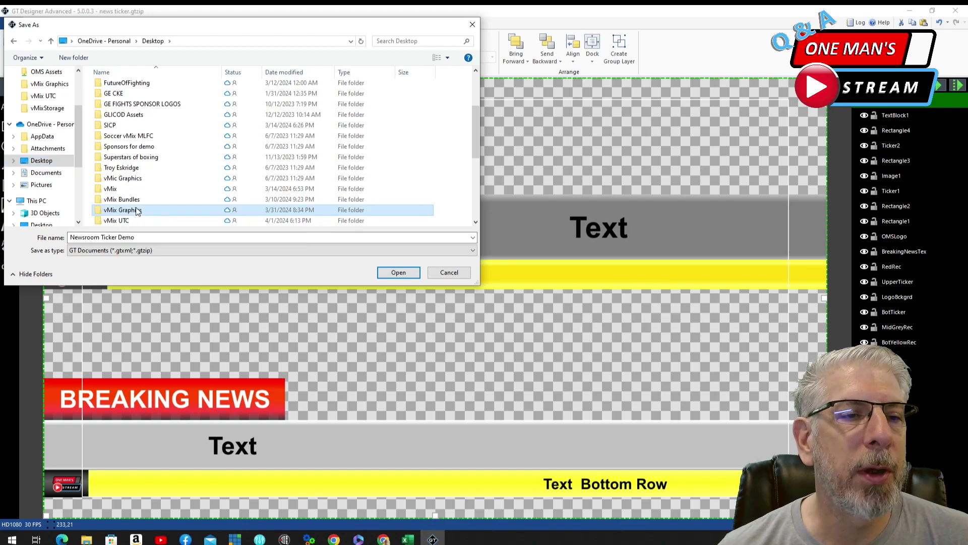
{"action": "left_click", "coordinate": [399, 273]}
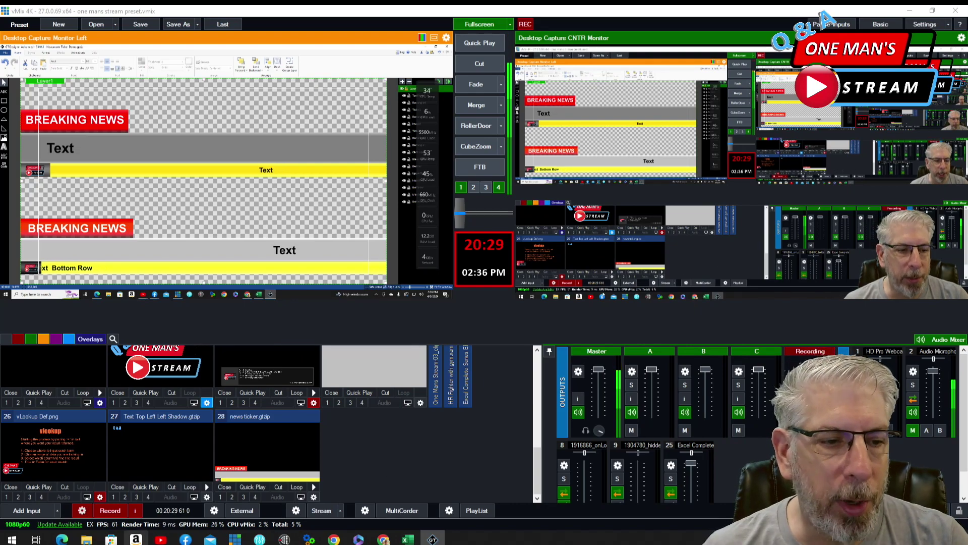
In vMix, add the recently saved newsroom ticker demo title as a new input and start playing it
{"action": "left_click", "coordinate": [23, 511]}
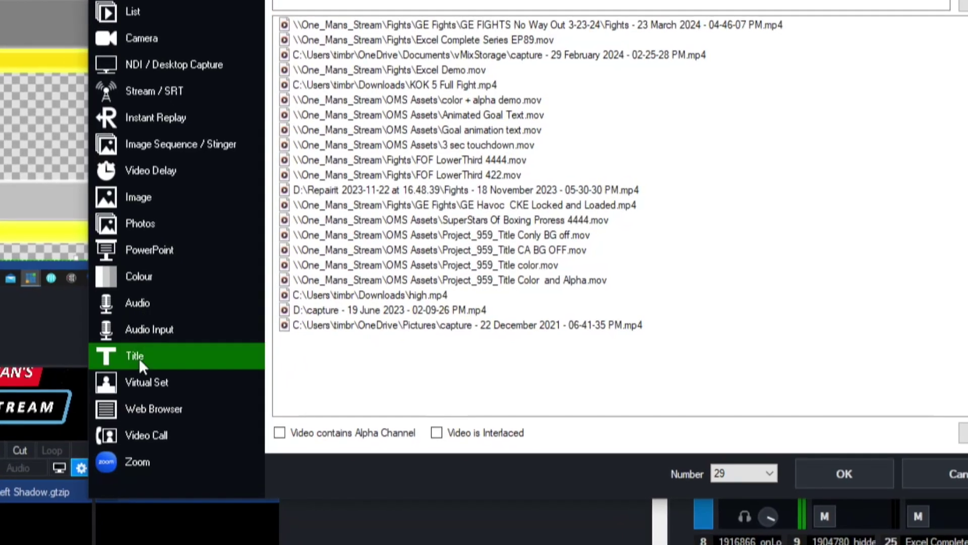
{"action": "left_click", "coordinate": [174, 349]}
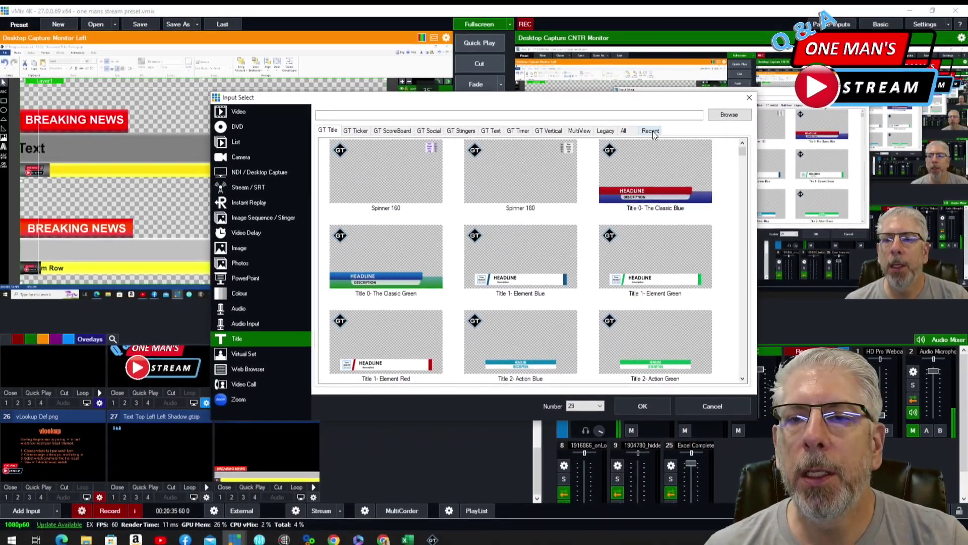
{"action": "left_click", "coordinate": [679, 112]}
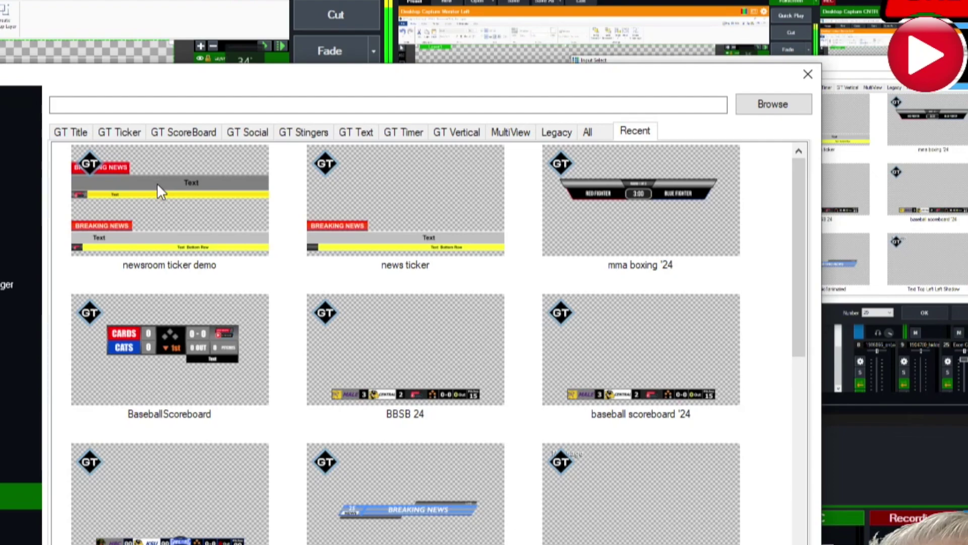
{"action": "left_click", "coordinate": [156, 183]}
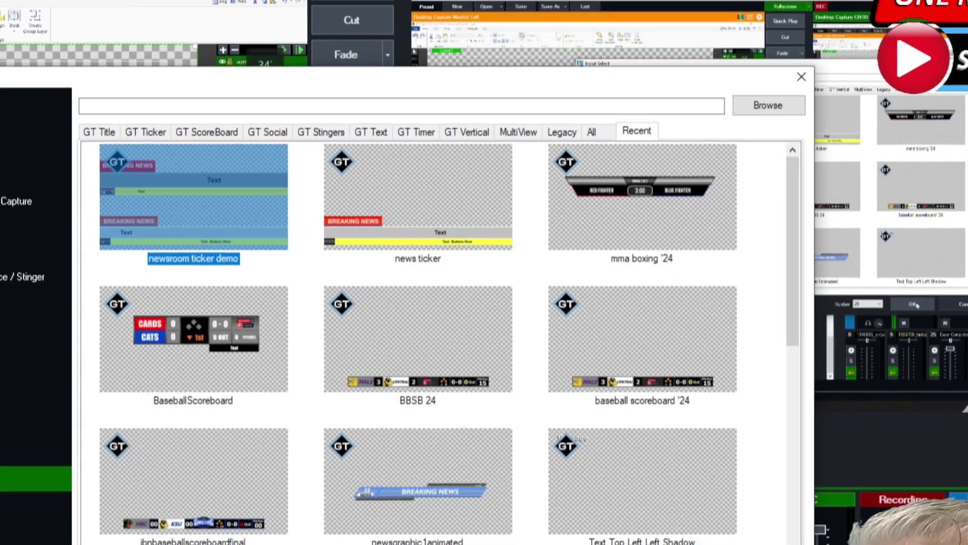
{"action": "left_click", "coordinate": [620, 539]}
{"action": "left_click", "coordinate": [637, 163]}
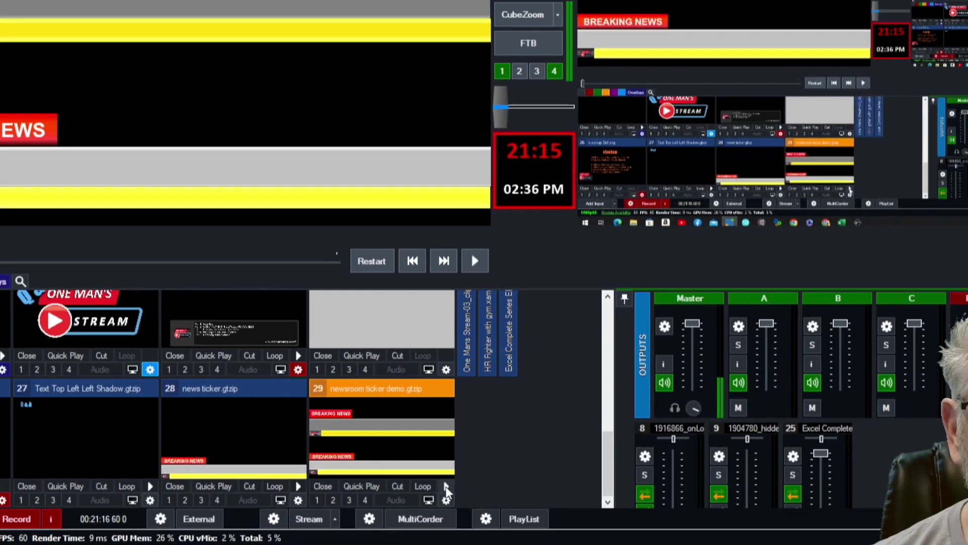
{"action": "left_click", "coordinate": [446, 486]}
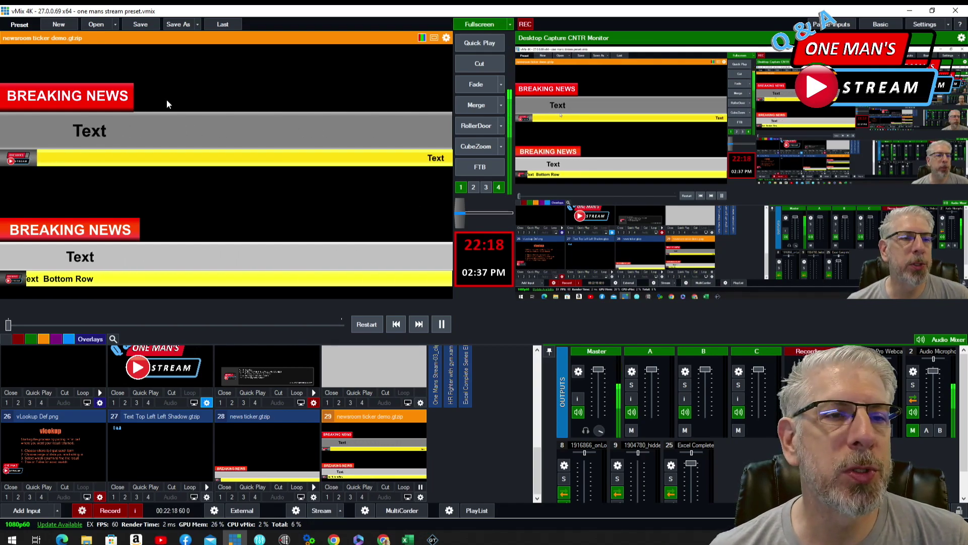
Replace the Ticker1 text with Detailed information, Eyewitness reports and On Location Reporter, on separate lines with a blank line between them
{"action": "right_click", "coordinate": [277, 73]}
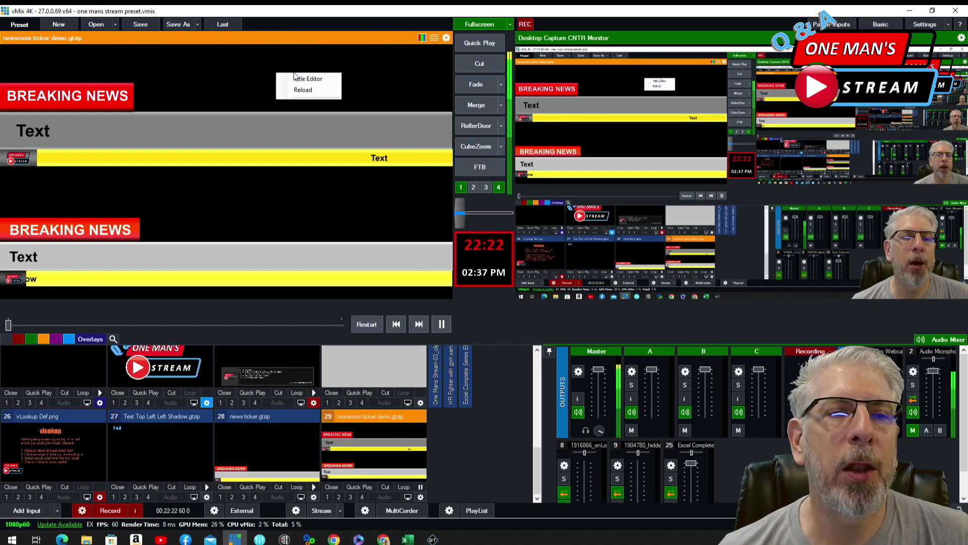
{"action": "left_click", "coordinate": [202, 78]}
{"action": "right_click", "coordinate": [209, 74]}
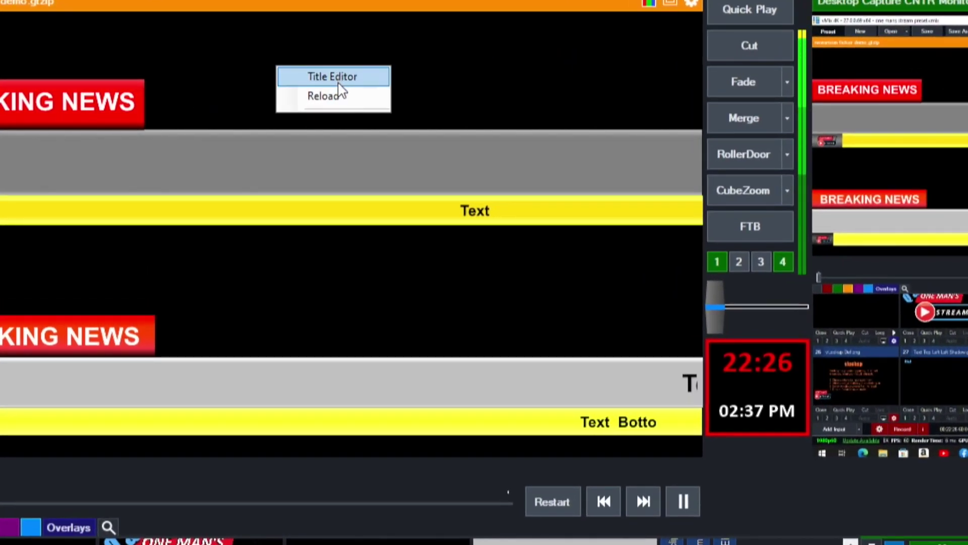
{"action": "left_click", "coordinate": [293, 82]}
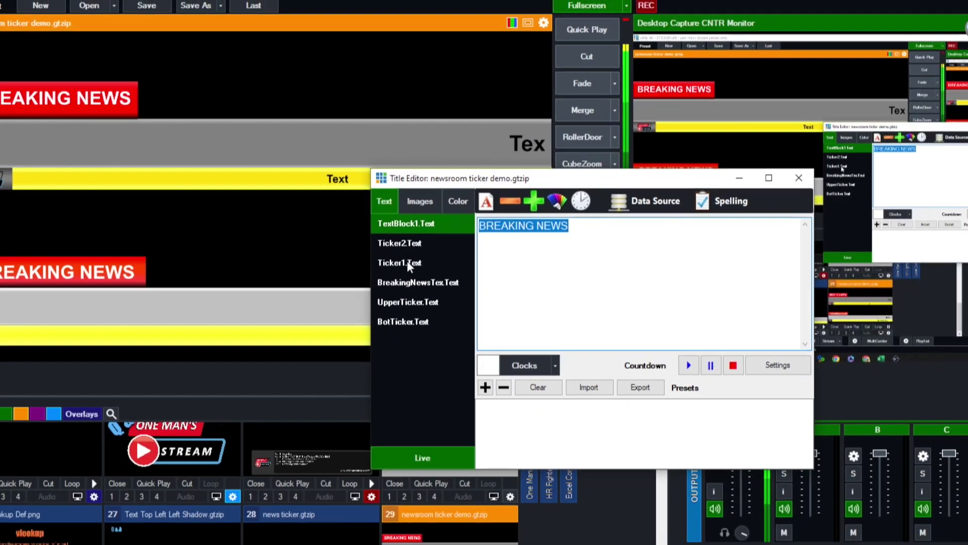
{"action": "left_click", "coordinate": [407, 261]}
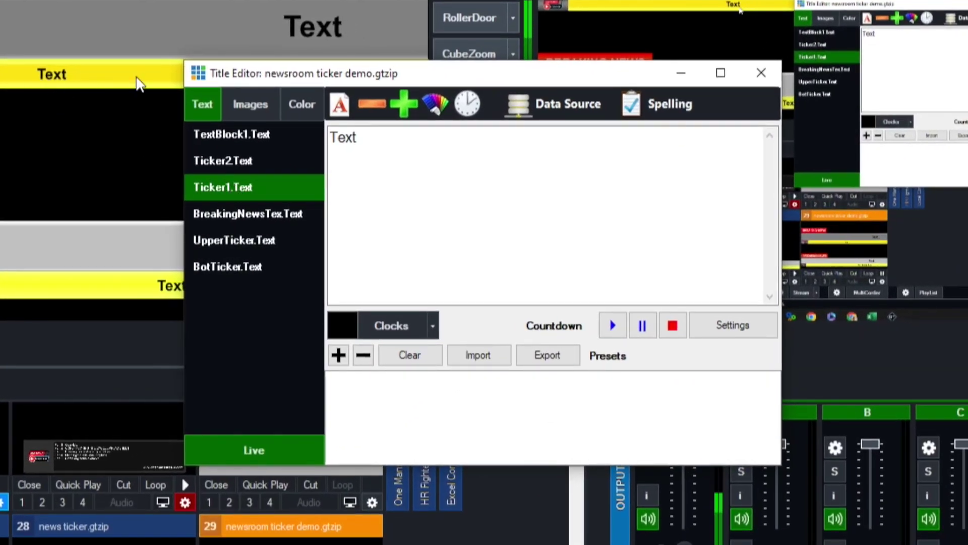
{"action": "left_click", "coordinate": [398, 156]}
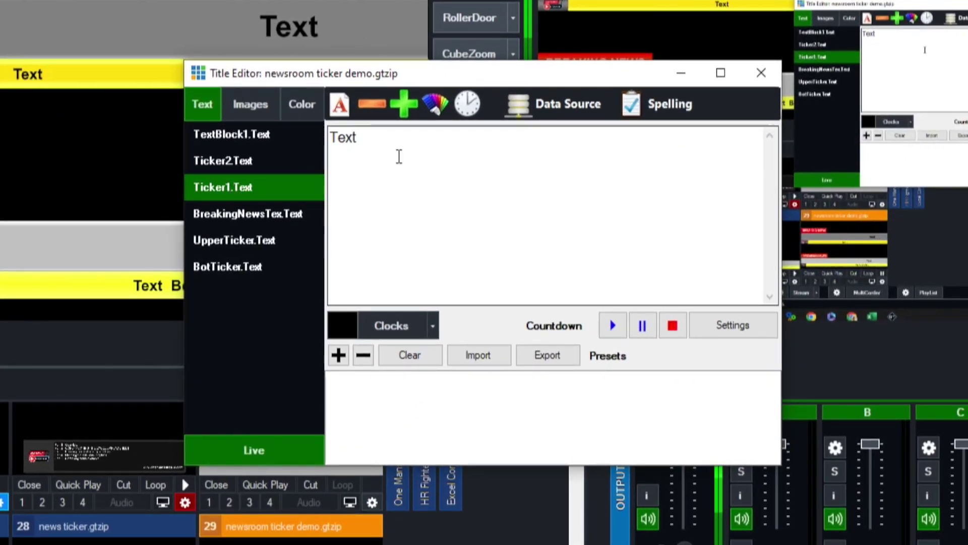
{"action": "double_click", "coordinate": [371, 138]}
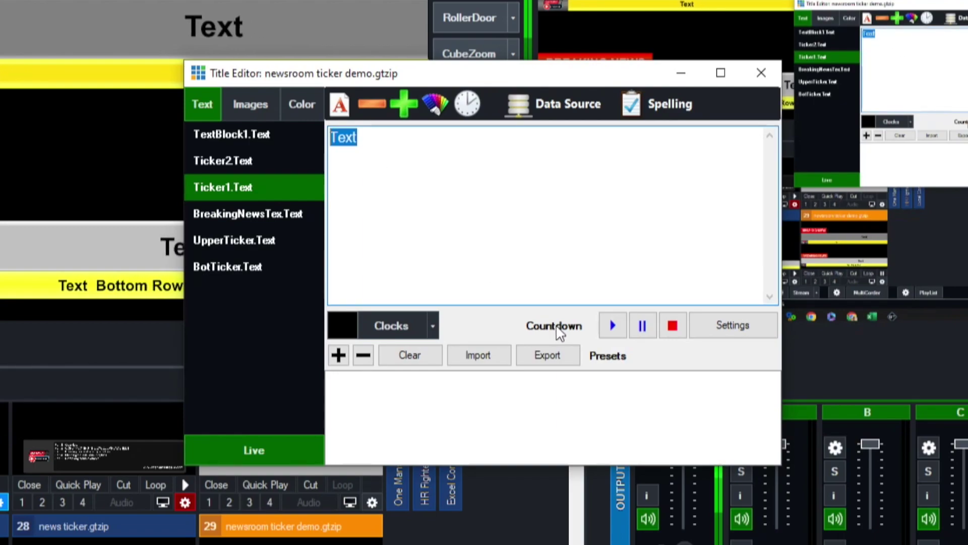
{"action": "type", "text": "Det"}
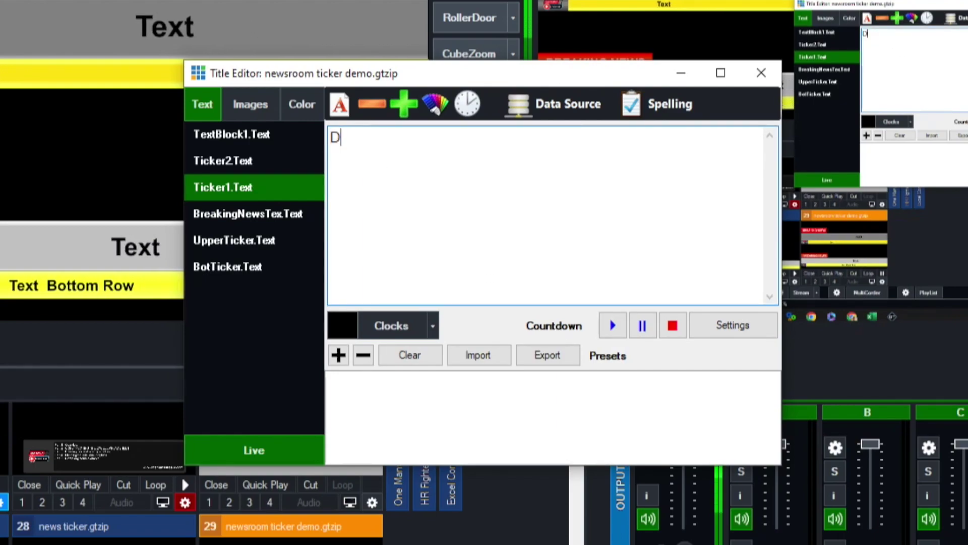
{"action": "type", "text": "ailed information"}
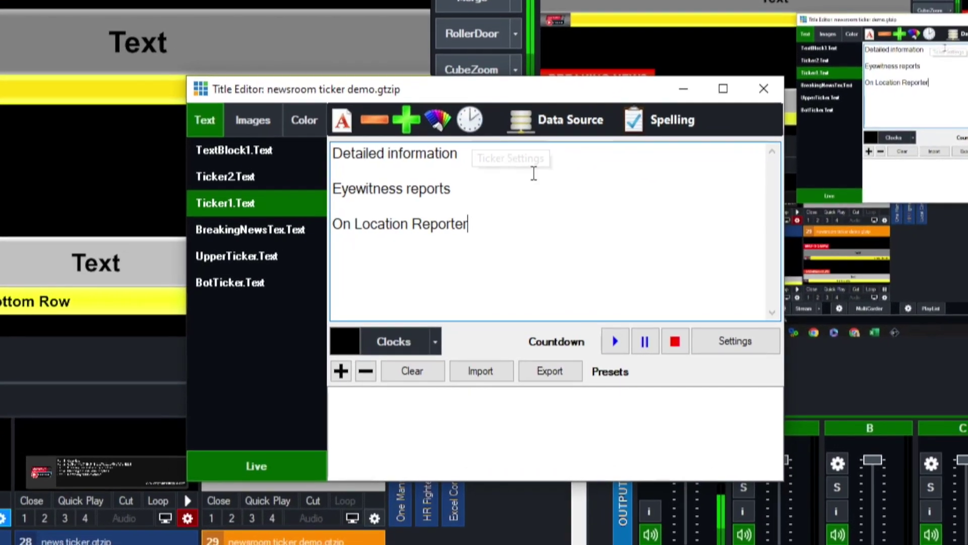
Set the Ticker1 direction to Top and its speed to 0.2, and close the title editor
{"action": "left_click", "coordinate": [470, 119]}
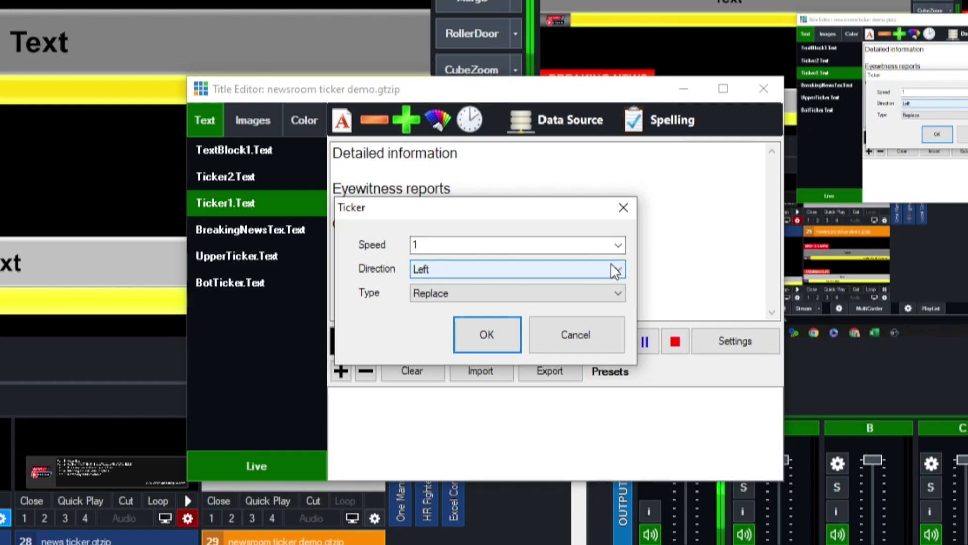
{"action": "left_click", "coordinate": [620, 273]}
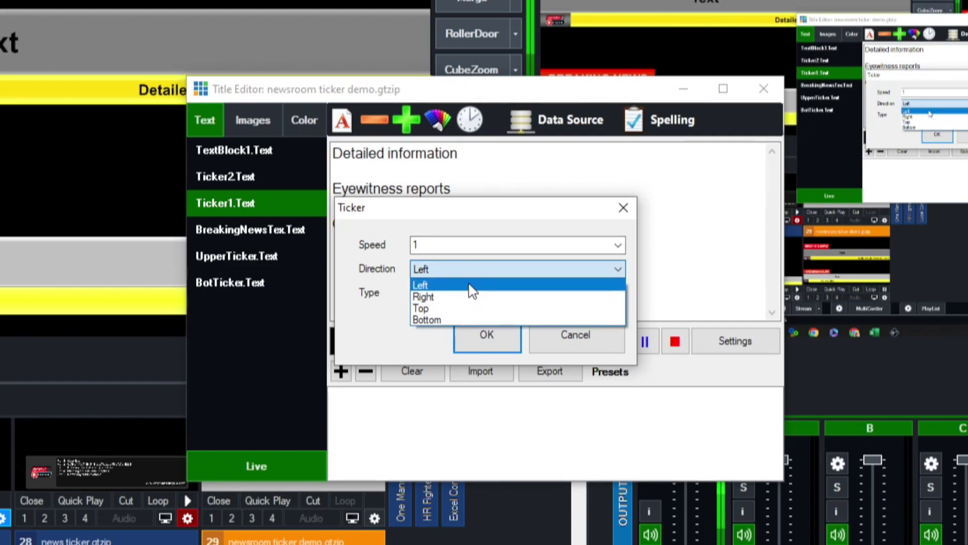
{"action": "left_click", "coordinate": [452, 309]}
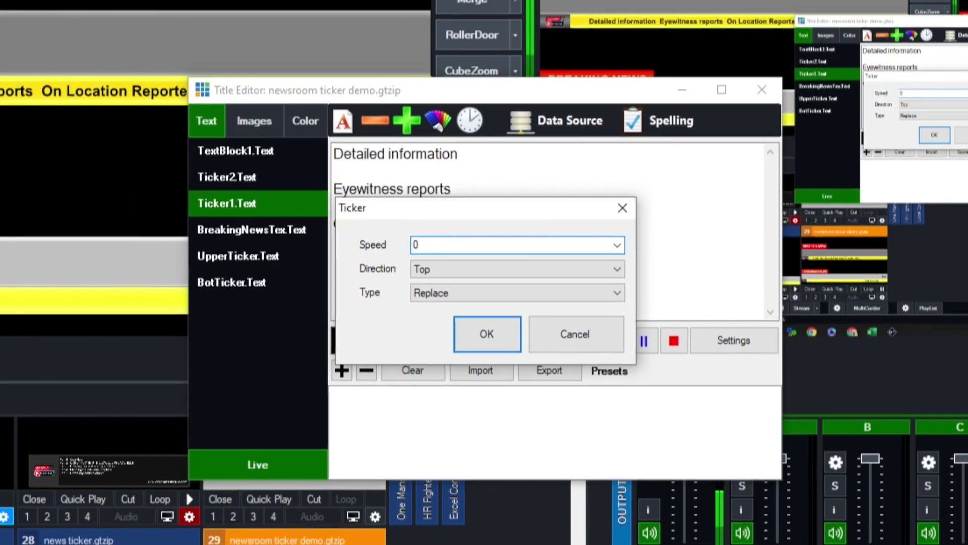
{"action": "type", "text": ".2"}
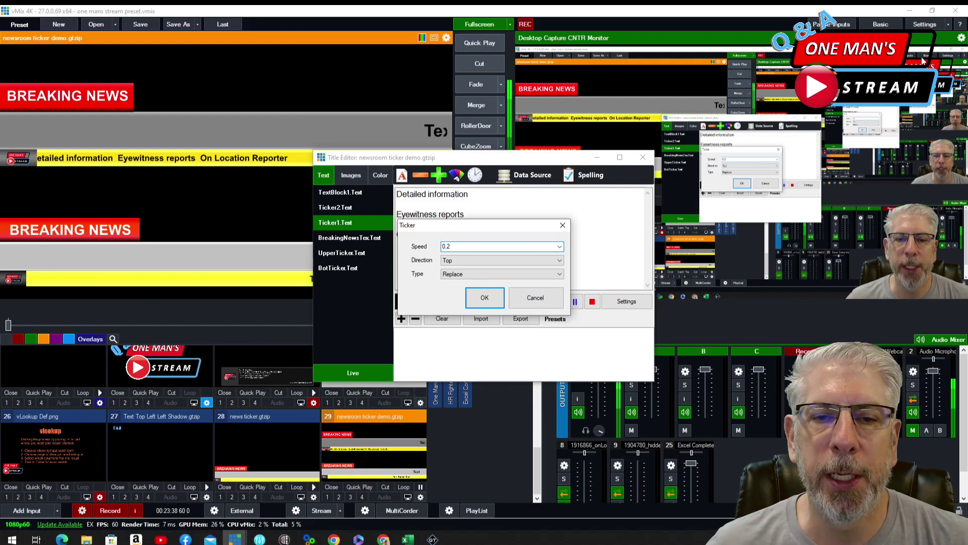
{"action": "left_click", "coordinate": [483, 298]}
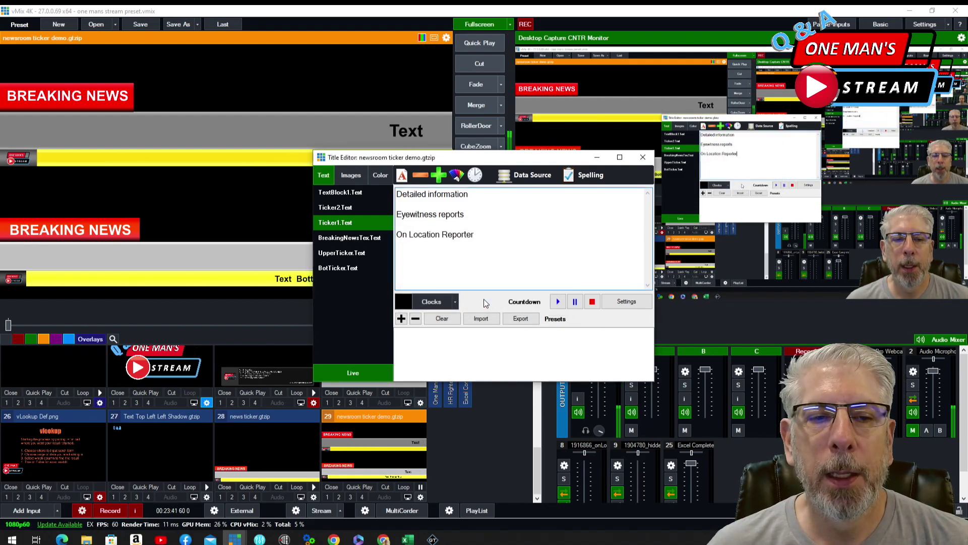
{"action": "left_click", "coordinate": [644, 158]}
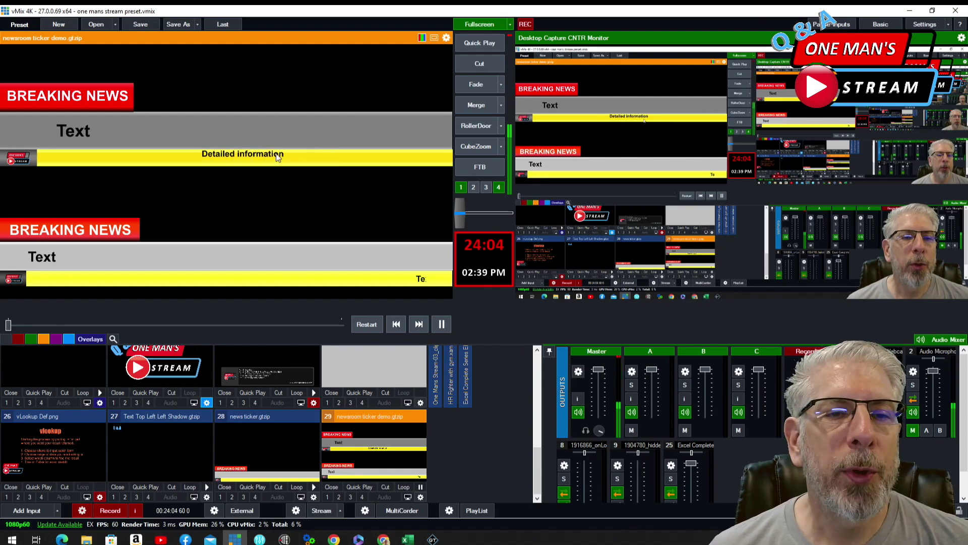
Reopen the title's text for editing, add blank space after the last line of Ticker1, and close the editor
{"action": "right_click", "coordinate": [357, 72]}
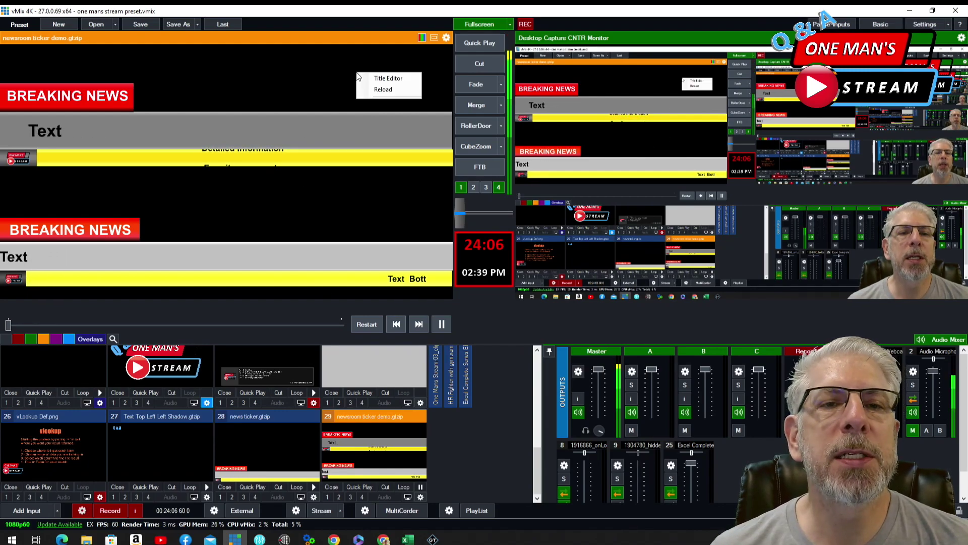
{"action": "left_click", "coordinate": [381, 77]}
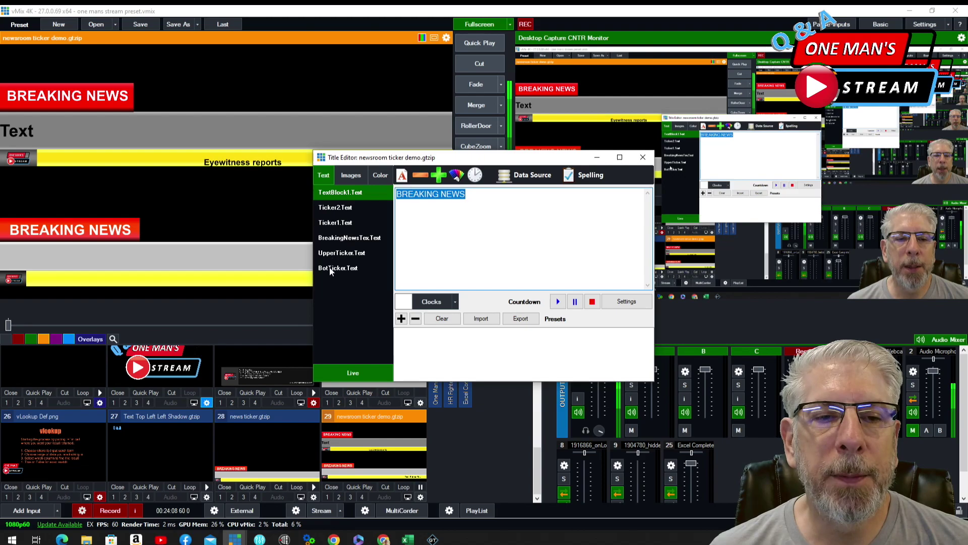
{"action": "left_click", "coordinate": [343, 224]}
{"action": "left_click", "coordinate": [475, 236]}
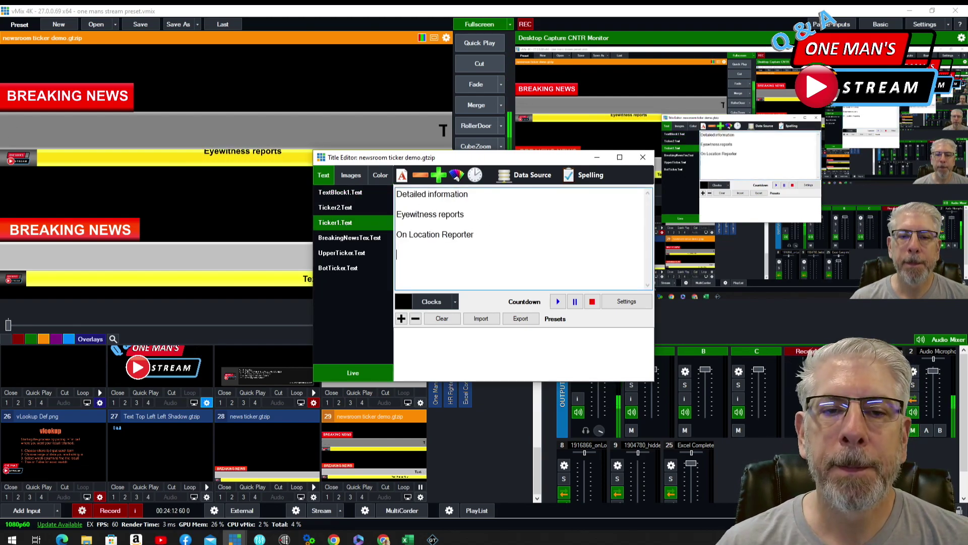
{"action": "left_click", "coordinate": [643, 157]}
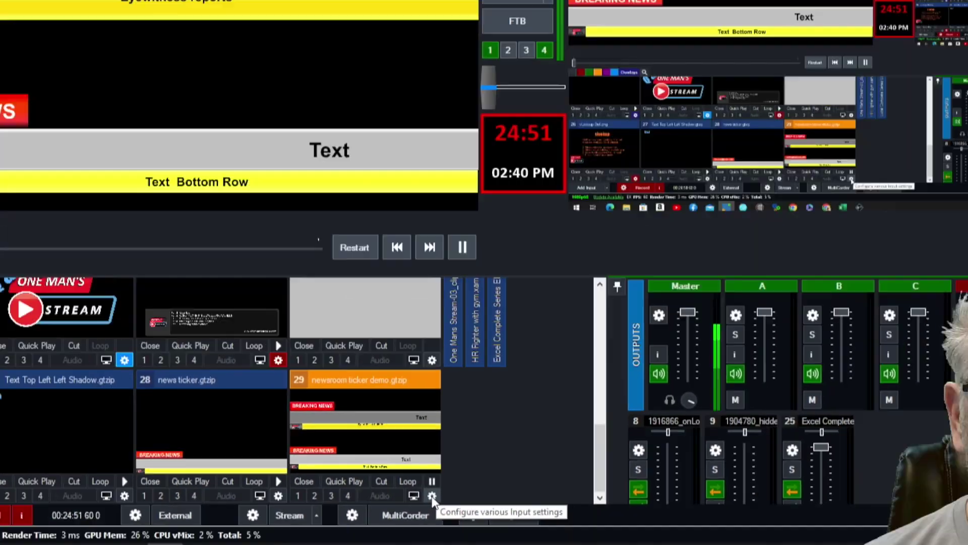
Review the general settings of the newsroom ticker demo input and close them
{"action": "left_click", "coordinate": [421, 497]}
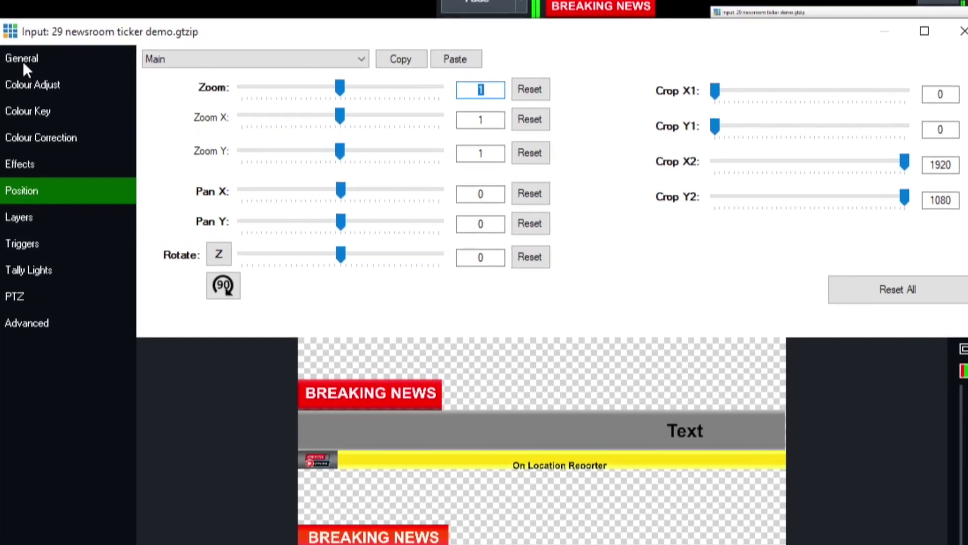
{"action": "left_click", "coordinate": [23, 58]}
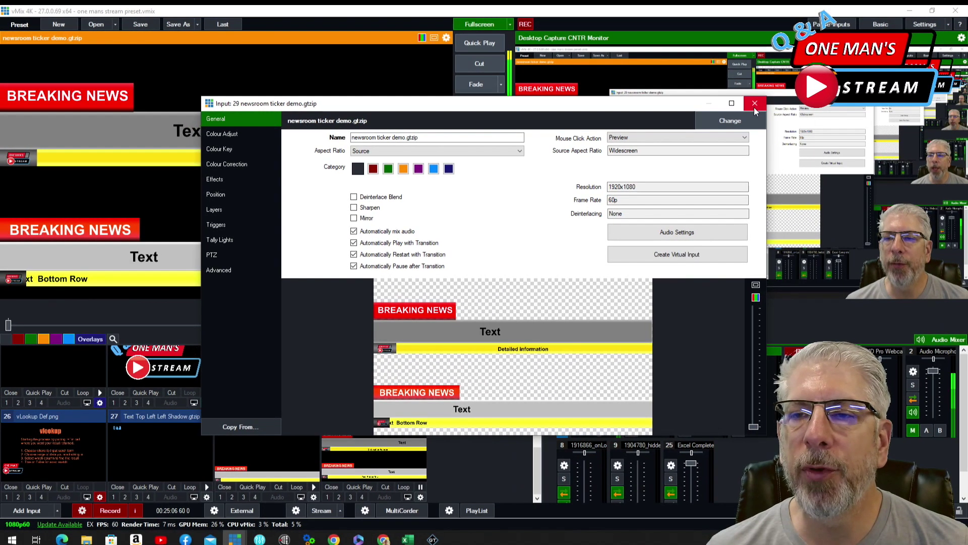
{"action": "left_click", "coordinate": [756, 103]}
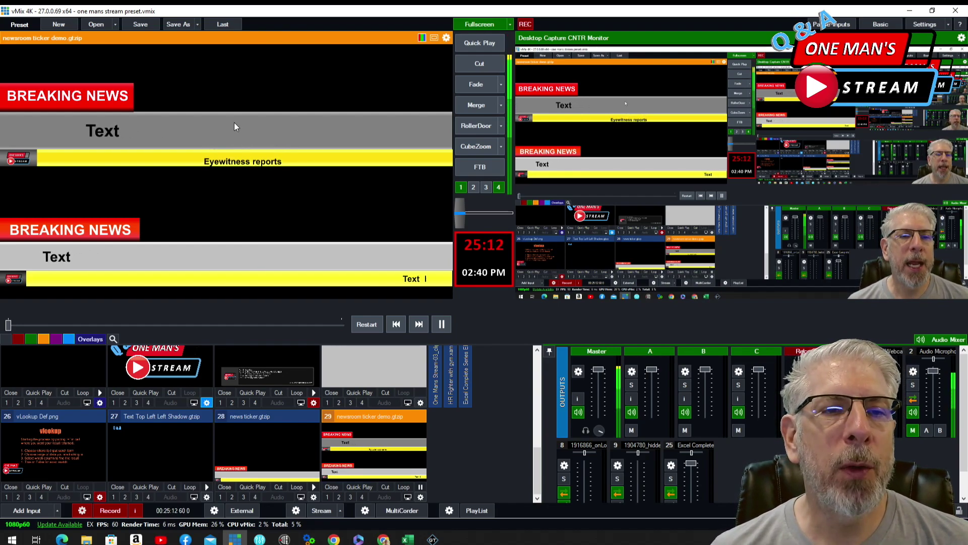
Open the newsroom ticker demo's title editor and replace the Ticker2 text with Very Important Breaking News and Information You Need To Know, on separate lines
{"action": "right_click", "coordinate": [258, 71]}
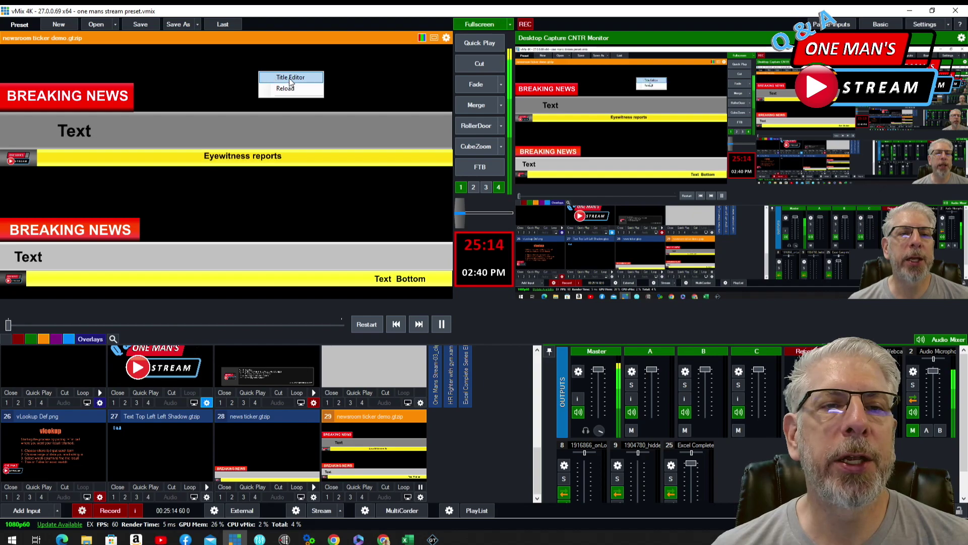
{"action": "left_click", "coordinate": [290, 77]}
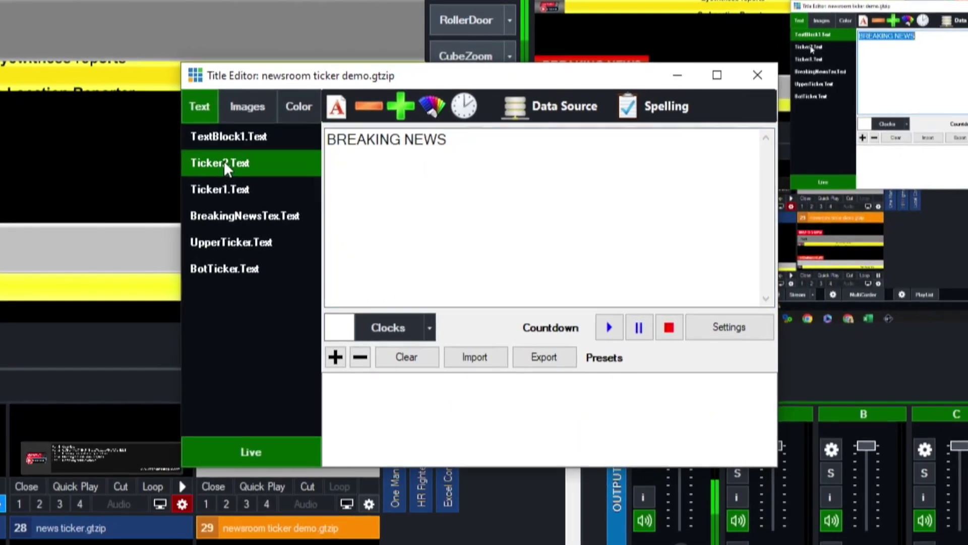
{"action": "left_click", "coordinate": [336, 209]}
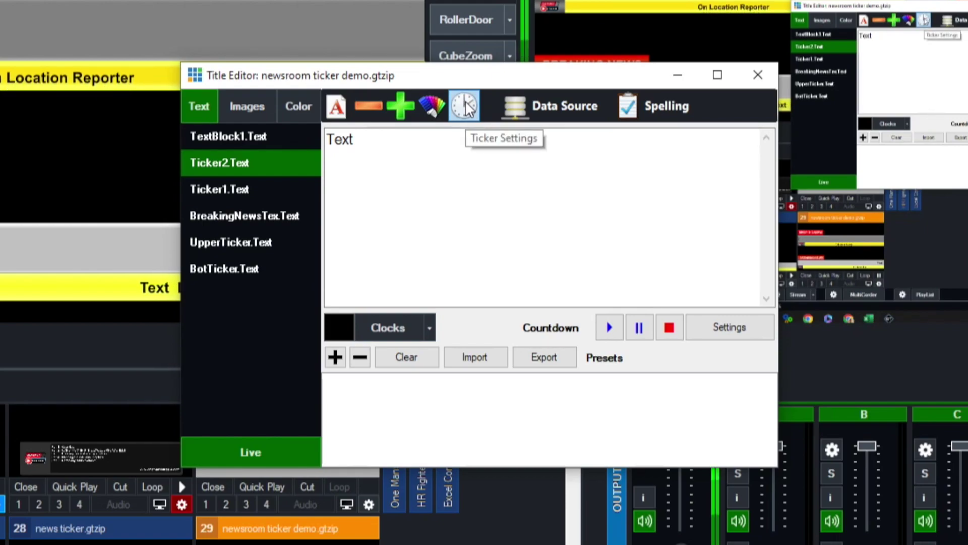
{"action": "double_click", "coordinate": [359, 141]}
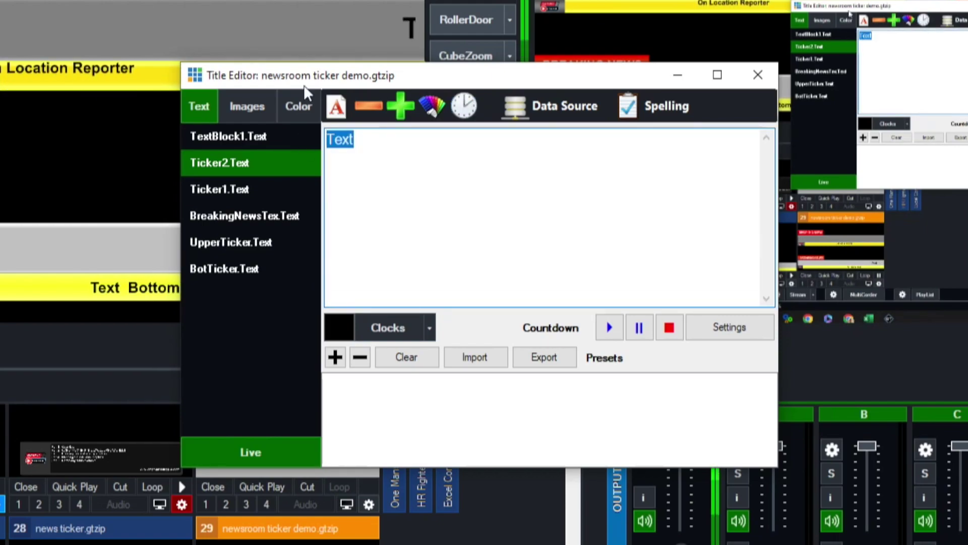
{"action": "type", "text": "Very Important Breaking News"}
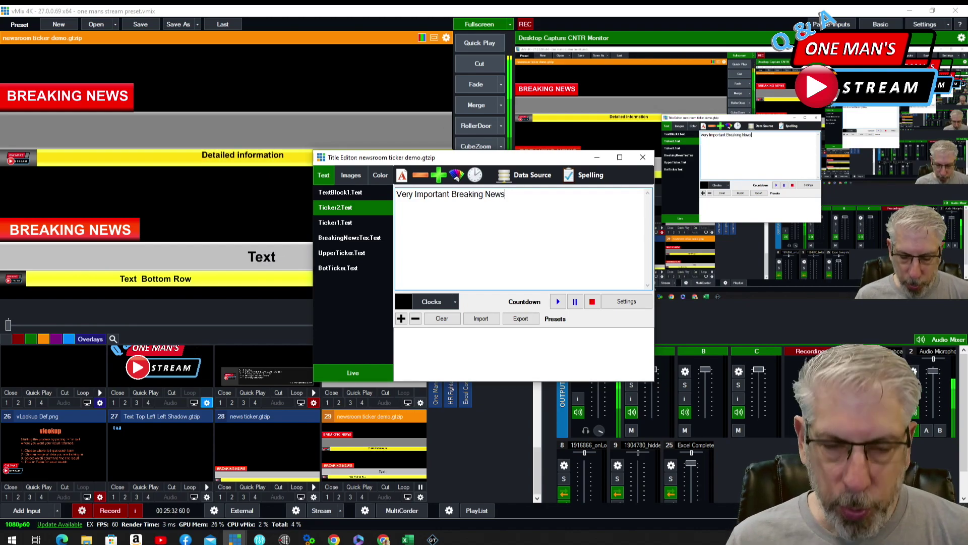
{"action": "key", "text": "Return"}
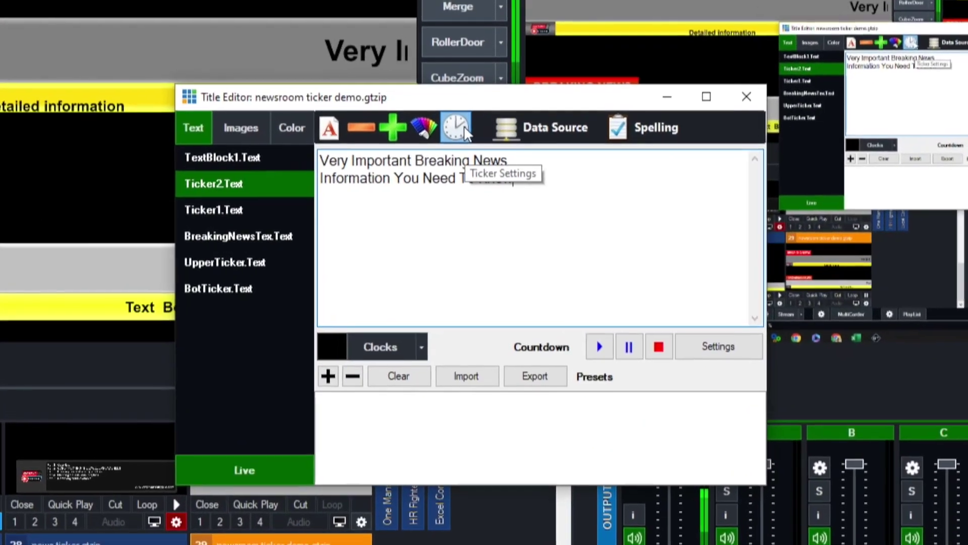
Set the Ticker2 scrolling speed to 2 in its ticker settings and close the title editor
{"action": "left_click", "coordinate": [476, 177]}
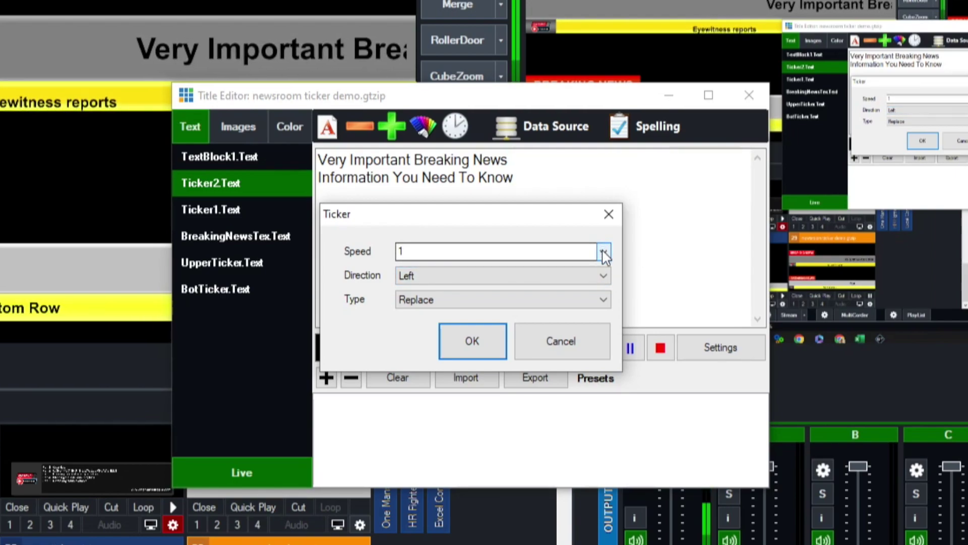
{"action": "double_click", "coordinate": [532, 252]}
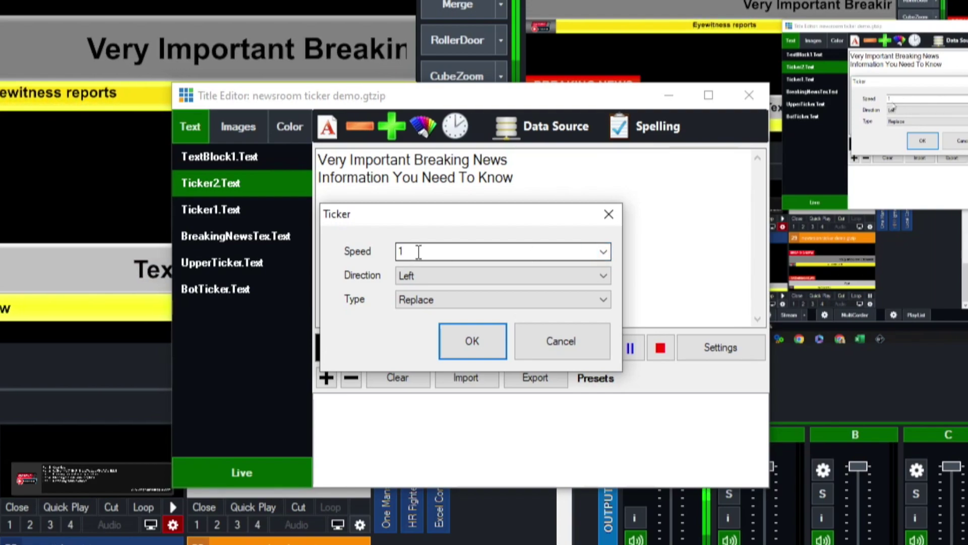
{"action": "left_click", "coordinate": [603, 252]}
{"action": "left_click", "coordinate": [438, 292]}
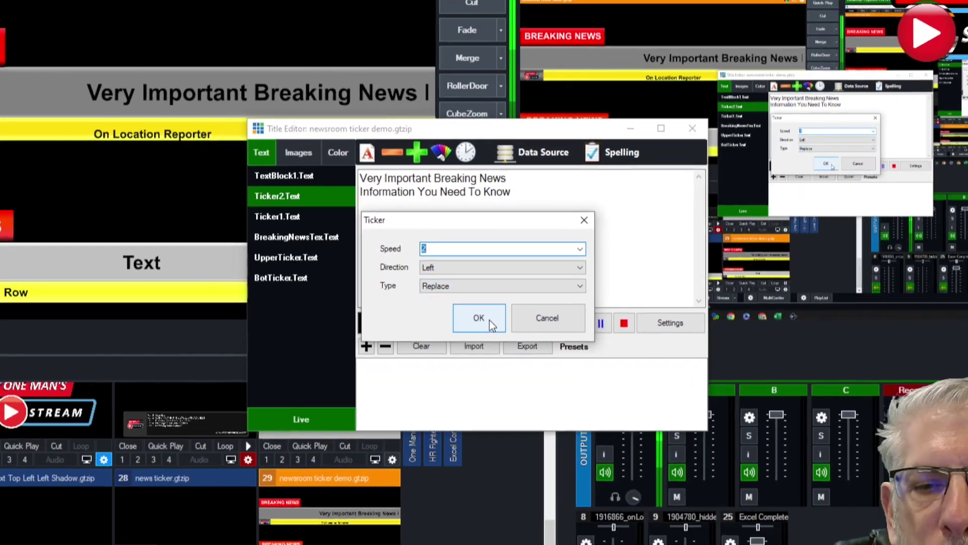
{"action": "left_click", "coordinate": [489, 319]}
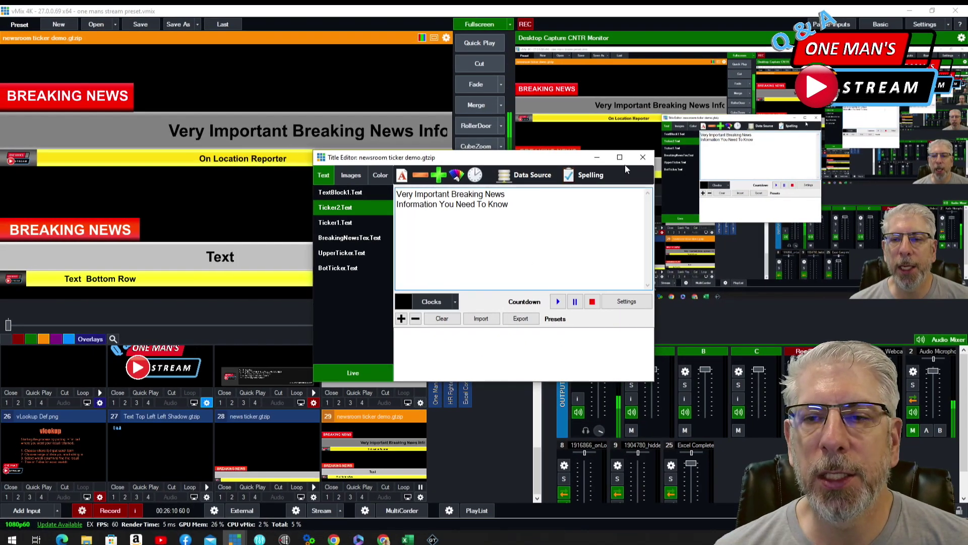
{"action": "left_click", "coordinate": [643, 158]}
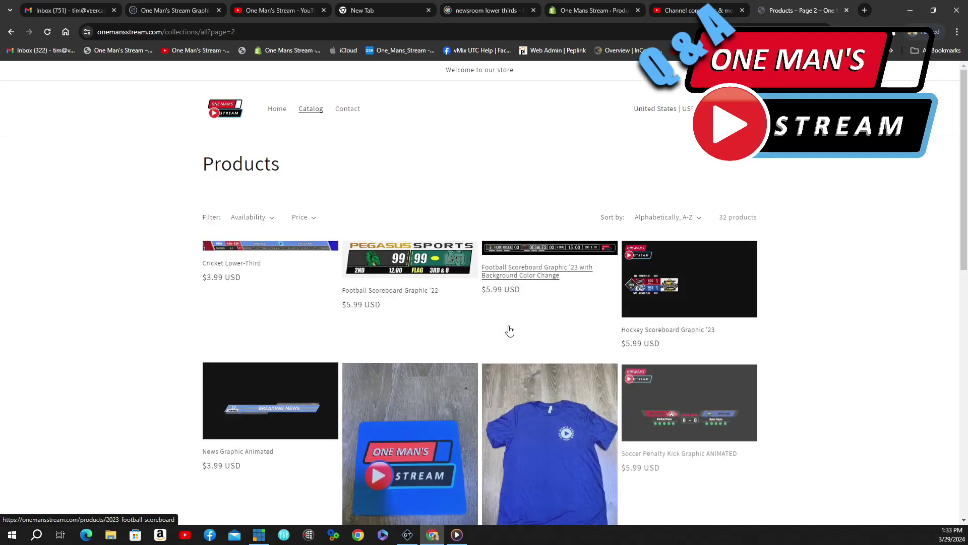
Open the One Man's Stream short-sleeve T-shirt product in the browser's web store and examine its photos and colour variants
{"action": "left_click", "coordinate": [547, 342]}
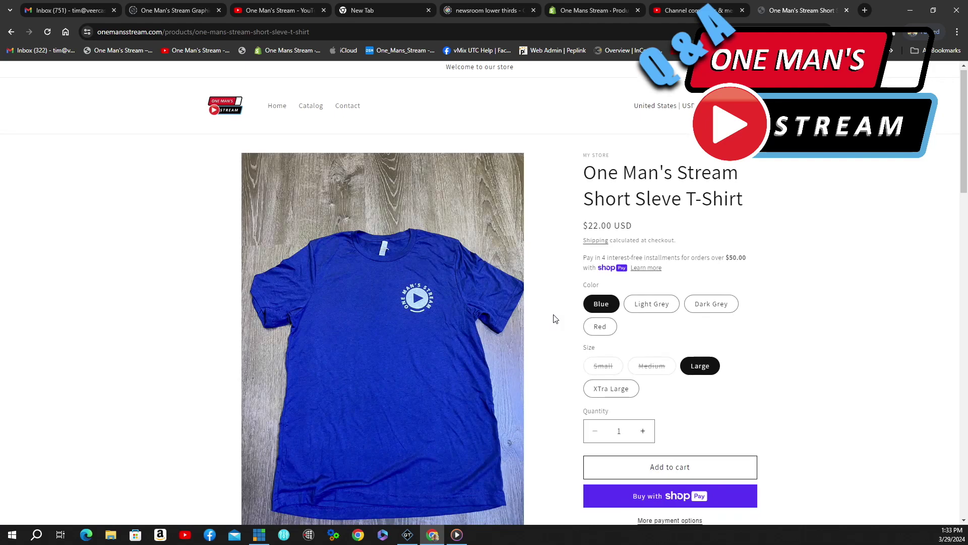
{"action": "scroll", "coordinate": [554, 318], "scroll_direction": "down", "scroll_amount": 5}
{"action": "scroll", "coordinate": [552, 318], "scroll_direction": "down", "scroll_amount": 5}
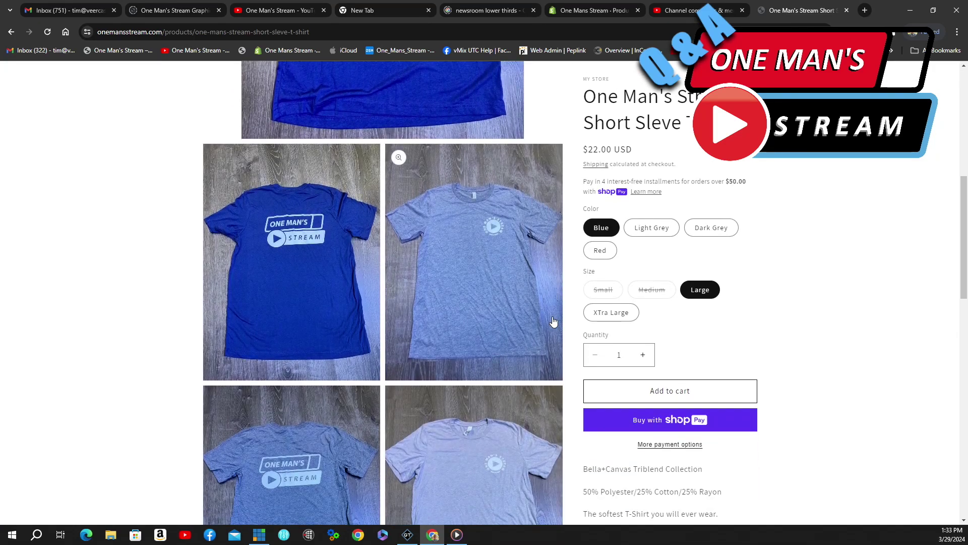
{"action": "scroll", "coordinate": [553, 328], "scroll_direction": "down", "scroll_amount": 5}
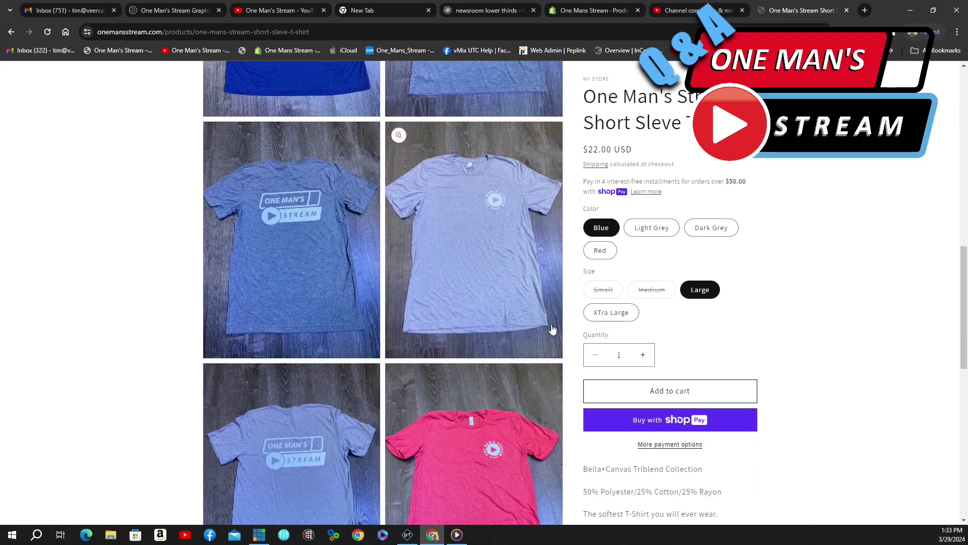
{"action": "scroll", "coordinate": [550, 330], "scroll_direction": "down", "scroll_amount": 5}
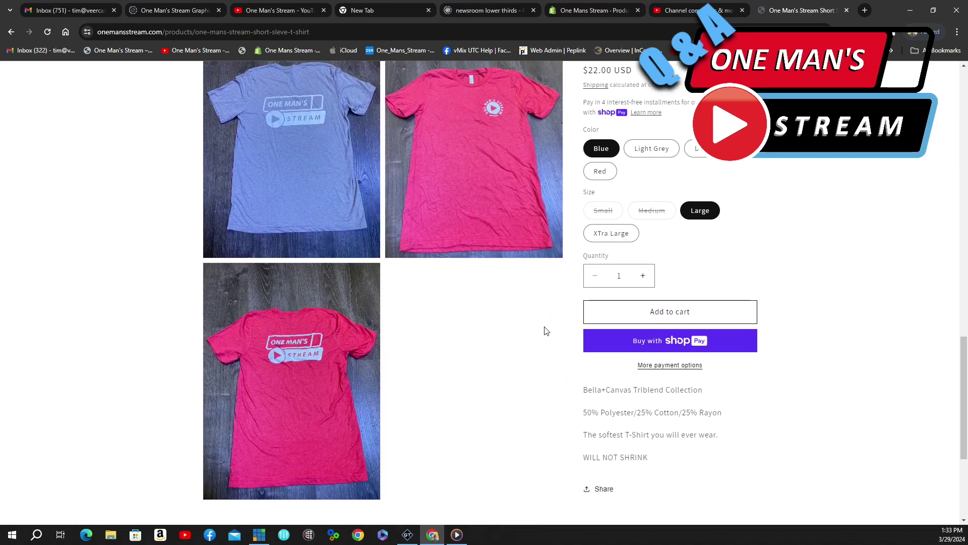
{"action": "scroll", "coordinate": [545, 332], "scroll_direction": "up", "scroll_amount": 6}
{"action": "scroll", "coordinate": [544, 332], "scroll_direction": "up", "scroll_amount": 10}
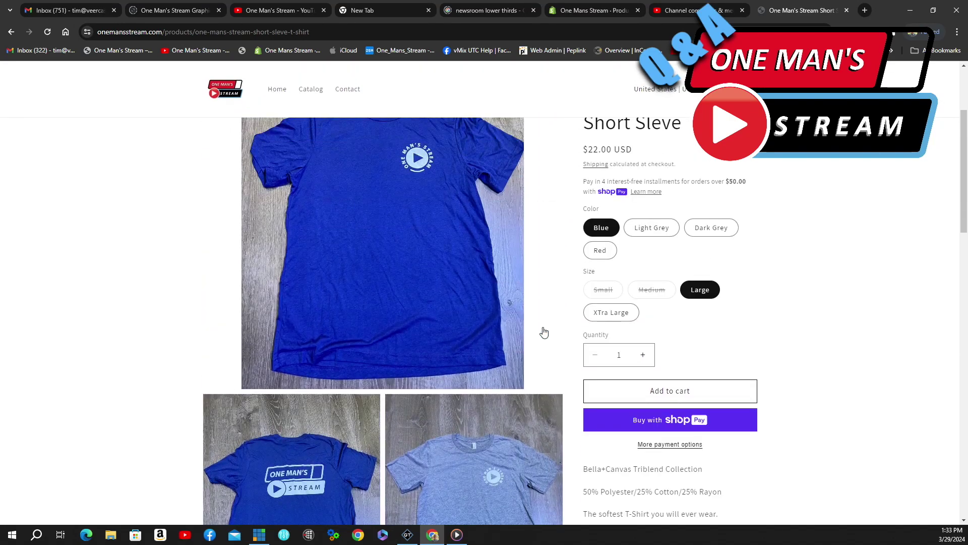